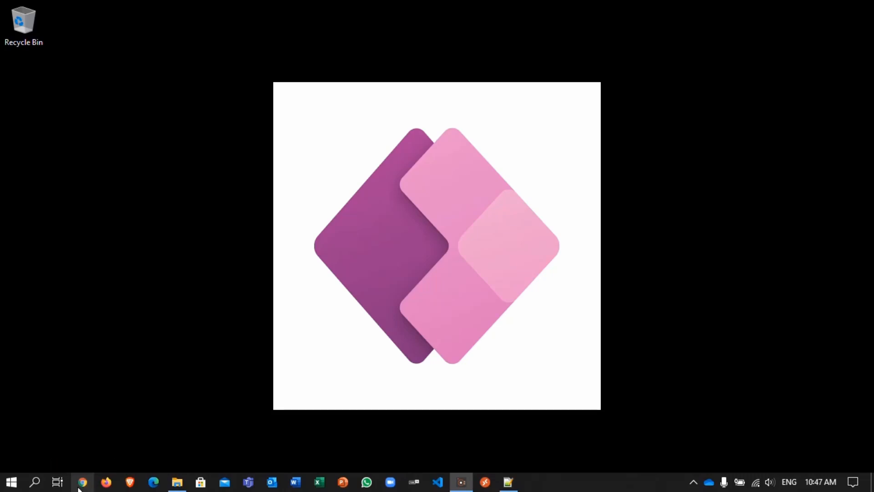
Step: Open Chrome and go to office.com
{"action": "left_click", "coordinate": [78, 488]}
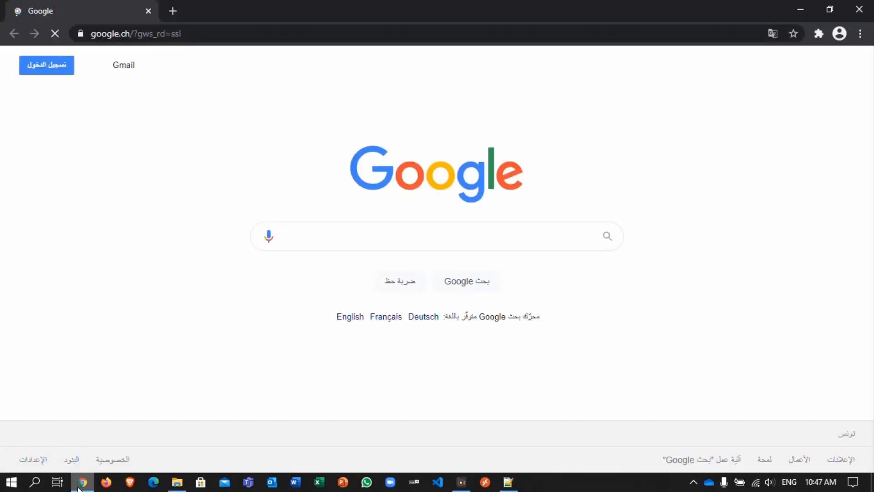
{"action": "left_click", "coordinate": [266, 33]}
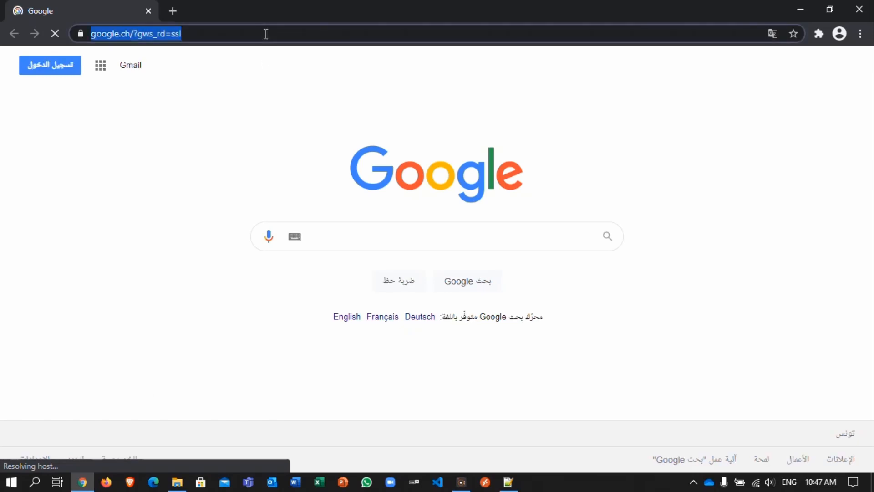
{"action": "type", "text": "office"}
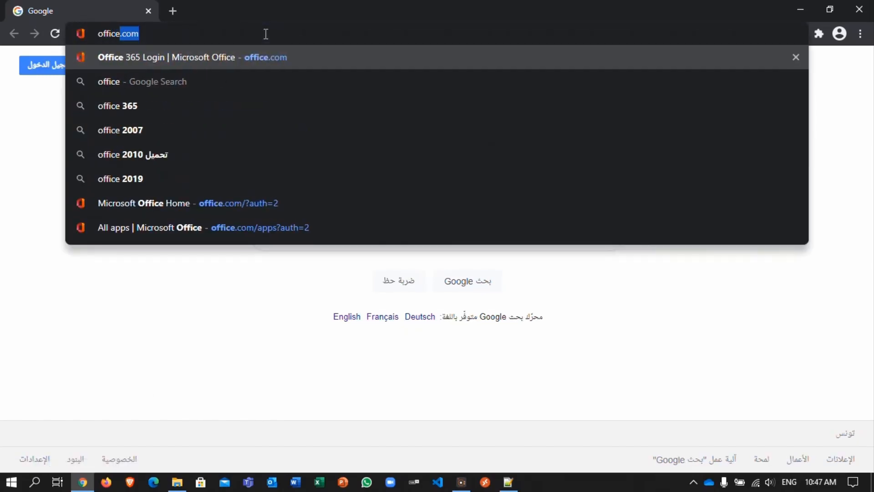
{"action": "type", "text": ".com"}
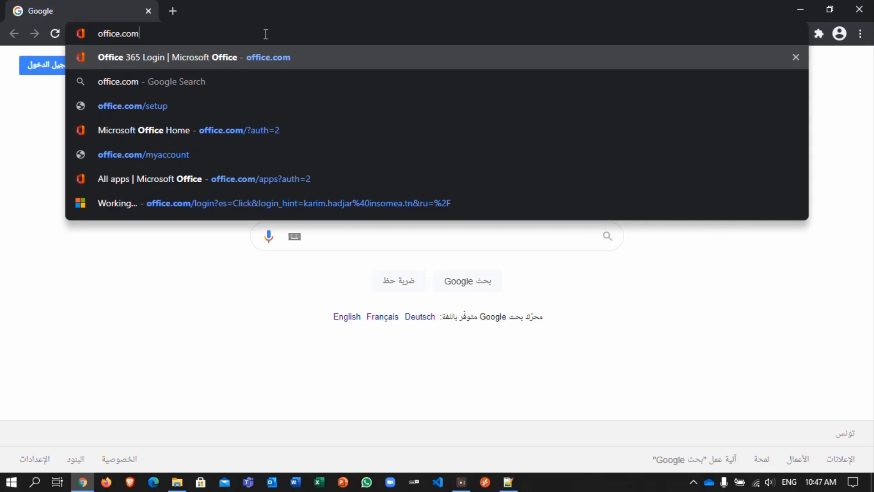
{"action": "key", "text": "Return"}
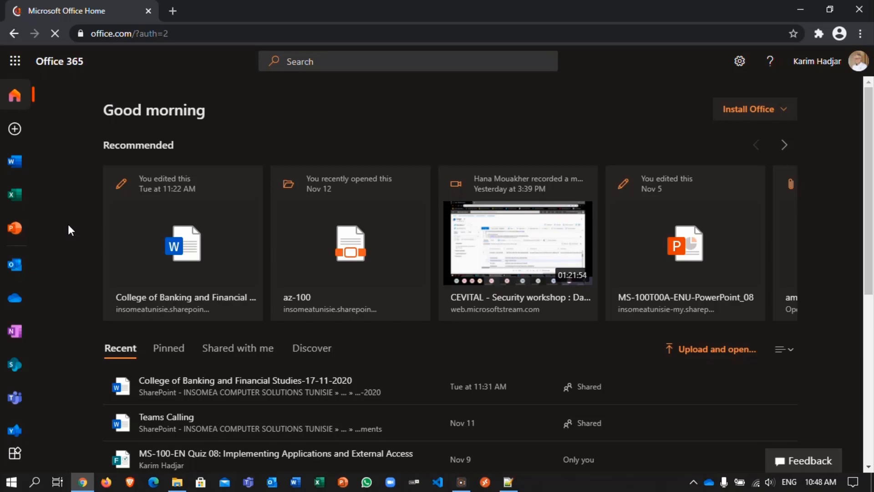
Step: Open Power Apps from the full list of Office 365 apps
{"action": "left_click", "coordinate": [18, 64]}
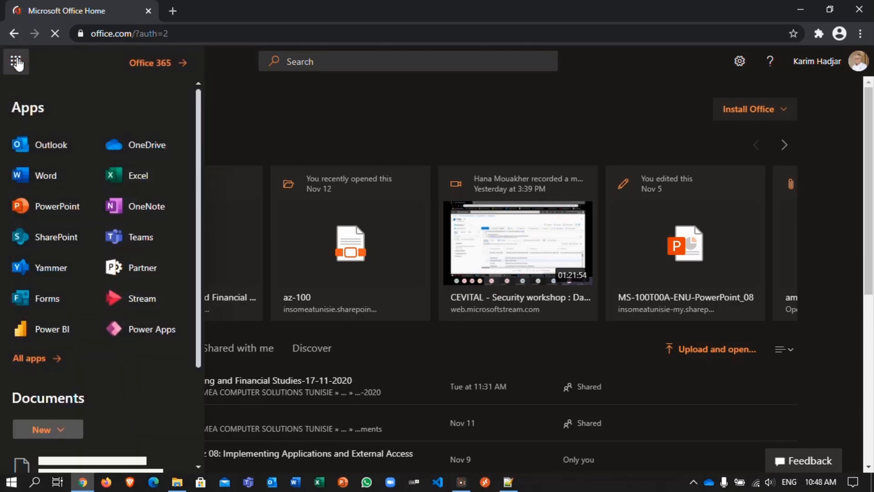
{"action": "left_click", "coordinate": [32, 360]}
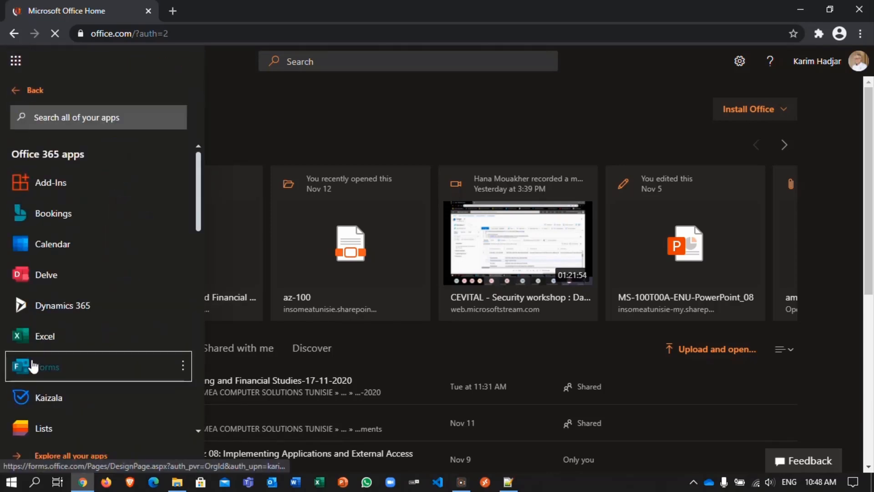
{"action": "scroll", "coordinate": [72, 359], "scroll_direction": "down", "scroll_amount": 1}
{"action": "scroll", "coordinate": [73, 360], "scroll_direction": "down", "scroll_amount": 7}
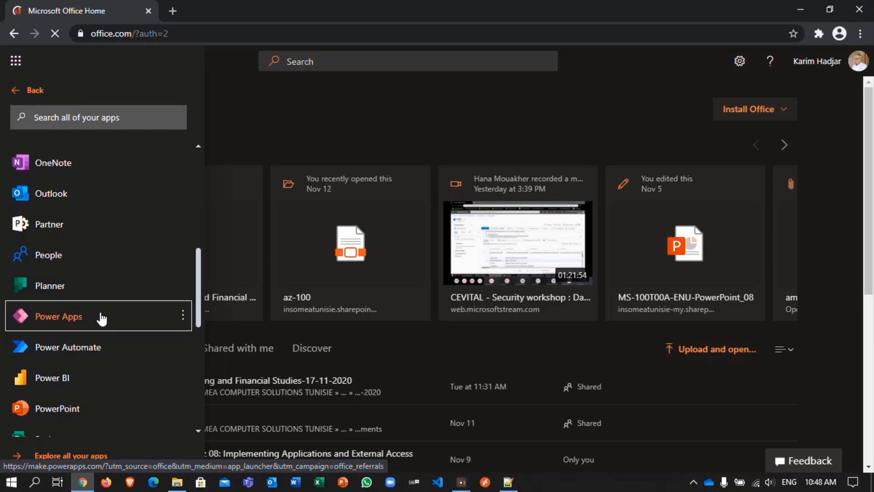
{"action": "left_click", "coordinate": [101, 319]}
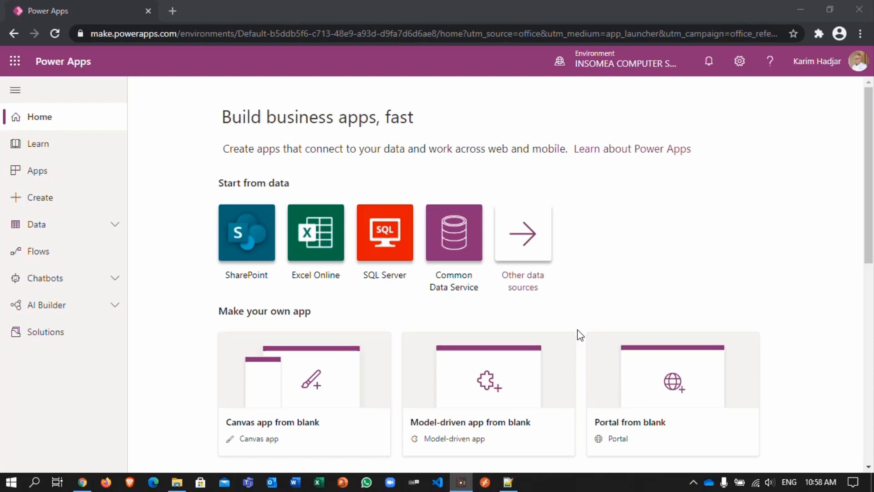
Step: Switch to Microsoft Store, find the Power Apps app by searching "power apps", and launch it
{"action": "left_click", "coordinate": [200, 483]}
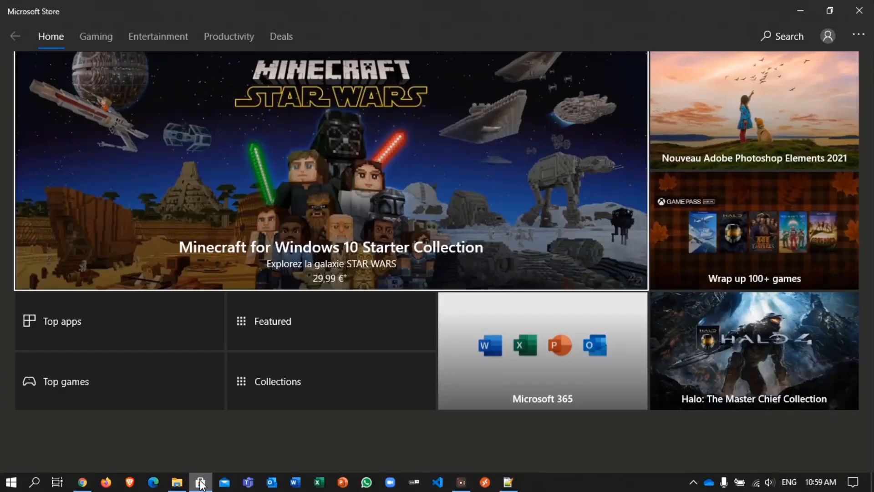
{"action": "left_click", "coordinate": [783, 43]}
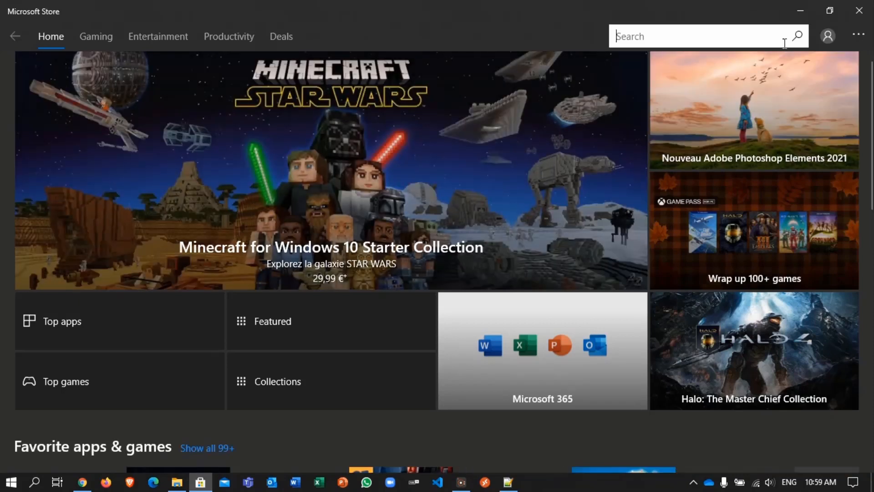
{"action": "type", "text": "po"}
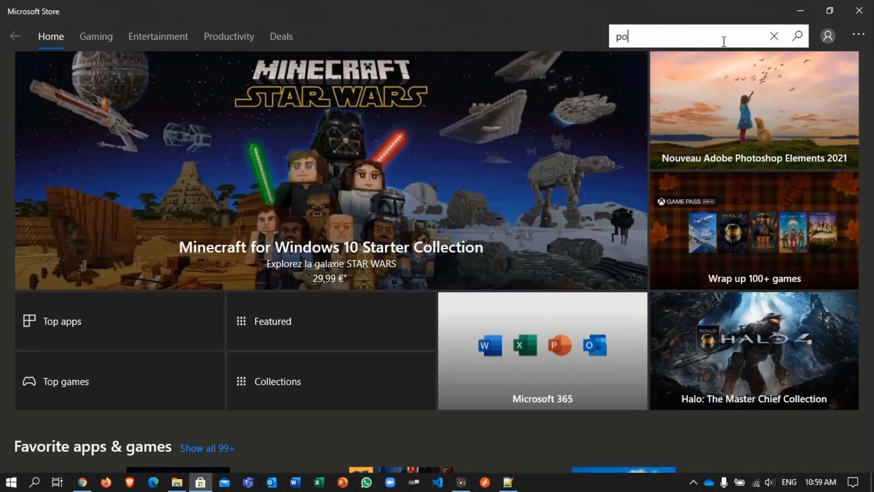
{"action": "type", "text": "wer apps"}
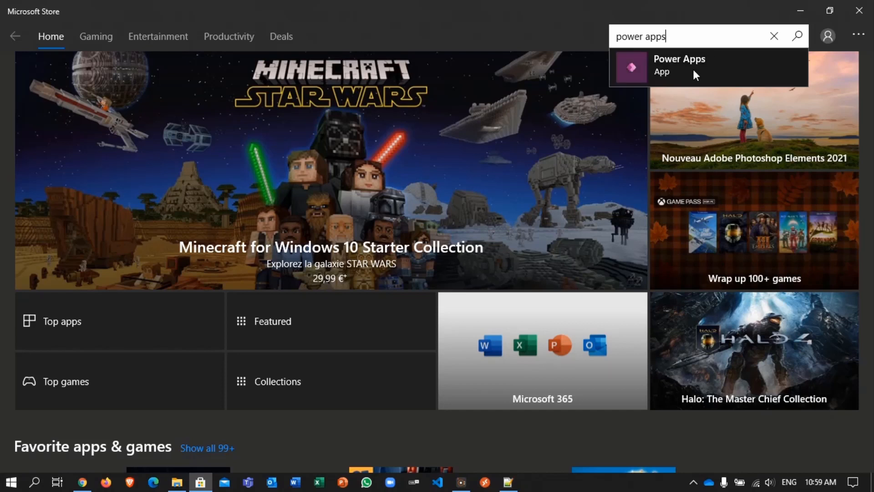
{"action": "left_click", "coordinate": [693, 68]}
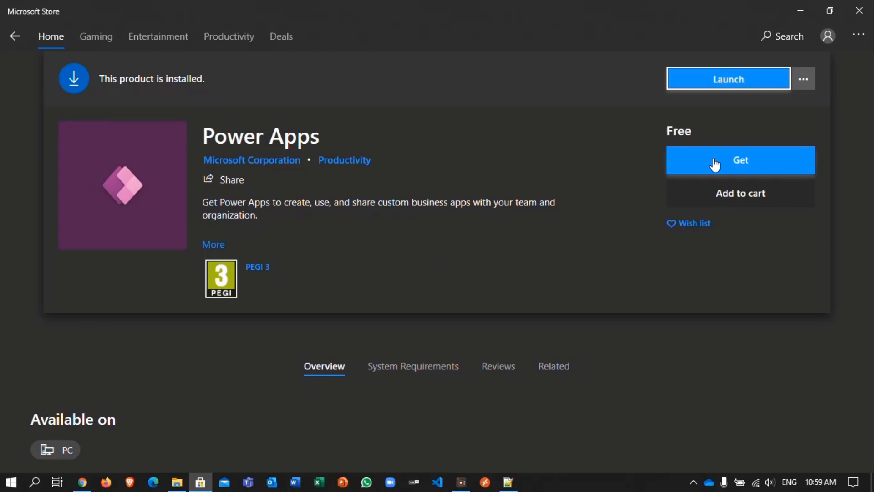
{"action": "left_click", "coordinate": [714, 85]}
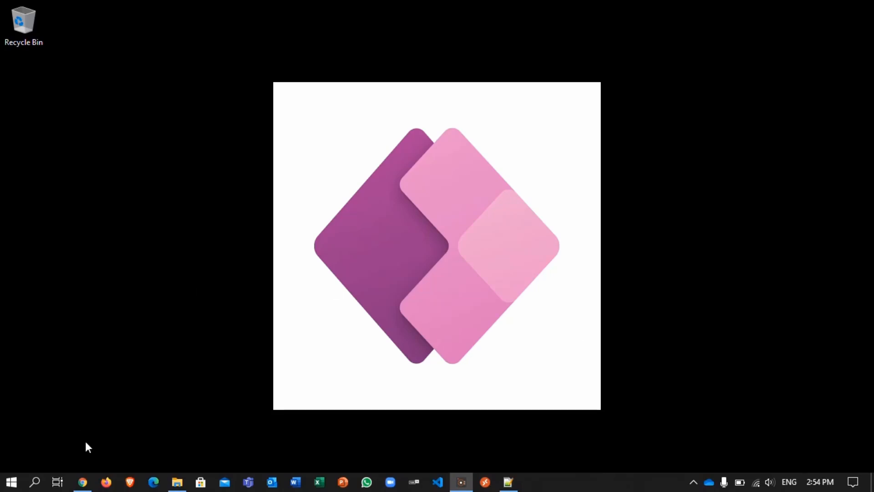
Step: Switch to Chrome and search the Our World in Data site for "life expectancy"
{"action": "left_click", "coordinate": [81, 482]}
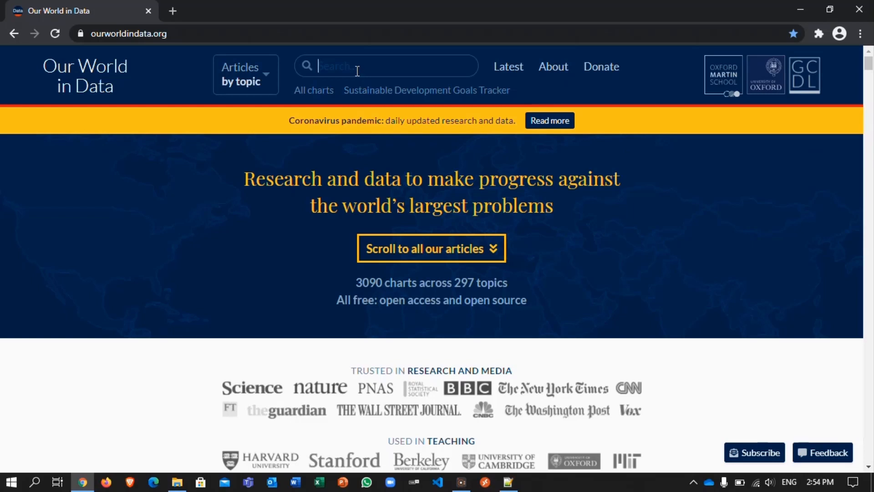
{"action": "type", "text": "lif"}
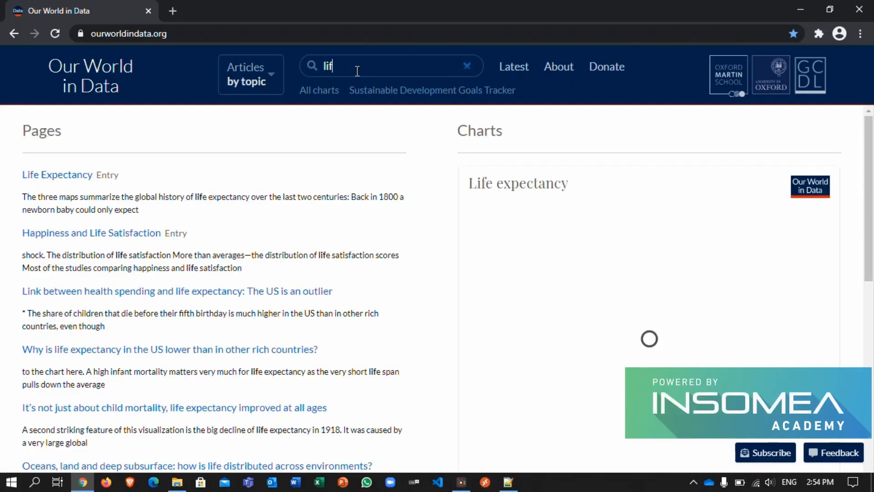
{"action": "type", "text": "e expect"}
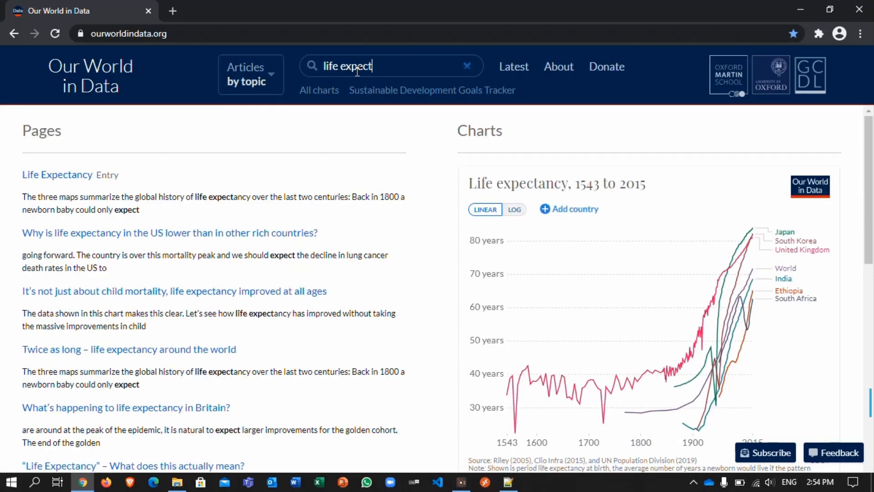
{"action": "type", "text": "ancy"}
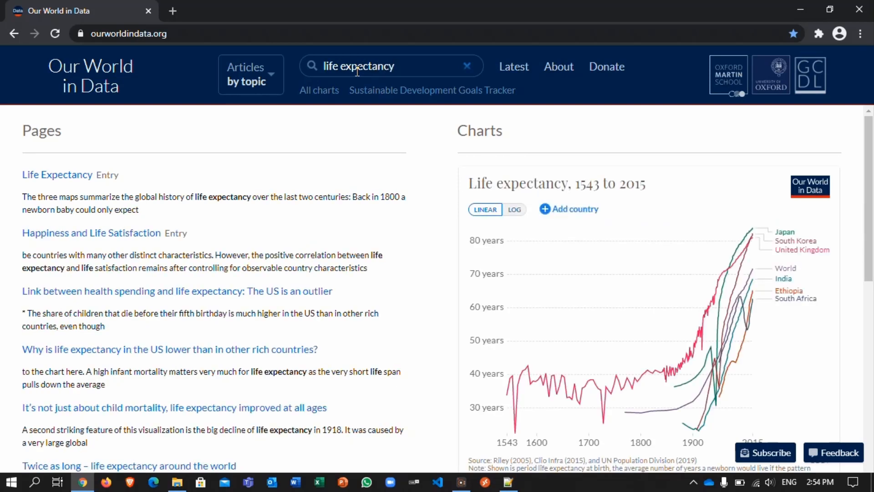
Step: Download the life expectancy chart's data as life-expectancy.csv
{"action": "scroll", "coordinate": [553, 314], "scroll_direction": "down", "scroll_amount": 3}
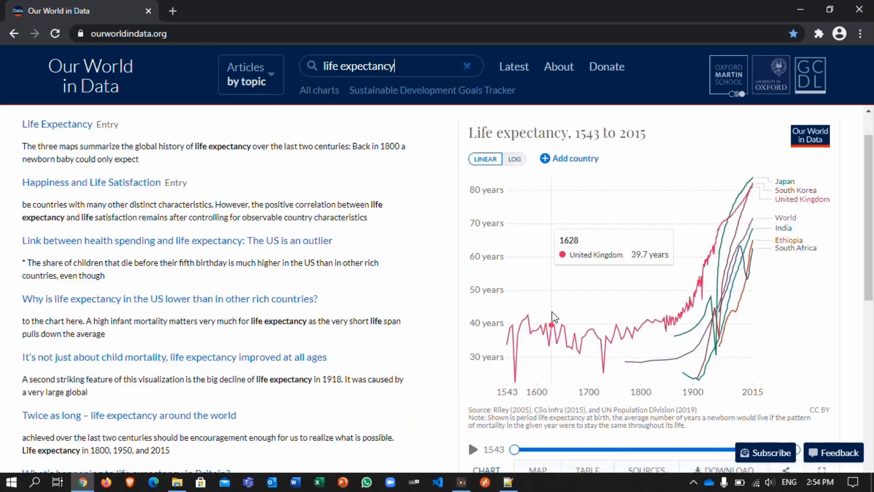
{"action": "scroll", "coordinate": [552, 311], "scroll_direction": "down", "scroll_amount": 1}
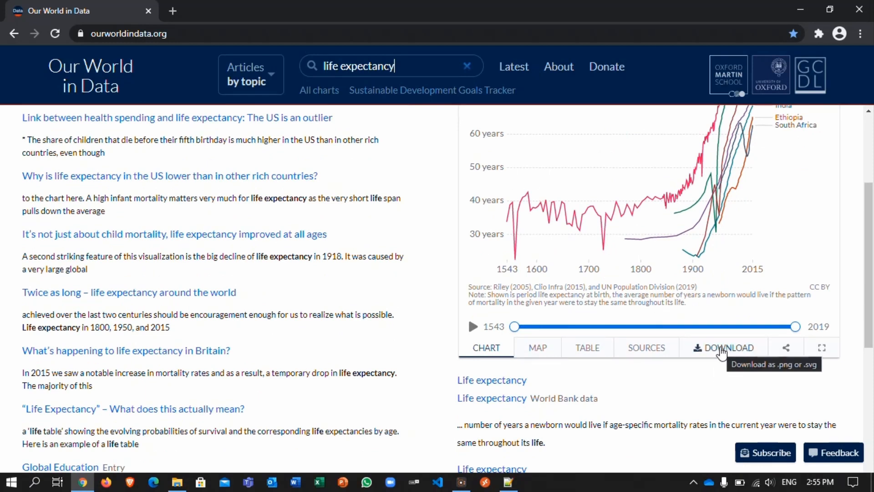
{"action": "left_click", "coordinate": [721, 349]}
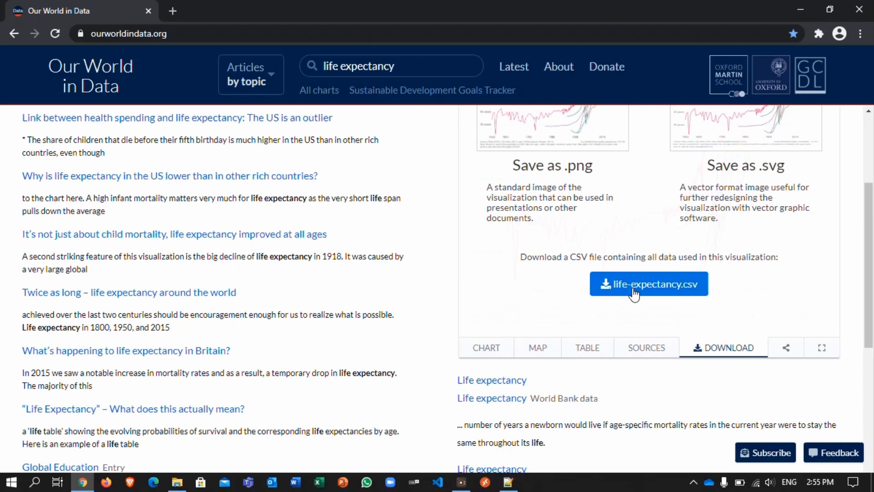
{"action": "left_click", "coordinate": [635, 294]}
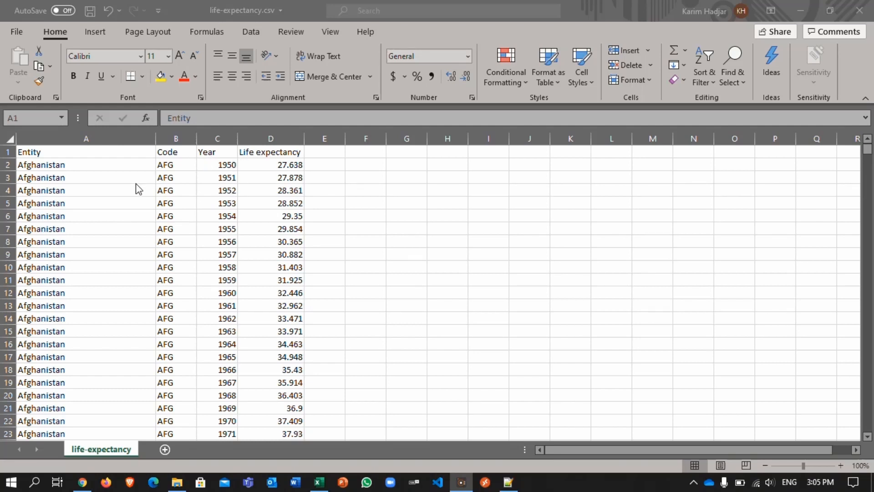
Step: Examine the Afghanistan records in life-expectancy.csv in Excel, from the first row to the last
{"action": "left_click", "coordinate": [7, 167]}
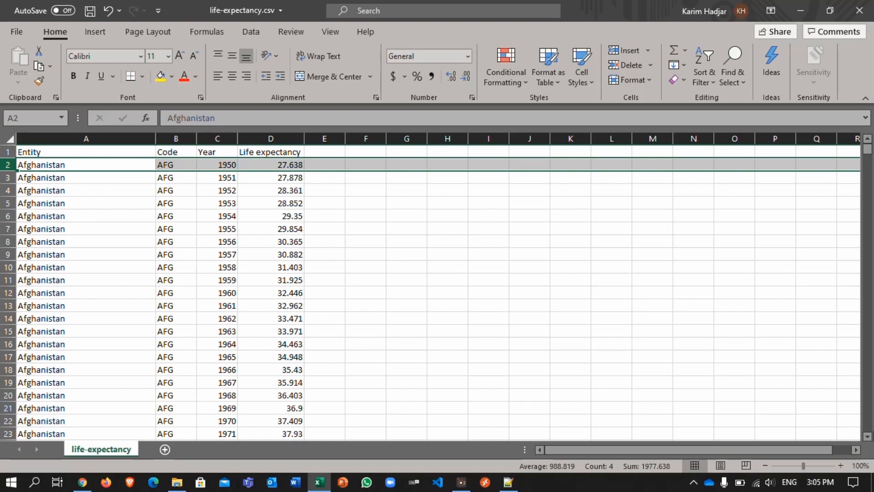
{"action": "scroll", "coordinate": [869, 431], "scroll_direction": "down", "scroll_amount": 13}
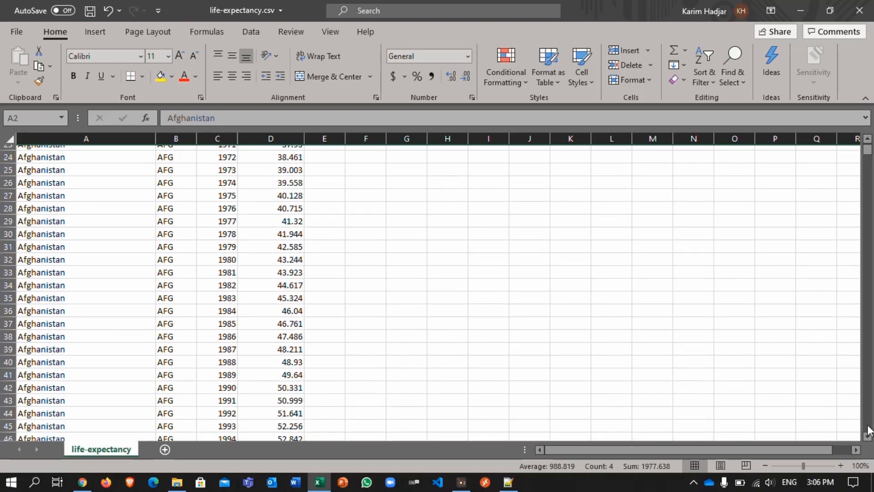
{"action": "scroll", "coordinate": [868, 431], "scroll_direction": "down", "scroll_amount": 10}
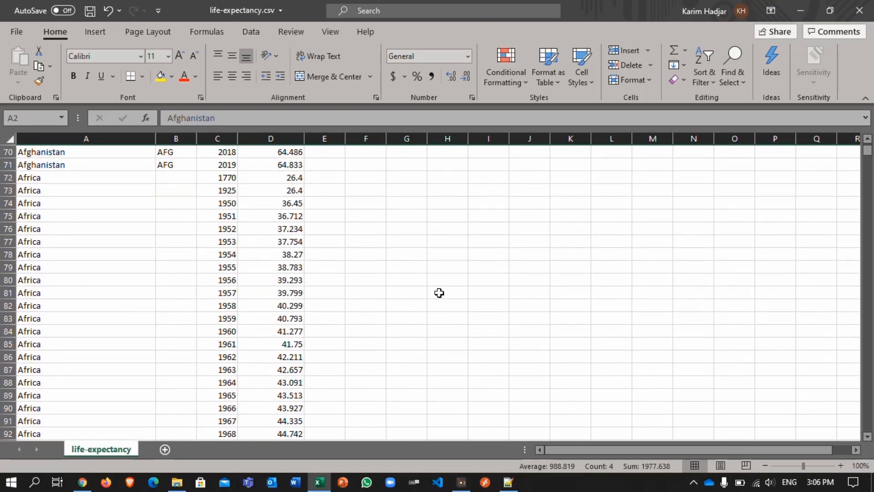
{"action": "left_click", "coordinate": [8, 164]}
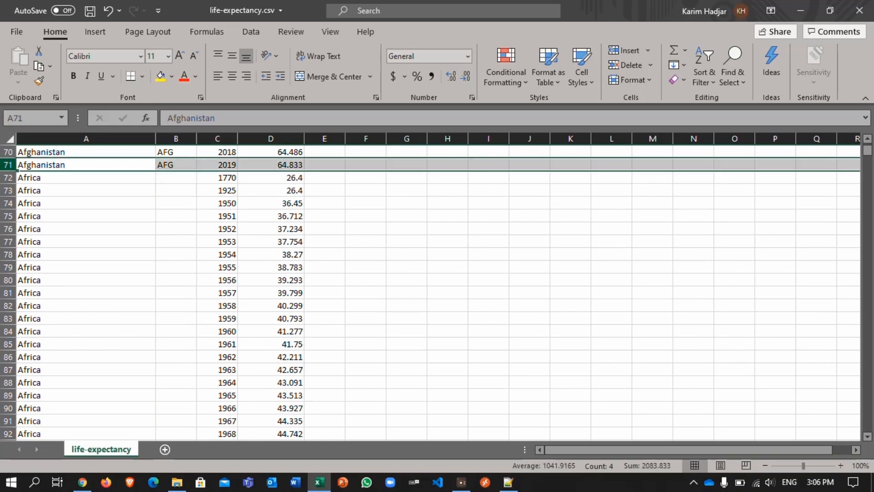
{"action": "scroll", "coordinate": [431, 292], "scroll_direction": "up", "scroll_amount": 6}
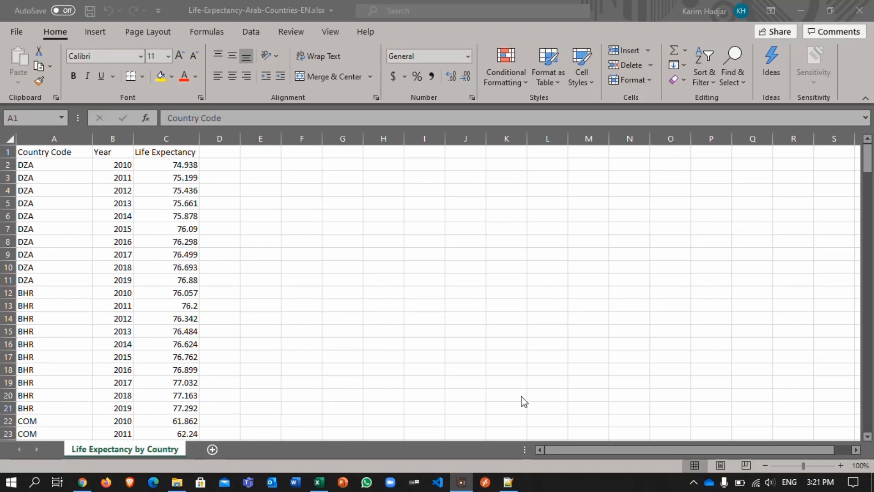
Step: Review the rows of Life-Expectancy-Arab-Countries-EN.xlsx and the Country Code and Country Name columns of Countries and Codes-EN.xlsx
{"action": "left_click", "coordinate": [867, 169]}
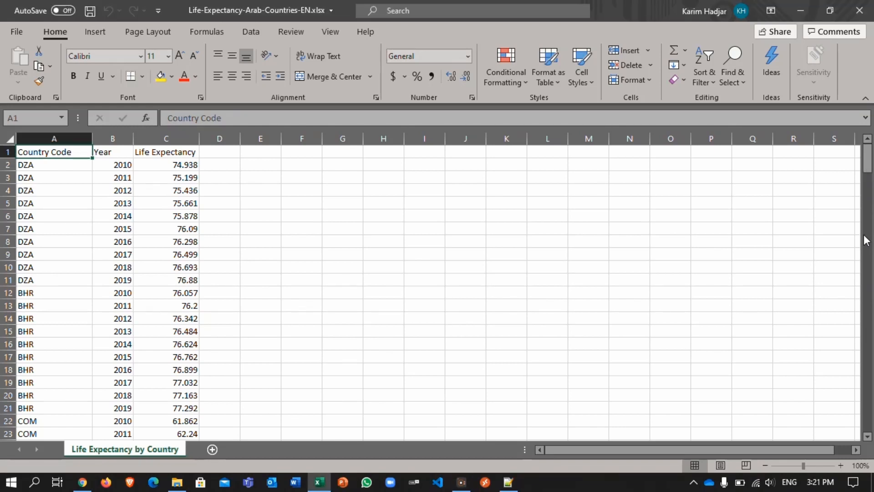
{"action": "left_click_drag", "start_coordinate": [867, 159], "coordinate": [868, 436]}
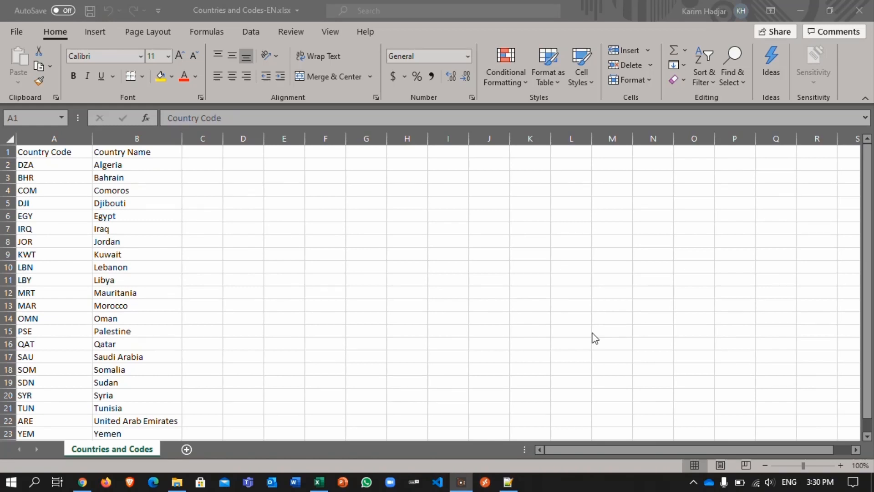
{"action": "left_click", "coordinate": [45, 152]}
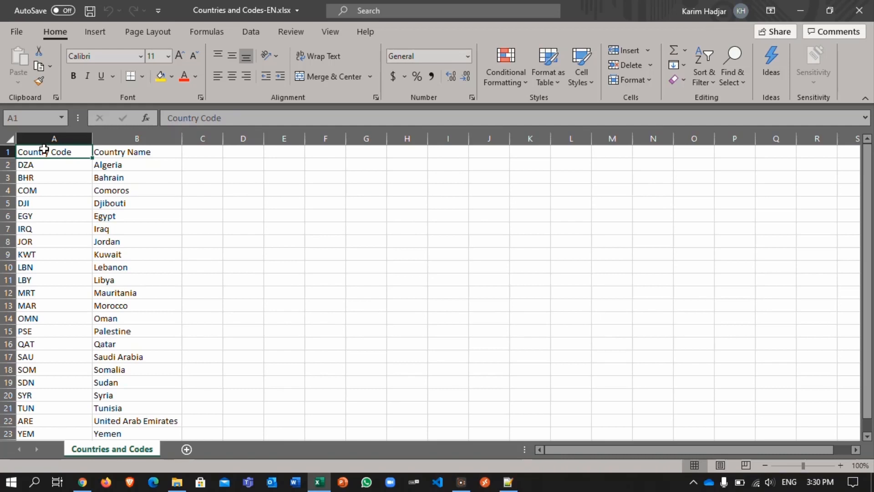
{"action": "left_click", "coordinate": [99, 152]}
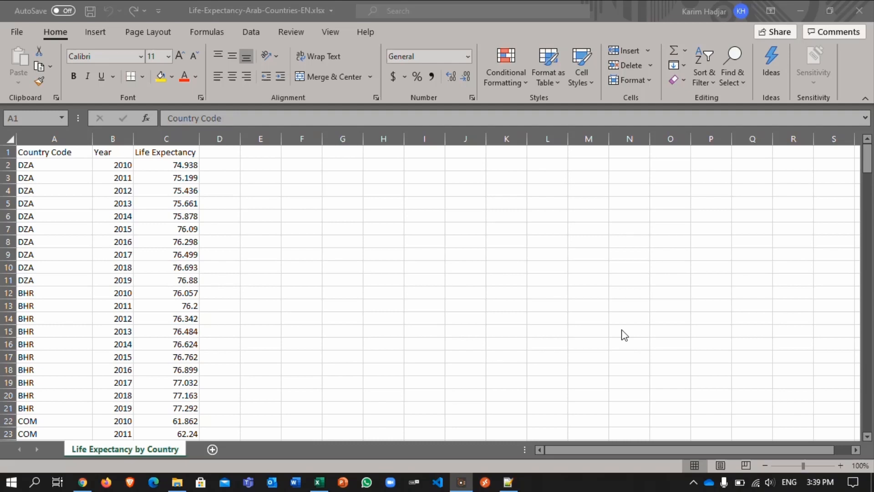
Step: Convert the life expectancy data range A1:C222 into a table with headers
{"action": "left_click", "coordinate": [77, 153]}
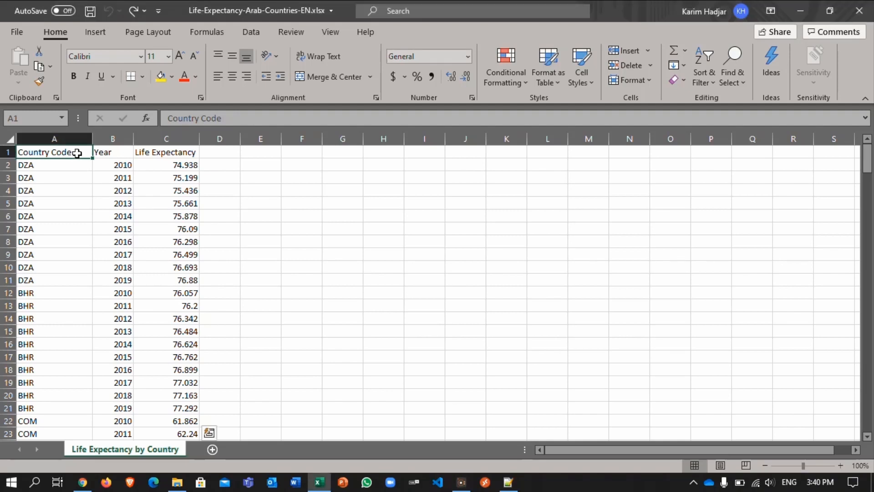
{"action": "key", "text": "ctrl+shift+End"}
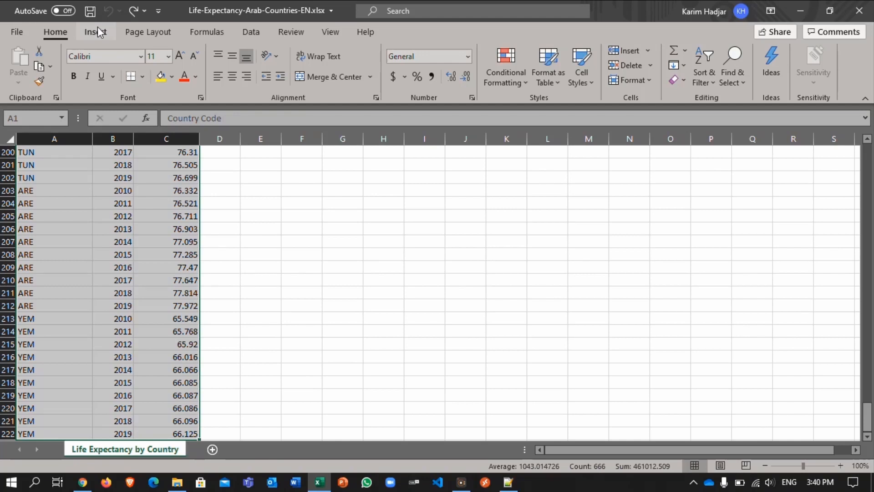
{"action": "left_click", "coordinate": [94, 42]}
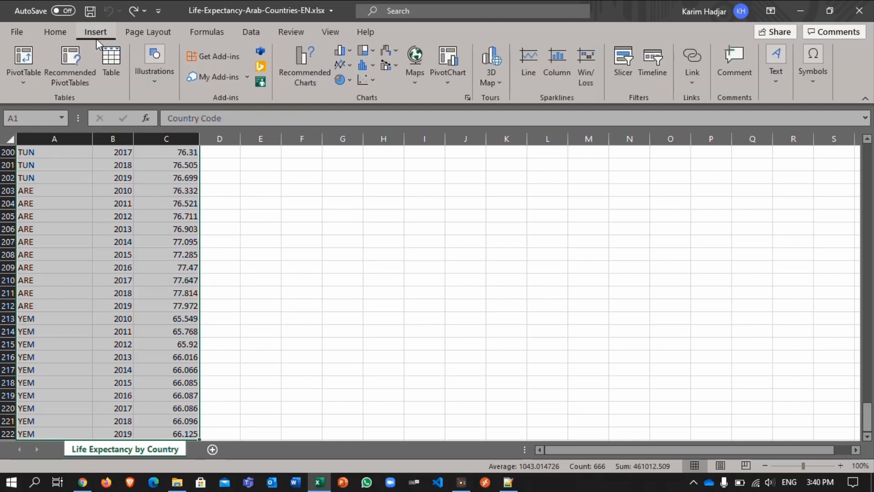
{"action": "left_click", "coordinate": [115, 59]}
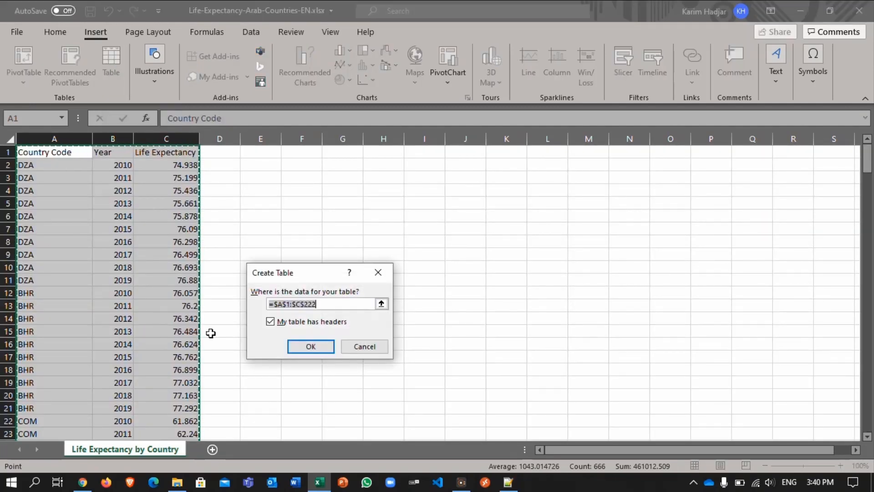
{"action": "left_click", "coordinate": [311, 347]}
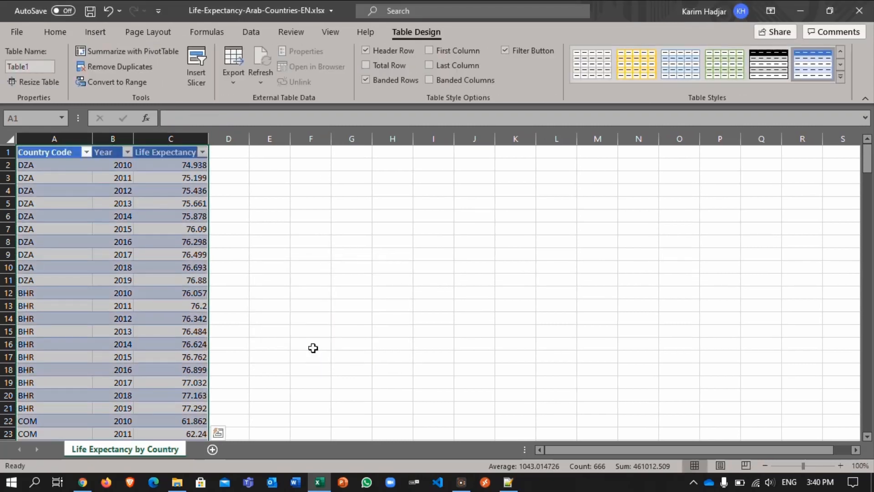
Step: Name the life expectancy table LifeExpectancy
{"action": "left_click", "coordinate": [40, 63]}
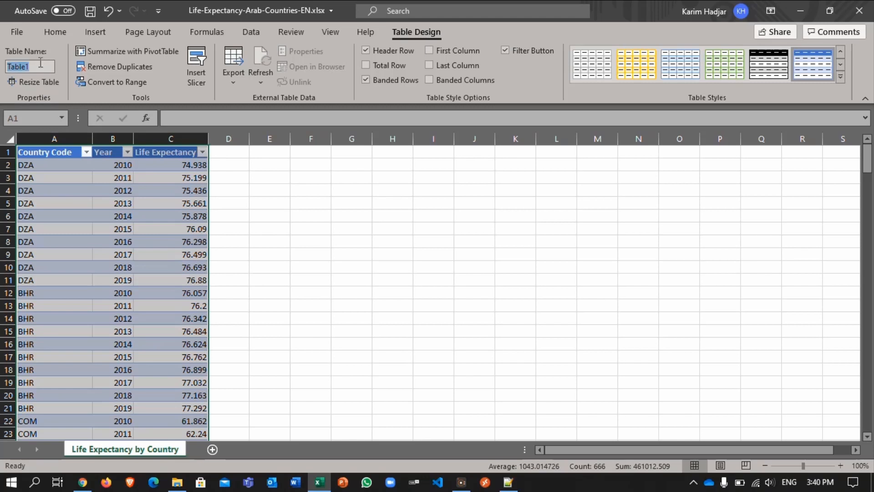
{"action": "type", "text": "Li"}
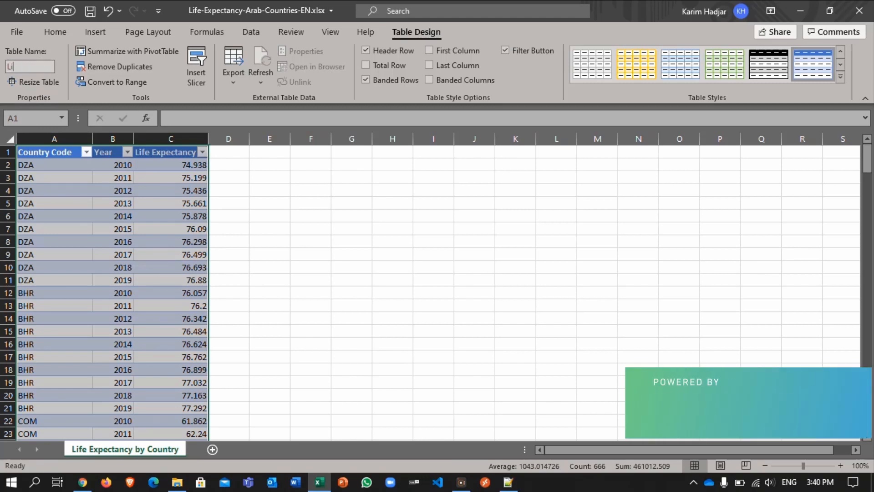
{"action": "type", "text": "feEx"}
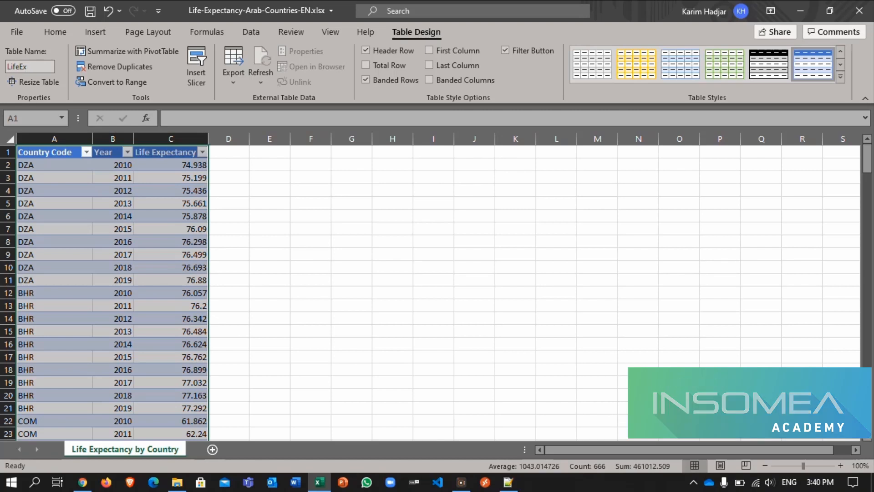
{"action": "type", "text": "pe"}
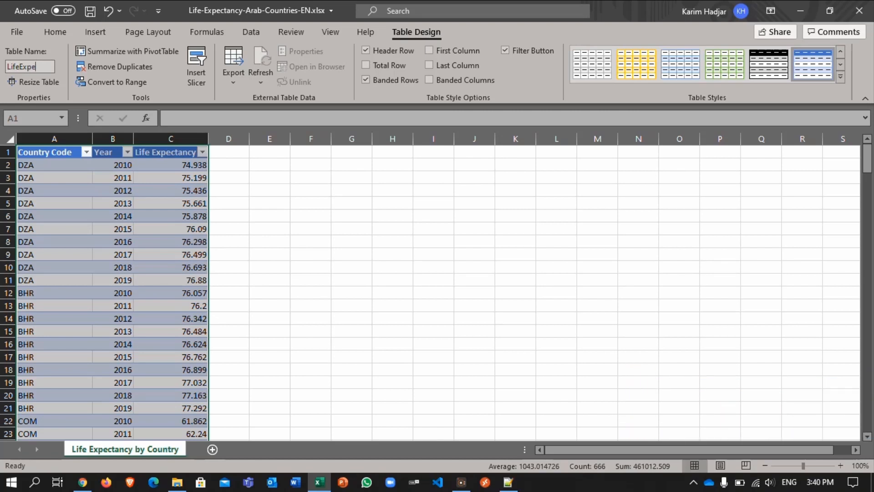
{"action": "type", "text": "ctancy"}
{"action": "key", "text": "Return"}
Step: Save a copy of the workbook in the EN folder as Life-Expectancy-Arab-Countries-EN-Transformed-In-Table.xlsx
{"action": "left_click", "coordinate": [16, 32]}
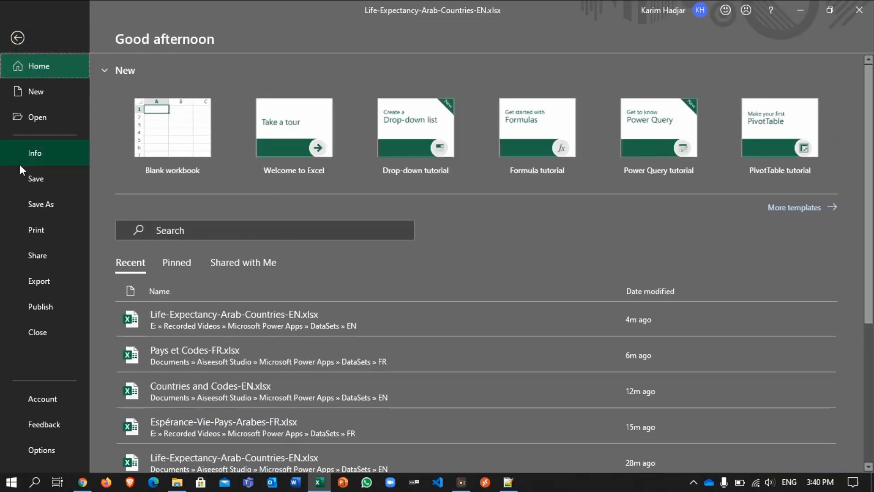
{"action": "left_click", "coordinate": [48, 204]}
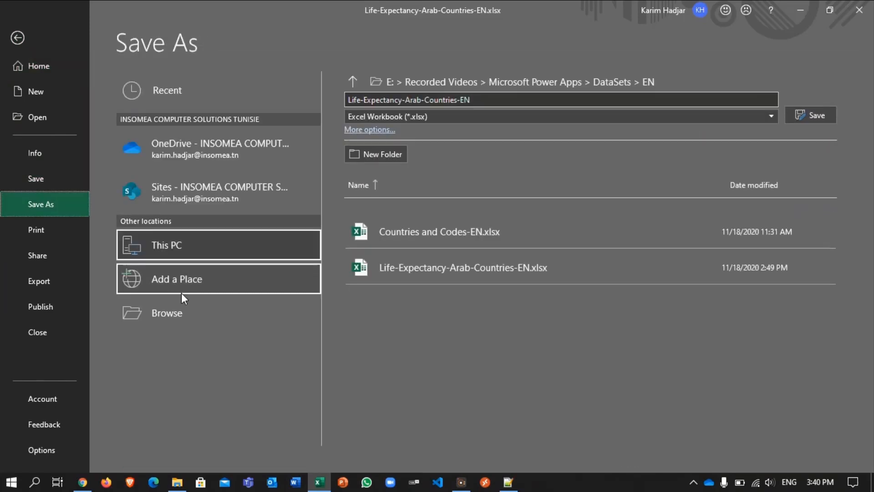
{"action": "left_click", "coordinate": [176, 309]}
{"action": "left_click", "coordinate": [178, 313]}
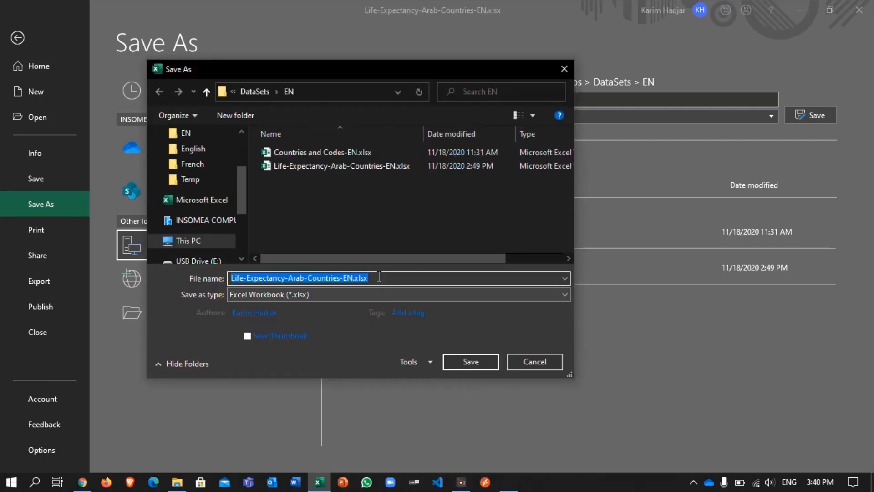
{"action": "left_click", "coordinate": [380, 277]}
{"action": "key", "text": "Left"}
{"action": "key", "text": "Left"}
{"action": "key", "text": "Left"}
{"action": "key", "text": "Left"}
{"action": "key", "text": "Left"}
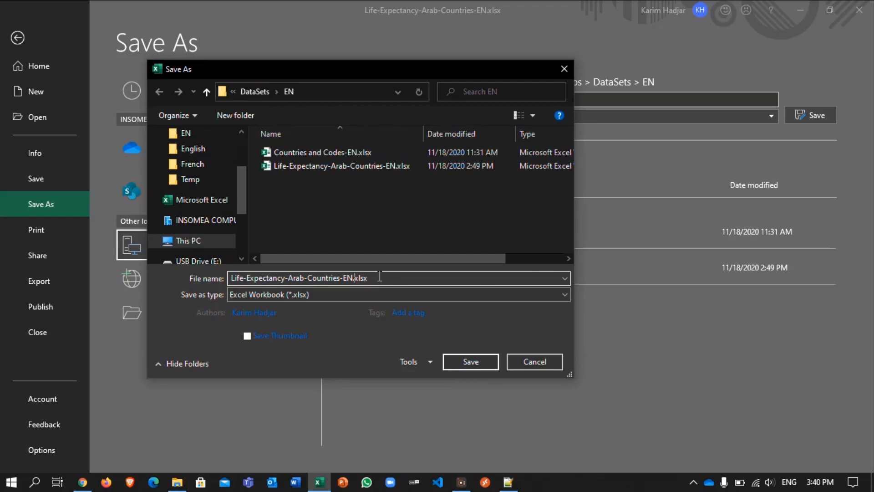
{"action": "type", "text": "-Transformed-In-Table"}
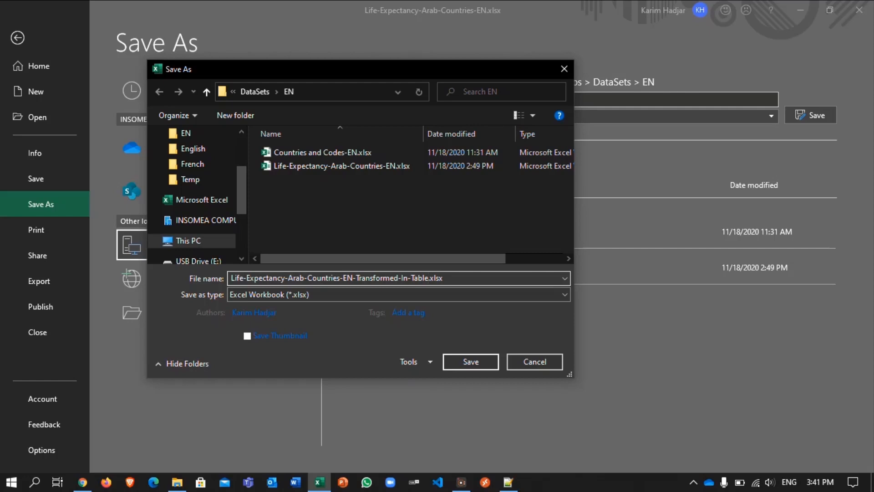
{"action": "left_click", "coordinate": [470, 356]}
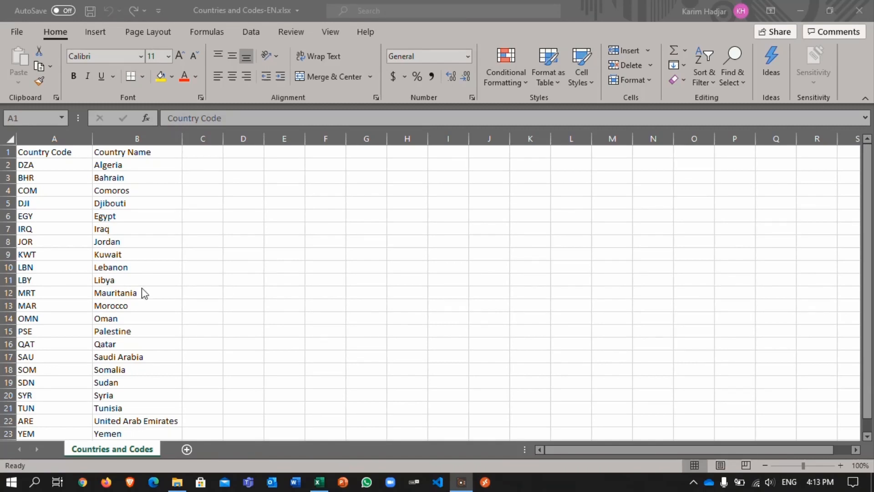
Step: Convert the range A1:B23 in Countries and Codes-EN.xlsx into a table with headers
{"action": "left_click", "coordinate": [60, 148]}
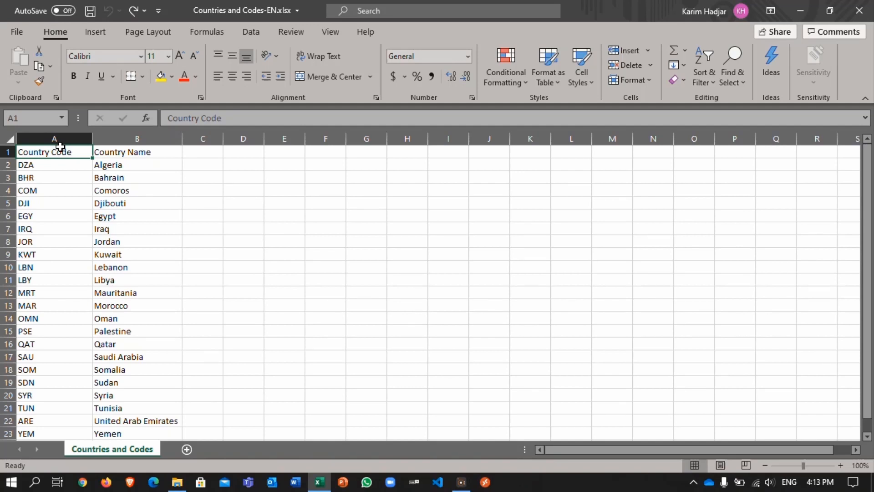
{"action": "key", "text": "ctrl+a"}
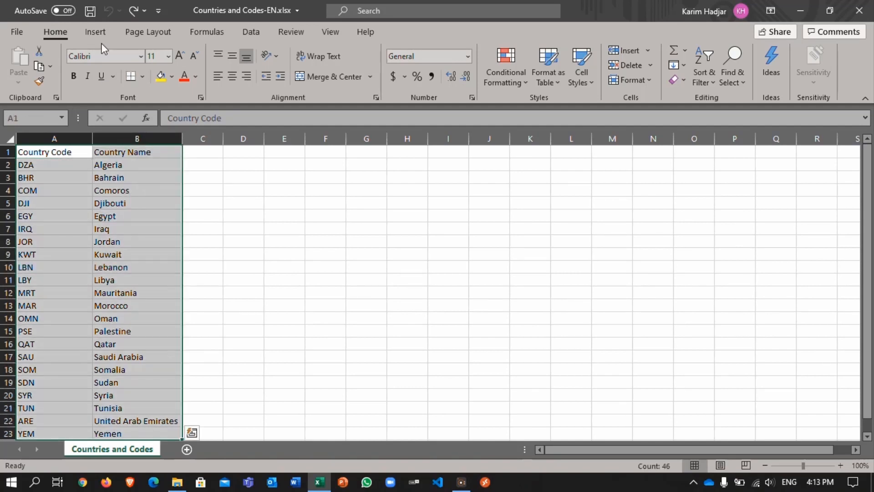
{"action": "left_click", "coordinate": [100, 37]}
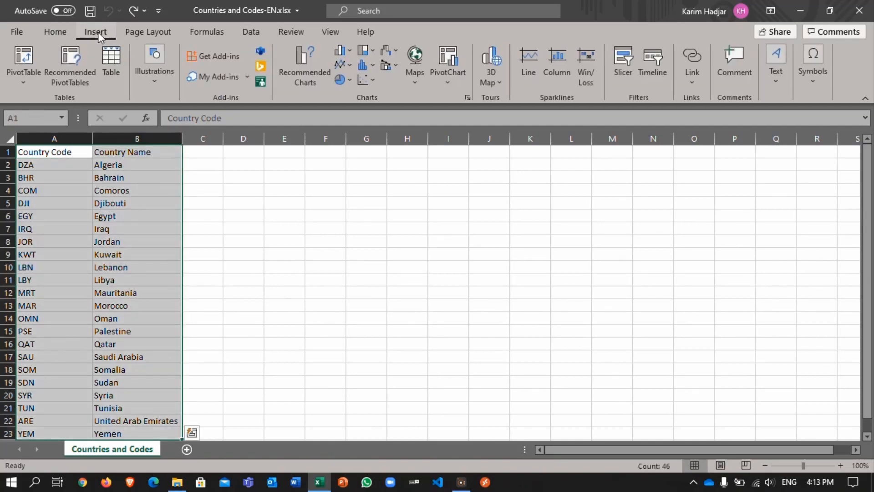
{"action": "left_click", "coordinate": [108, 56]}
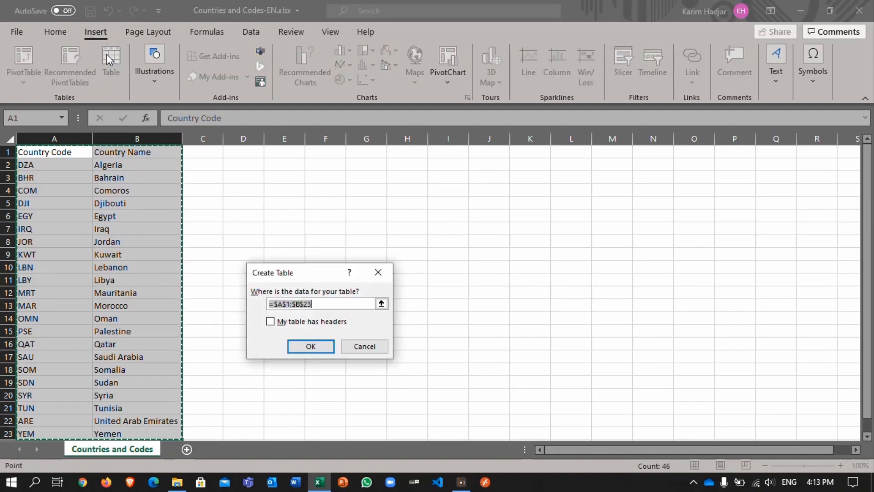
{"action": "left_click", "coordinate": [270, 322]}
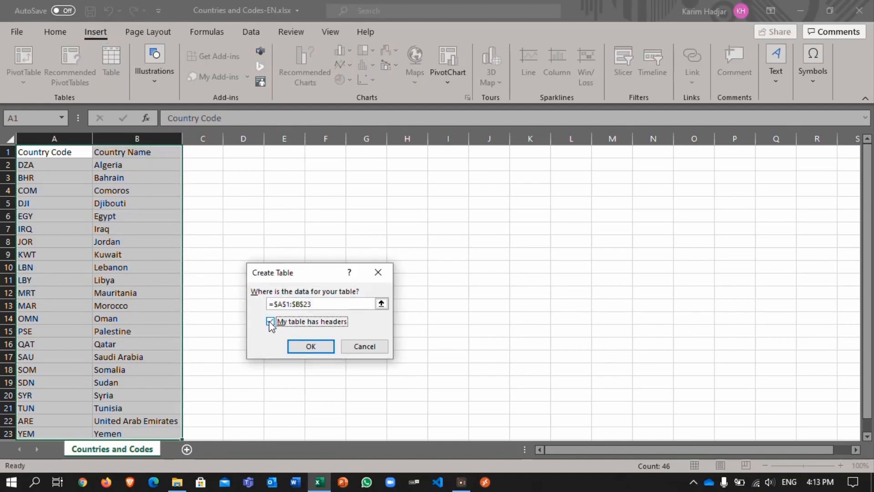
{"action": "left_click", "coordinate": [311, 346]}
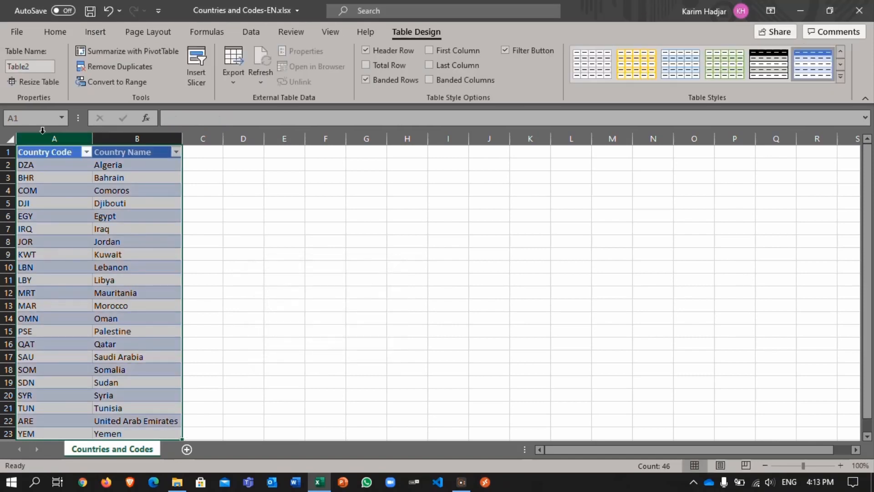
Step: Name the country codes table CountriesAndCodes
{"action": "left_click", "coordinate": [40, 64]}
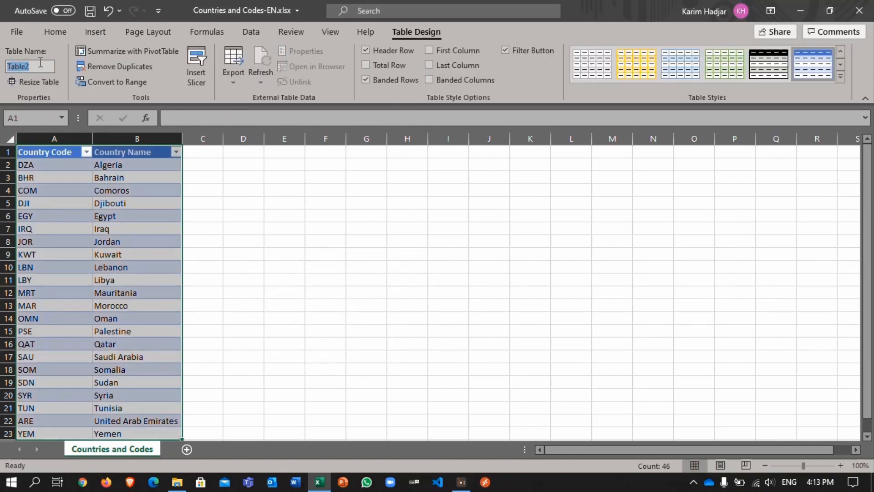
{"action": "type", "text": "Coun"}
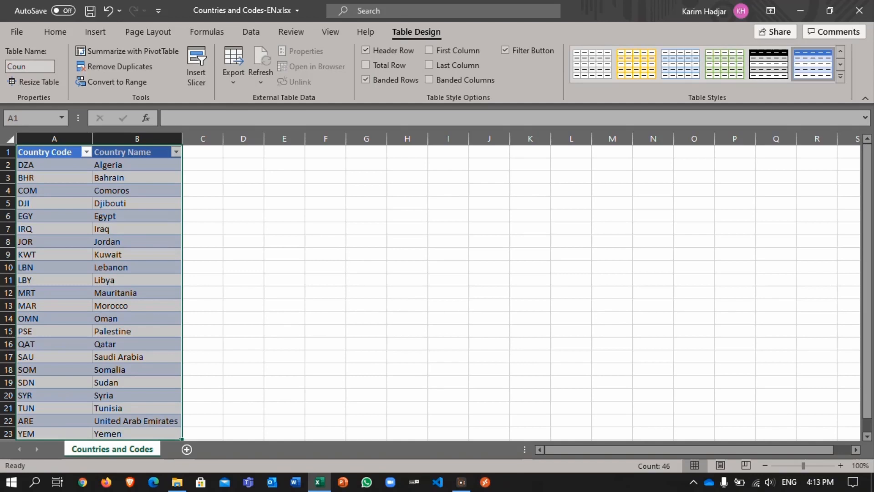
{"action": "type", "text": "triesA"}
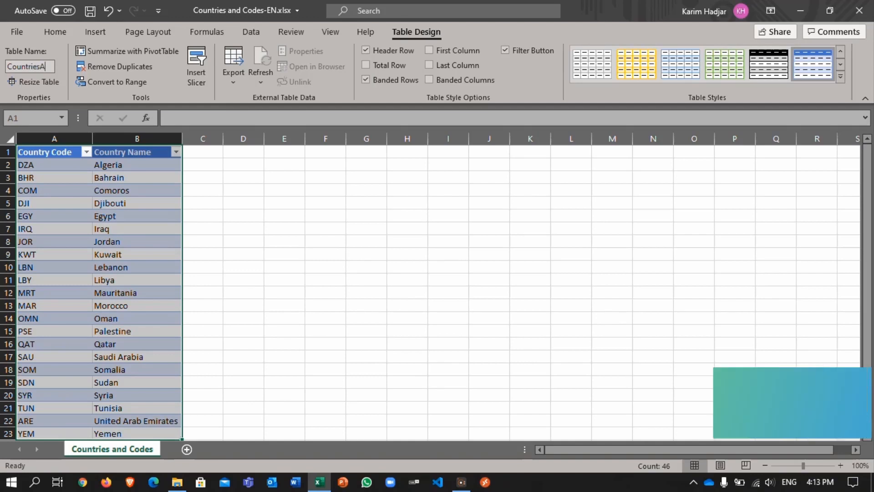
{"action": "type", "text": "ndCodes"}
{"action": "key", "text": "Return"}
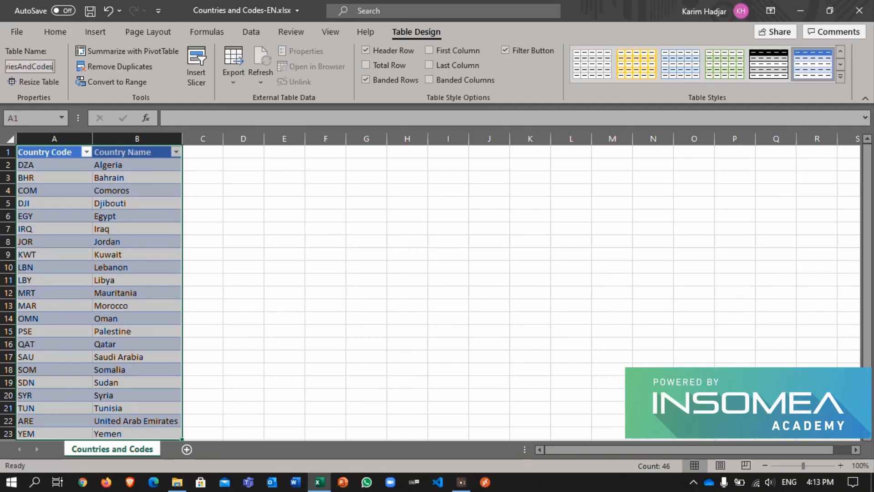
Step: Save a copy of the workbook in the EN folder as Countries and Codes-EN-Transformed-In-Table.xlsx
{"action": "left_click", "coordinate": [10, 30]}
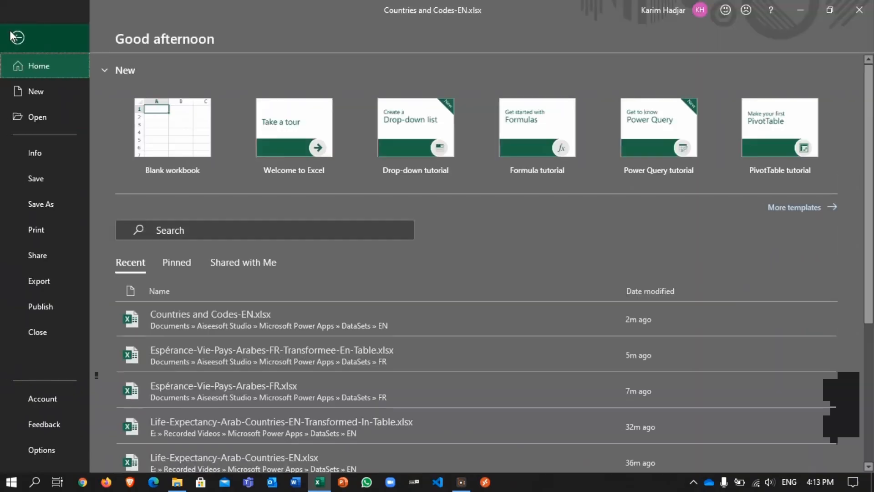
{"action": "left_click", "coordinate": [61, 207]}
{"action": "left_click", "coordinate": [141, 310]}
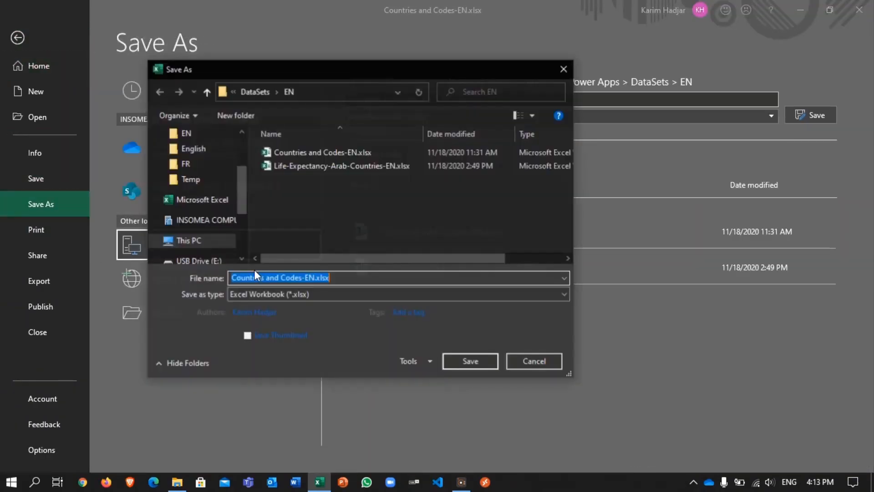
{"action": "left_click", "coordinate": [314, 278]}
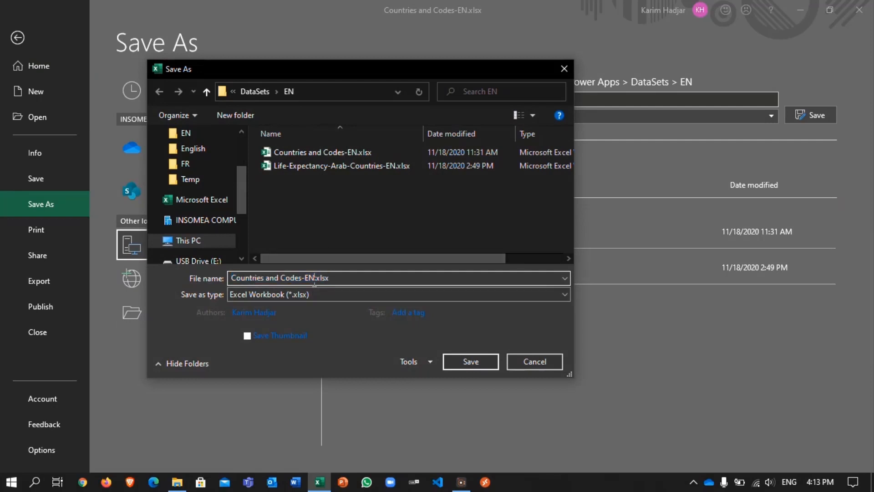
{"action": "type", "text": "-T"}
{"action": "type", "text": "ra"}
{"action": "type", "text": "nsformed"}
{"action": "type", "text": "-In"}
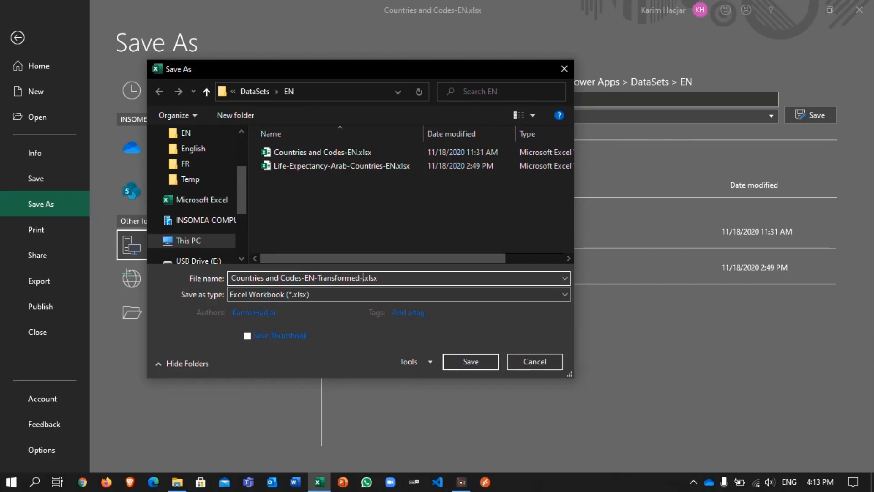
{"action": "type", "text": "-Table"}
{"action": "left_click", "coordinate": [410, 312]}
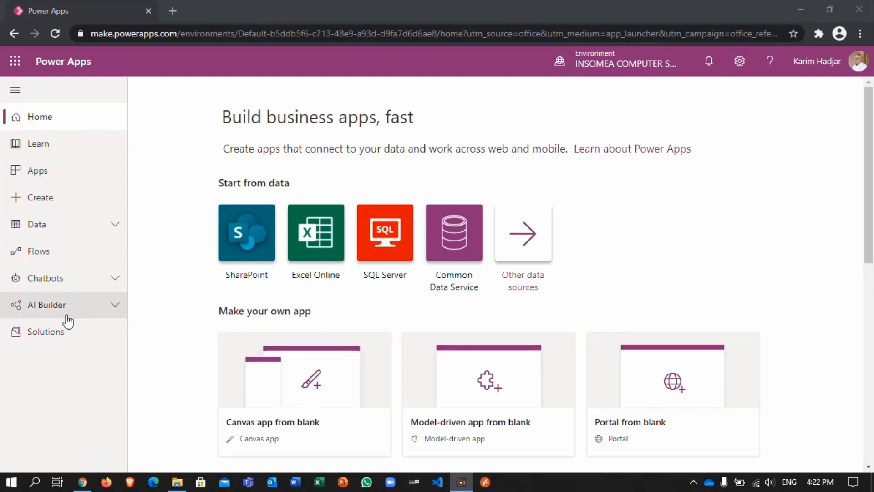
Step: In Power Apps, create a blank canvas app named Life Expectancy in Phone format
{"action": "left_click", "coordinate": [52, 202]}
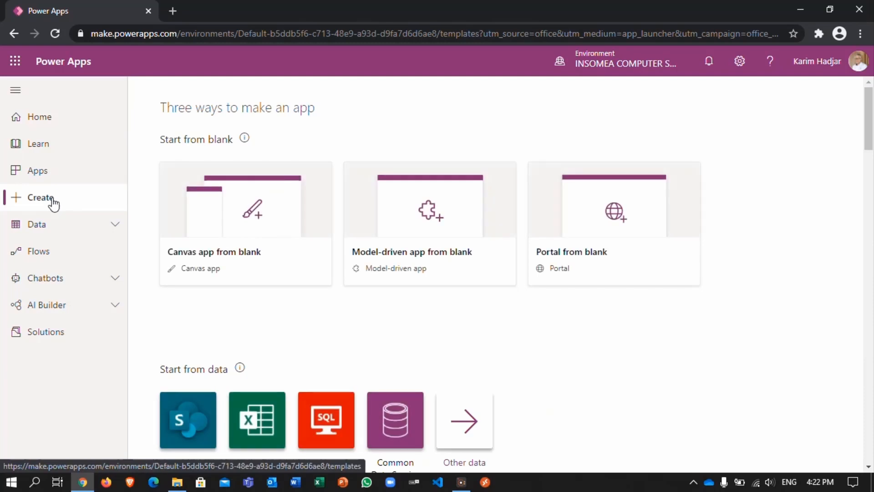
{"action": "left_click", "coordinate": [219, 223]}
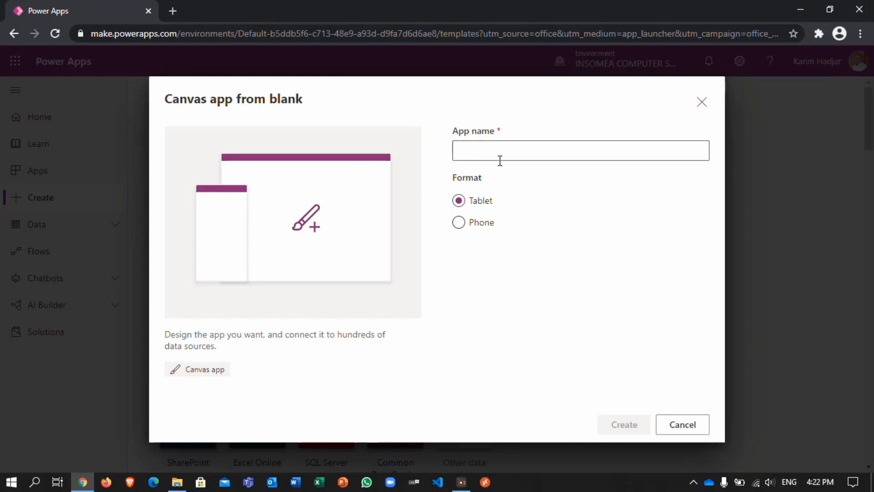
{"action": "left_click", "coordinate": [459, 222]}
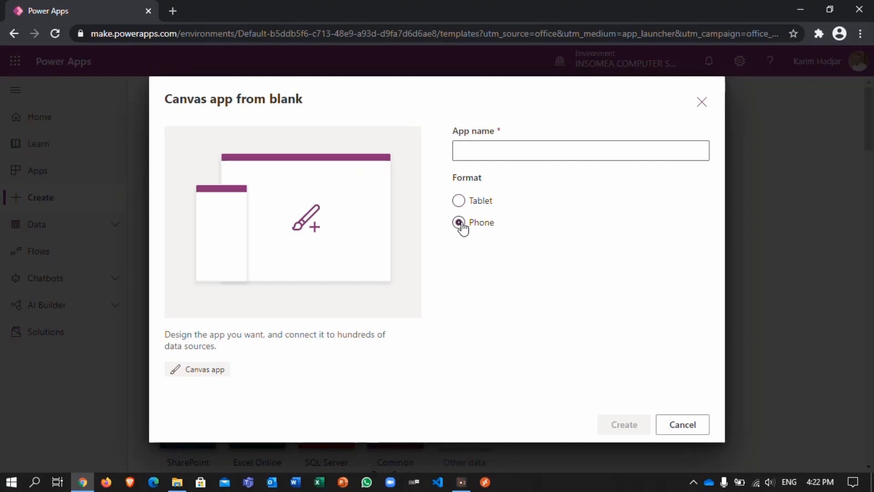
{"action": "left_click", "coordinate": [507, 144]}
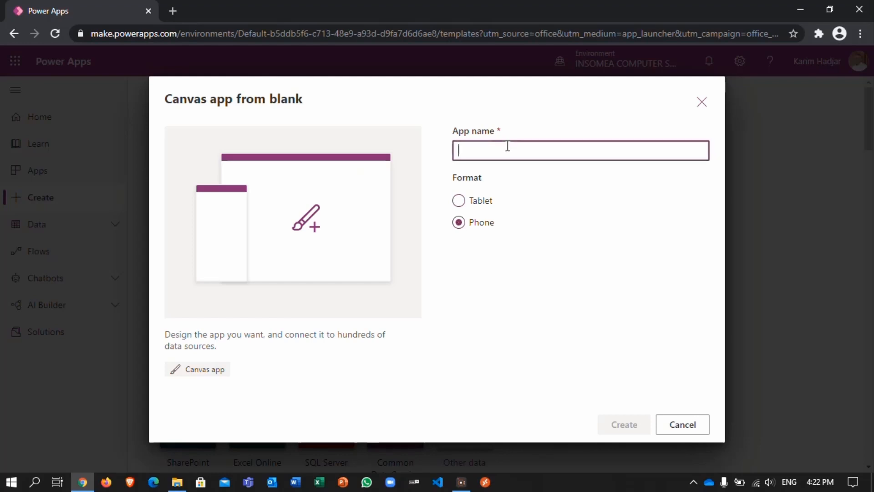
{"action": "type", "text": "Life"}
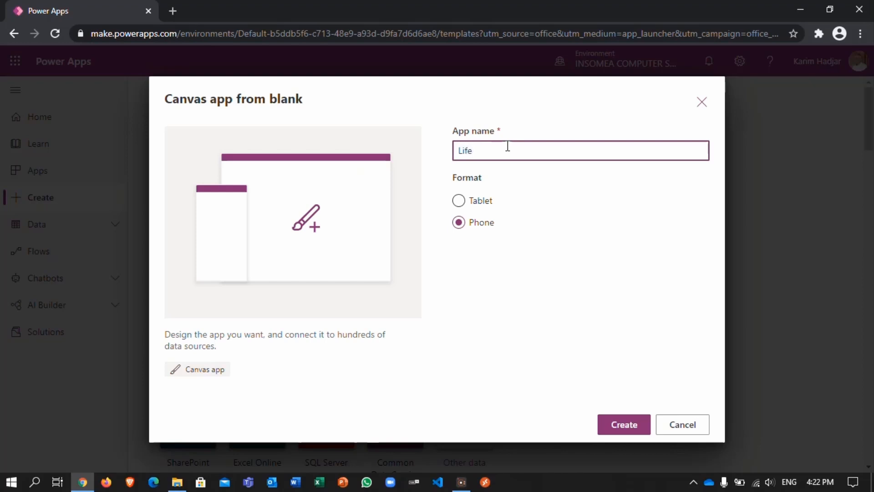
{"action": "type", "text": " Expectancy"}
{"action": "left_click", "coordinate": [607, 433]}
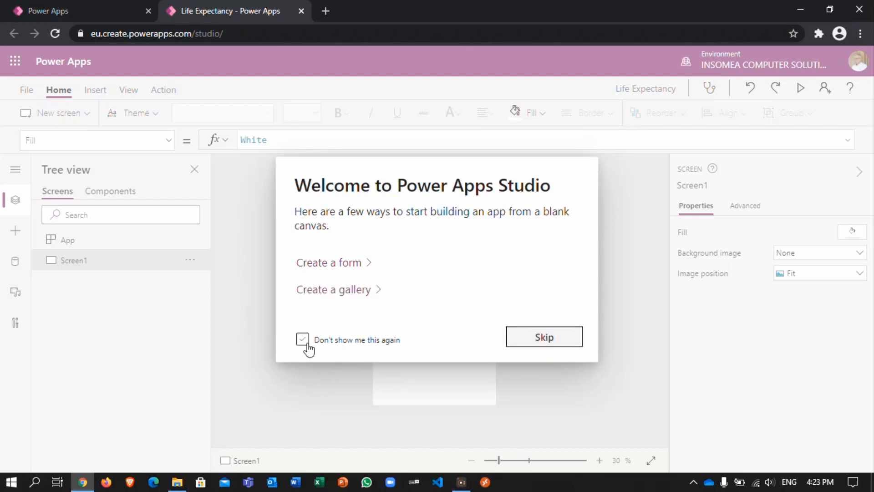
Step: Skip the Power Apps Studio welcome dialog and set it not to show again
{"action": "left_click", "coordinate": [302, 340]}
{"action": "left_click", "coordinate": [303, 340]}
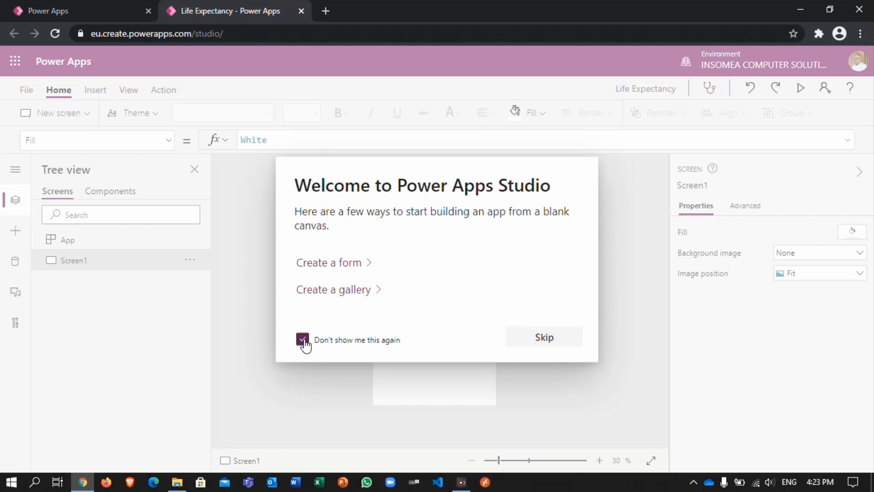
{"action": "left_click", "coordinate": [527, 338]}
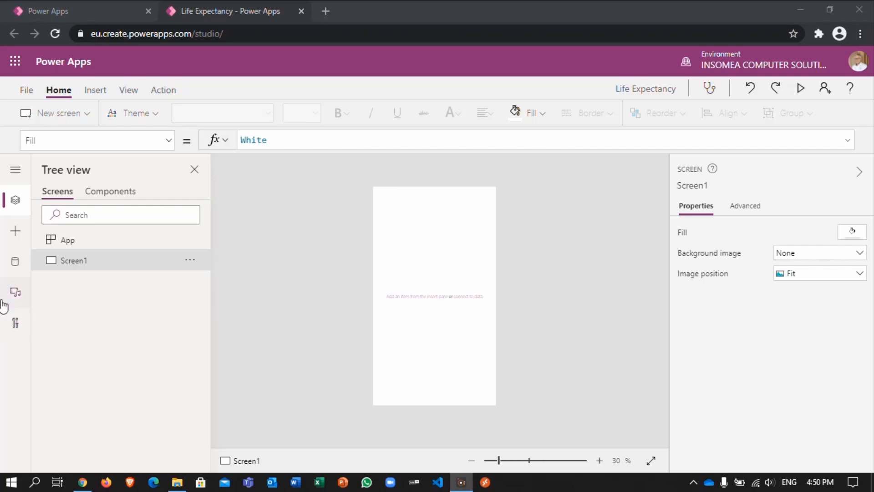
Step: Start an Import from Excel data connection for the app
{"action": "left_click", "coordinate": [15, 263]}
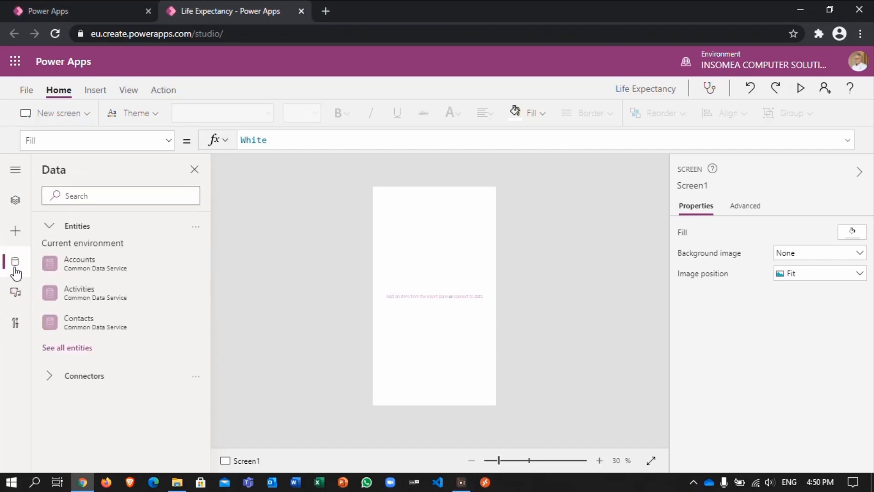
{"action": "left_click", "coordinate": [51, 377]}
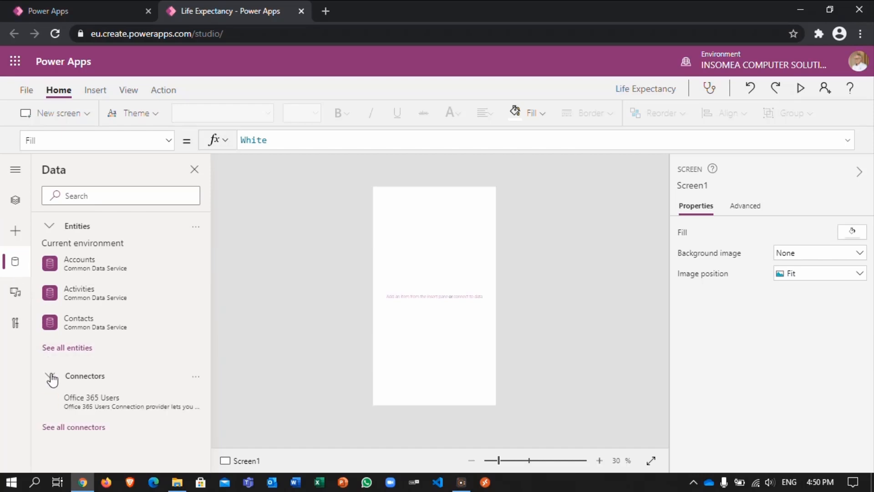
{"action": "left_click", "coordinate": [86, 437]}
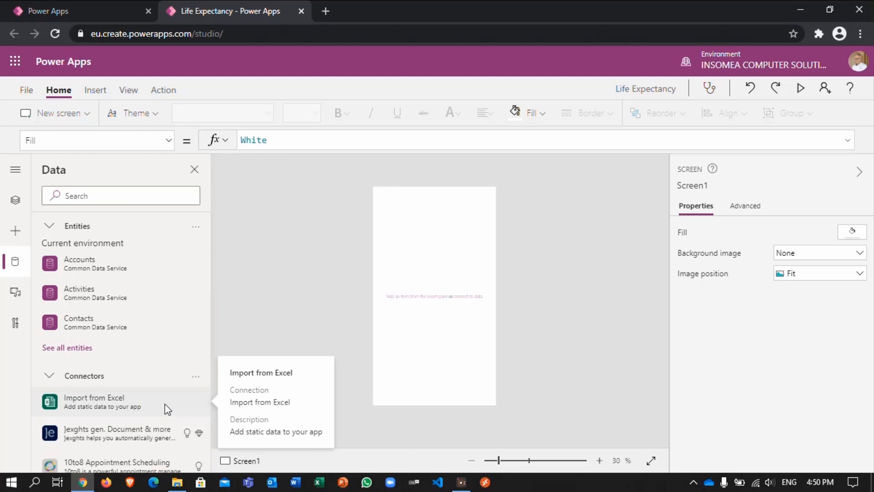
{"action": "left_click", "coordinate": [168, 409]}
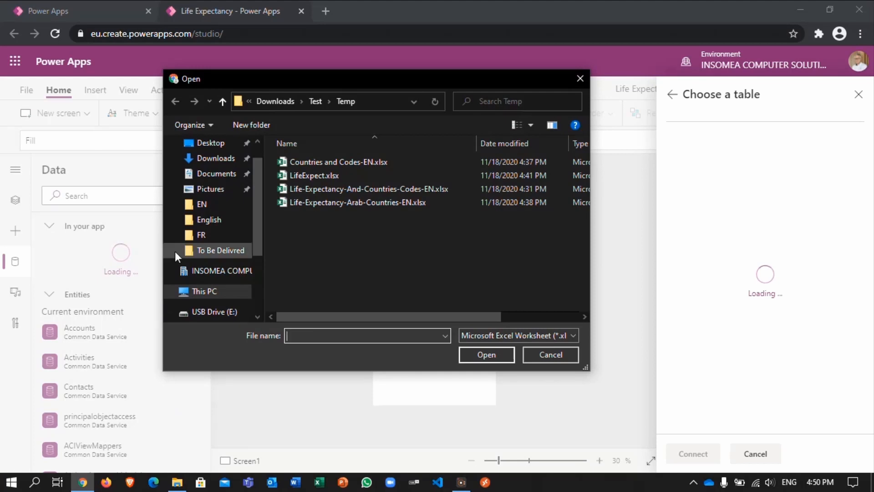
Step: Load Countries and Codes-EN-Transformed-In-Table.xlsx from the Microsoft Power Apps DataSets EN folder and connect its CountriesAndCodes table
{"action": "left_click", "coordinate": [212, 174]}
{"action": "double_click", "coordinate": [296, 162]}
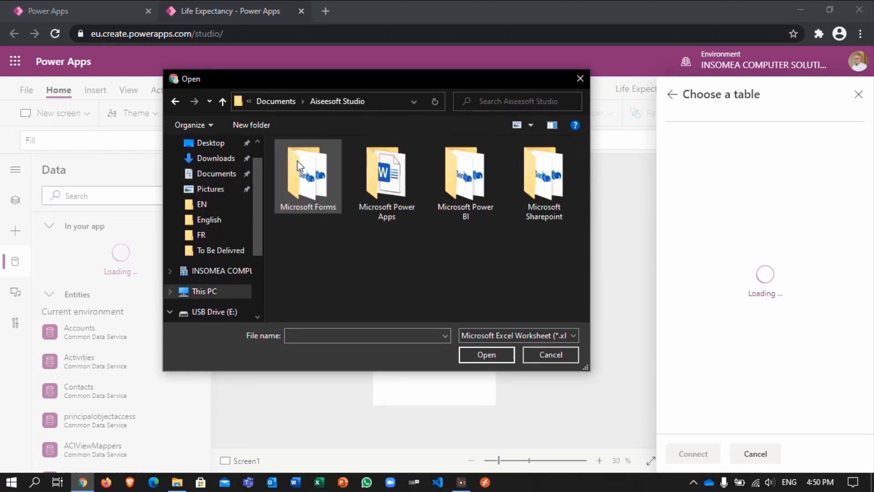
{"action": "double_click", "coordinate": [373, 175]}
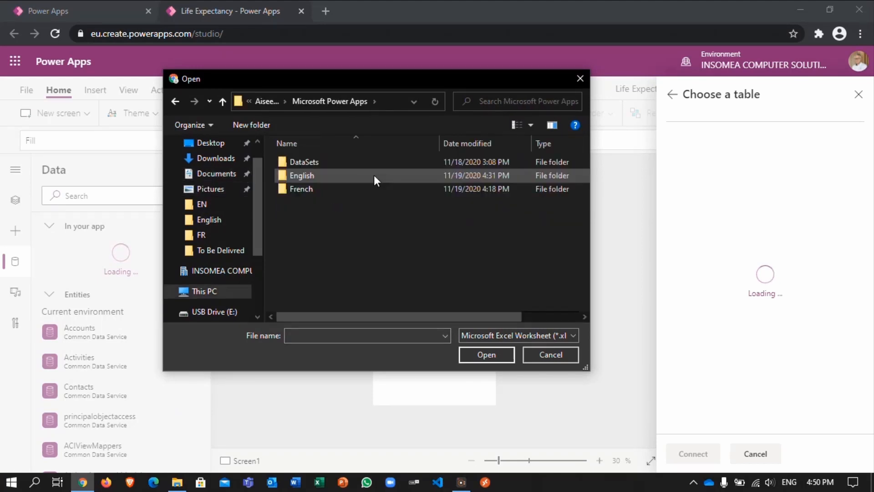
{"action": "double_click", "coordinate": [337, 164]}
{"action": "double_click", "coordinate": [333, 163]}
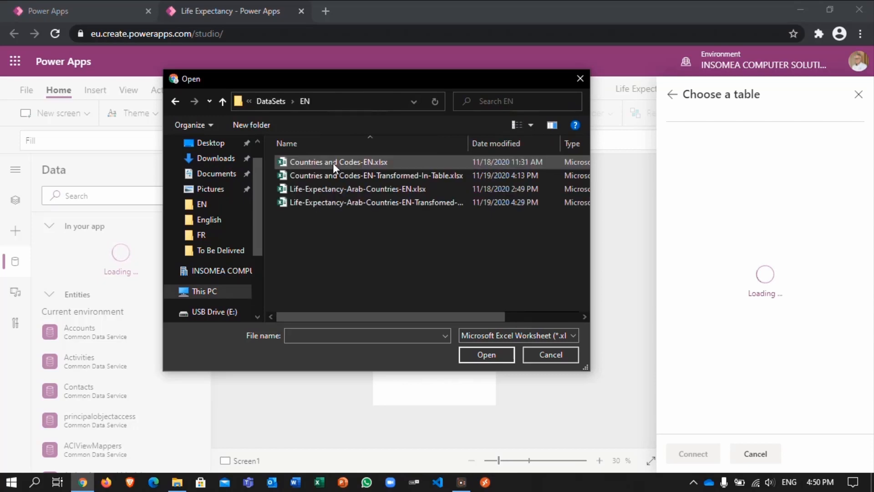
{"action": "left_click", "coordinate": [332, 175]}
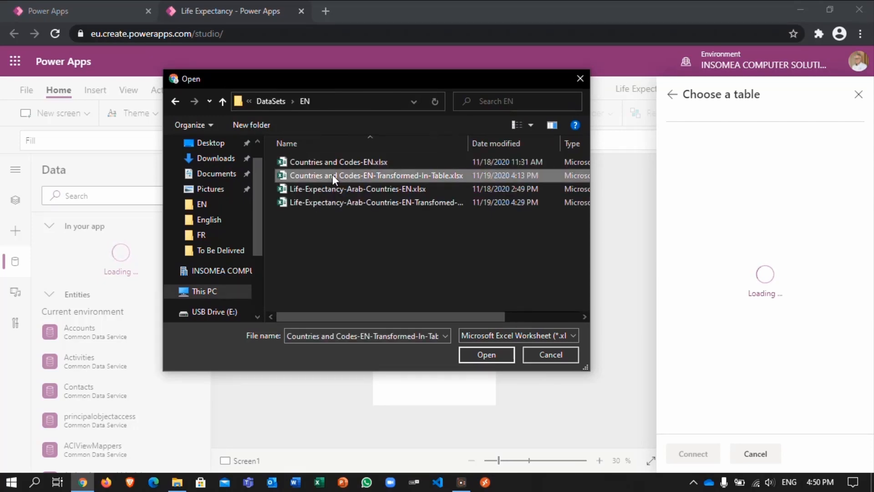
{"action": "left_click", "coordinate": [469, 351]}
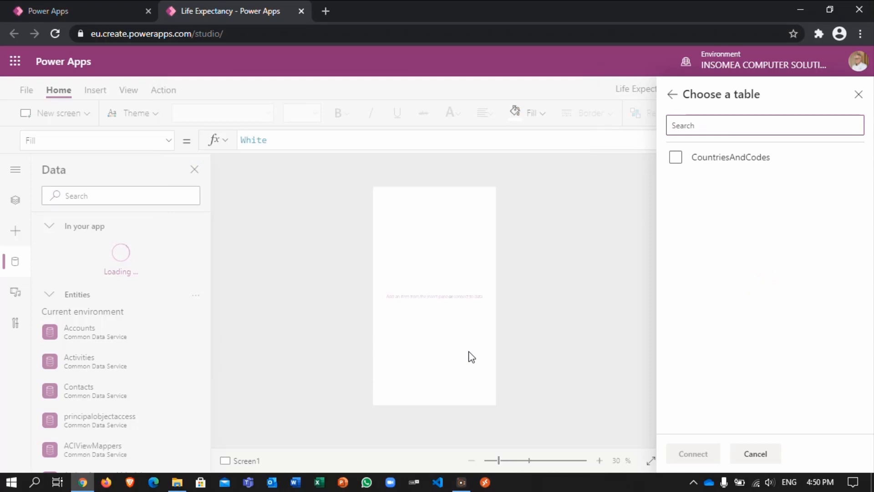
{"action": "left_click", "coordinate": [676, 159]}
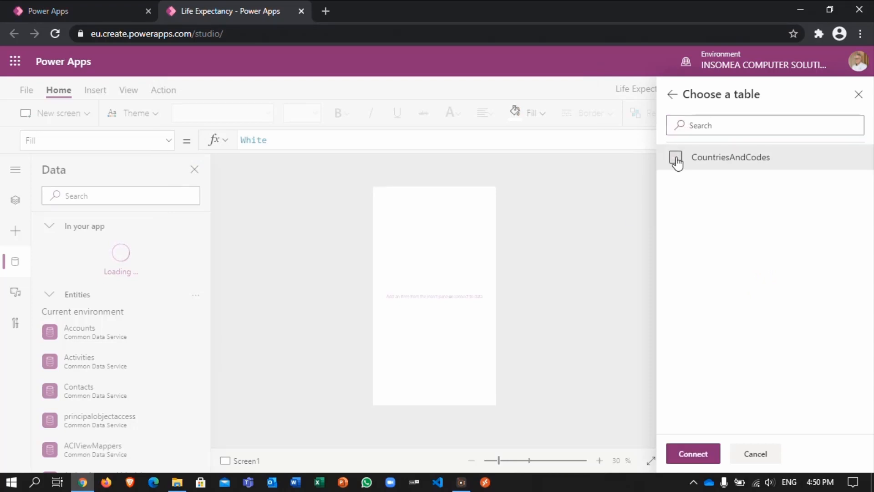
{"action": "left_click", "coordinate": [695, 449]}
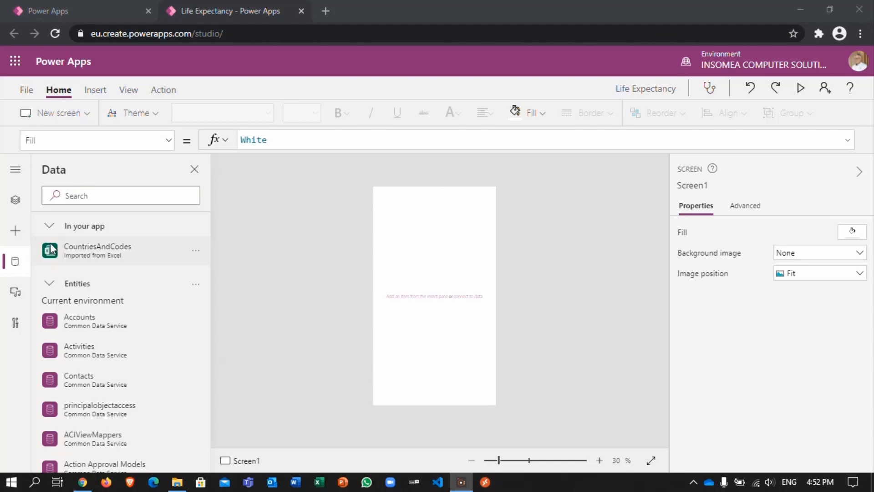
Step: Rename the app's Screen1 as srcMain
{"action": "left_click", "coordinate": [16, 201]}
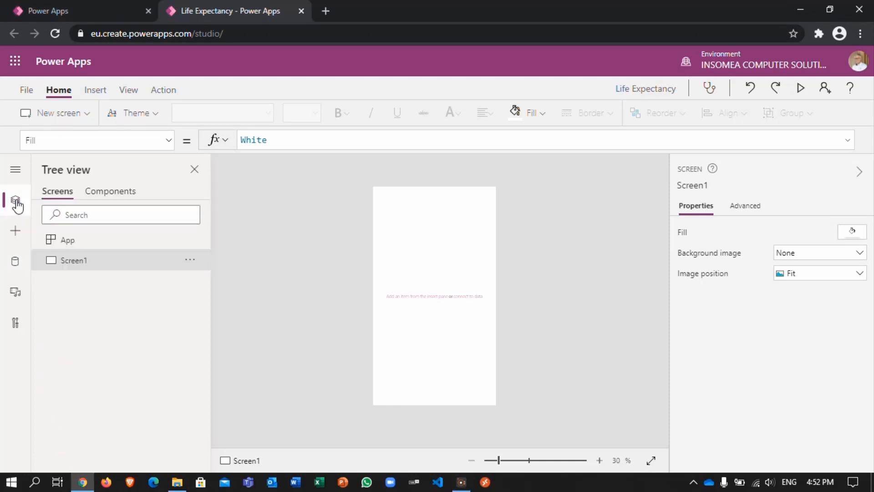
{"action": "double_click", "coordinate": [88, 264]}
{"action": "type", "text": "srcMai"}
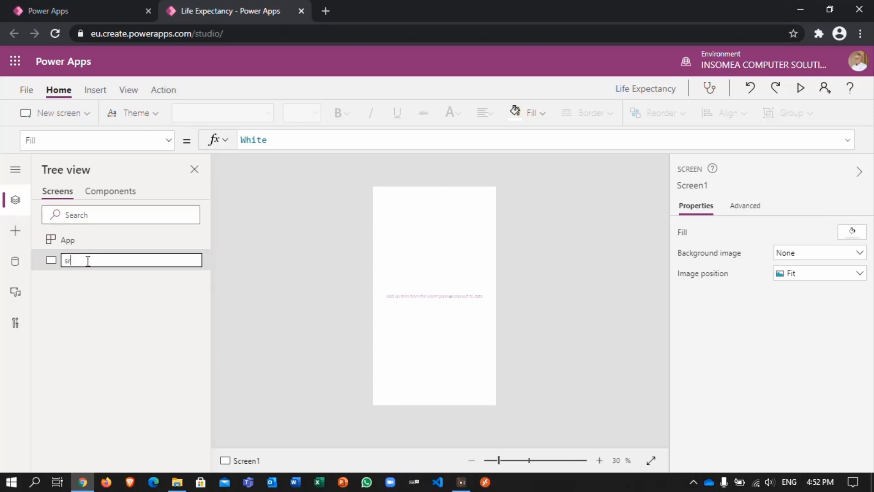
{"action": "type", "text": "n"}
{"action": "key", "text": "Escape"}
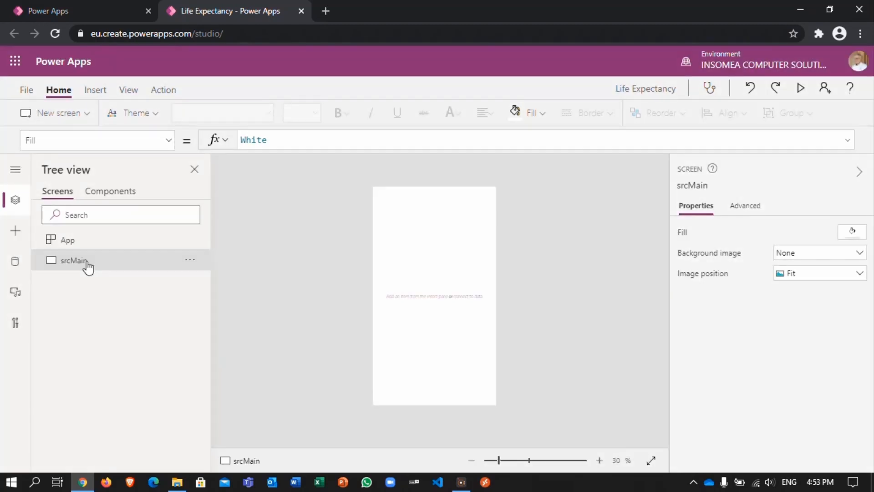
Step: Insert a vertical gallery on the srcMain screen with CountriesAndCodes as its data source
{"action": "left_click", "coordinate": [102, 92]}
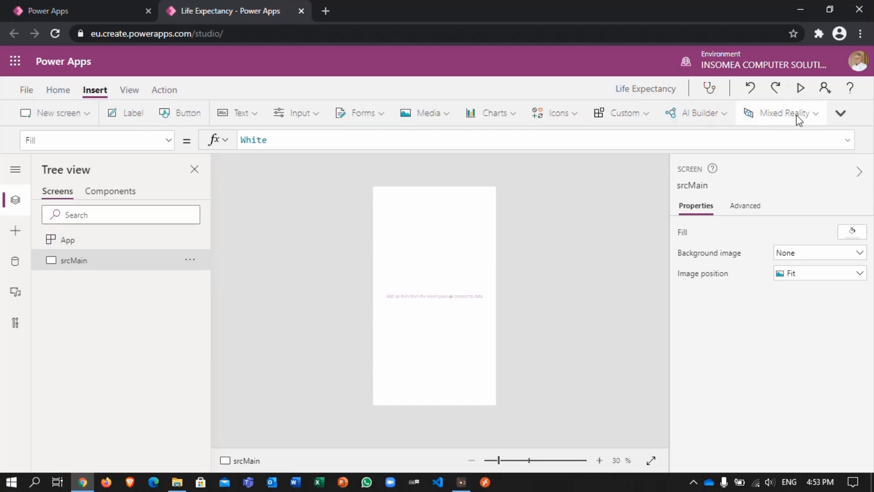
{"action": "left_click", "coordinate": [840, 114]}
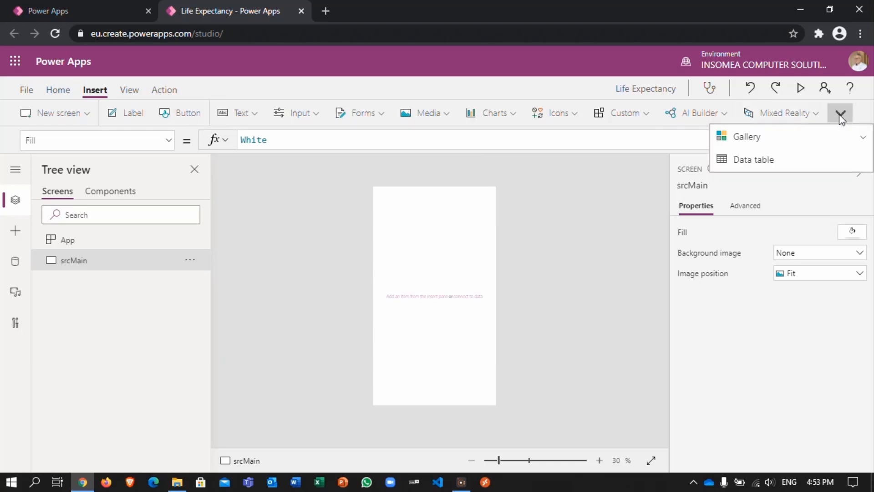
{"action": "left_click", "coordinate": [799, 133]}
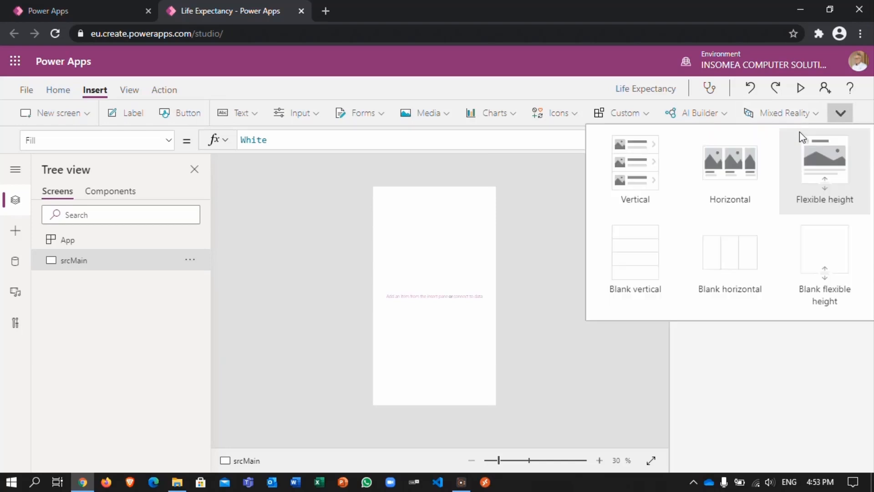
{"action": "left_click", "coordinate": [636, 163]}
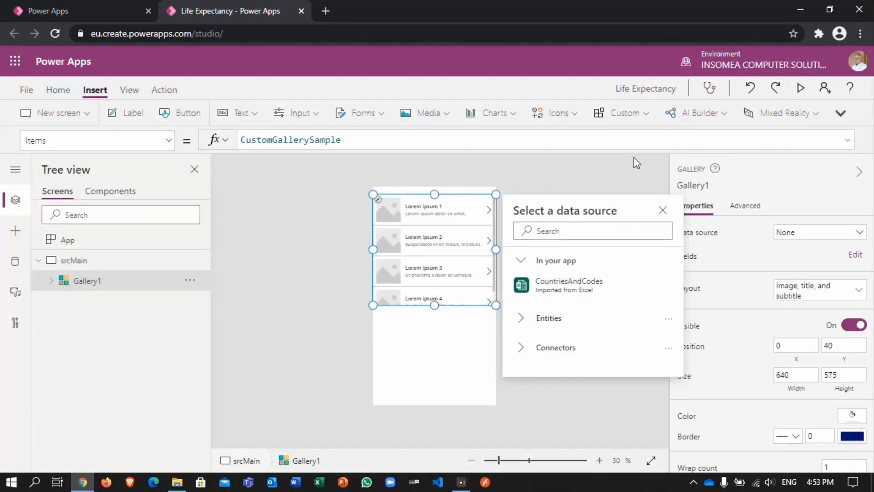
{"action": "left_click", "coordinate": [585, 292]}
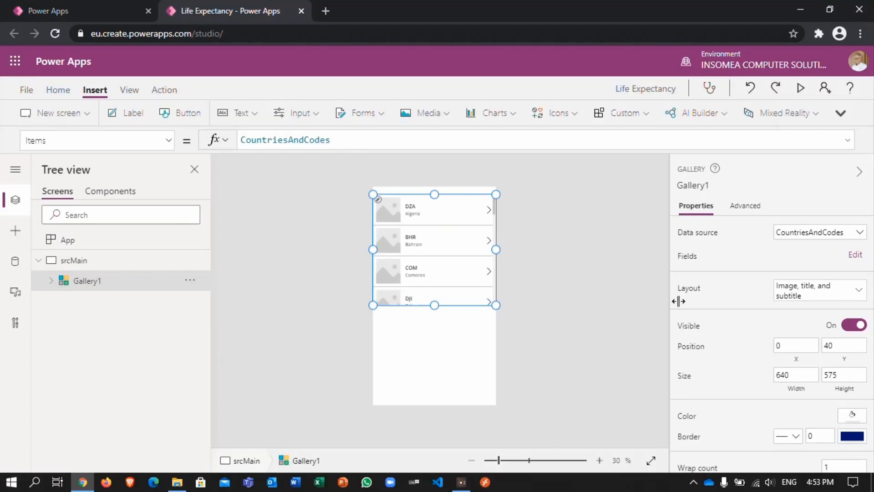
Step: Set the gallery fields so that the title shows Country Name and the subtitle shows Country Code
{"action": "left_click", "coordinate": [856, 255]}
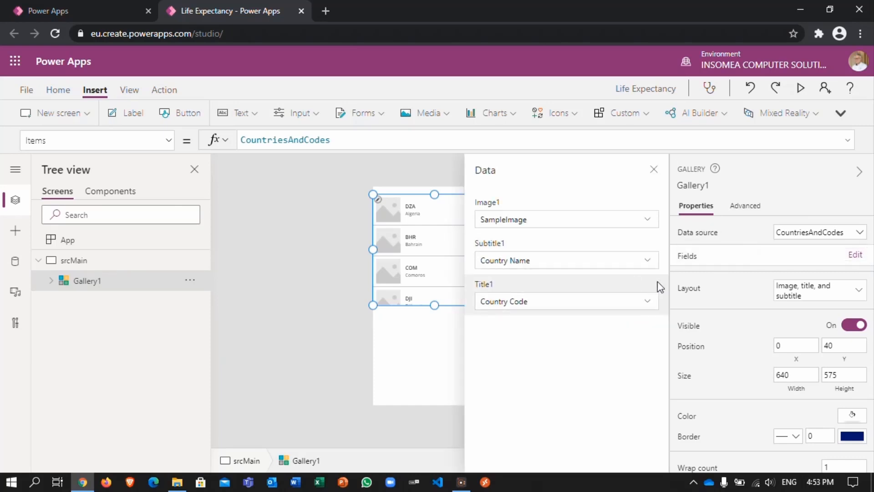
{"action": "left_click", "coordinate": [649, 304]}
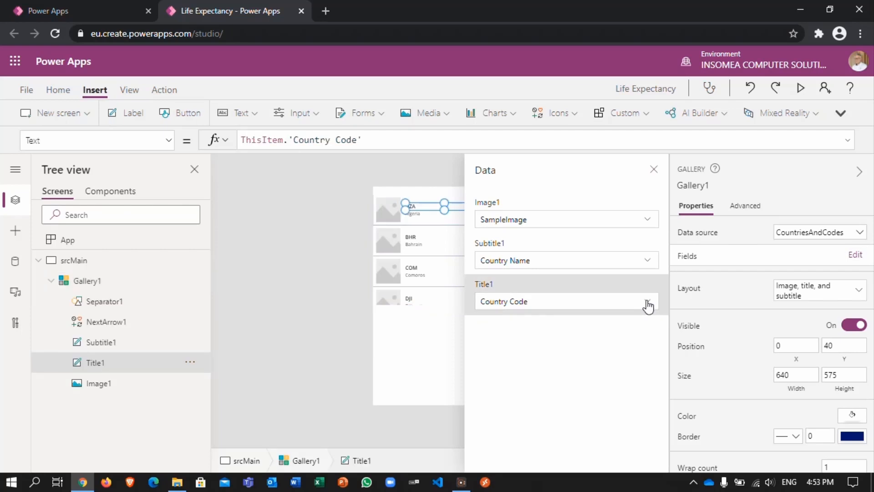
{"action": "left_click", "coordinate": [648, 304]}
{"action": "left_click", "coordinate": [545, 340]}
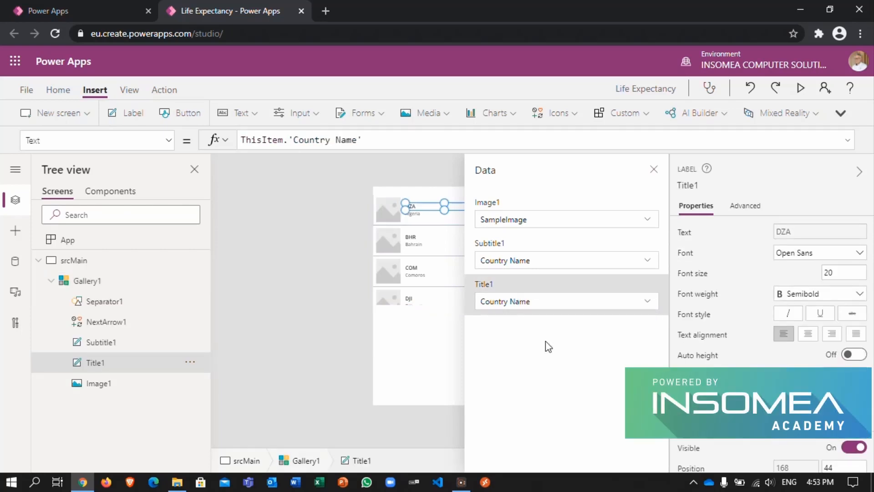
{"action": "left_click", "coordinate": [647, 261]}
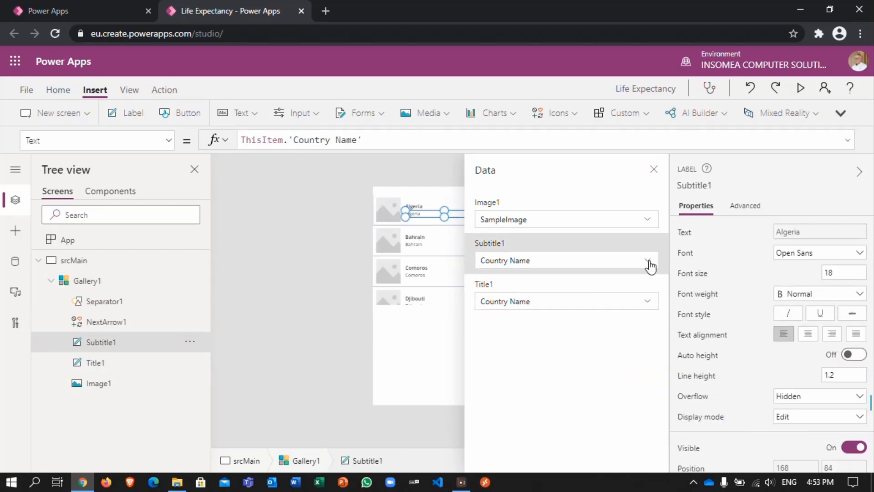
{"action": "left_click", "coordinate": [648, 261]}
{"action": "left_click", "coordinate": [599, 278]}
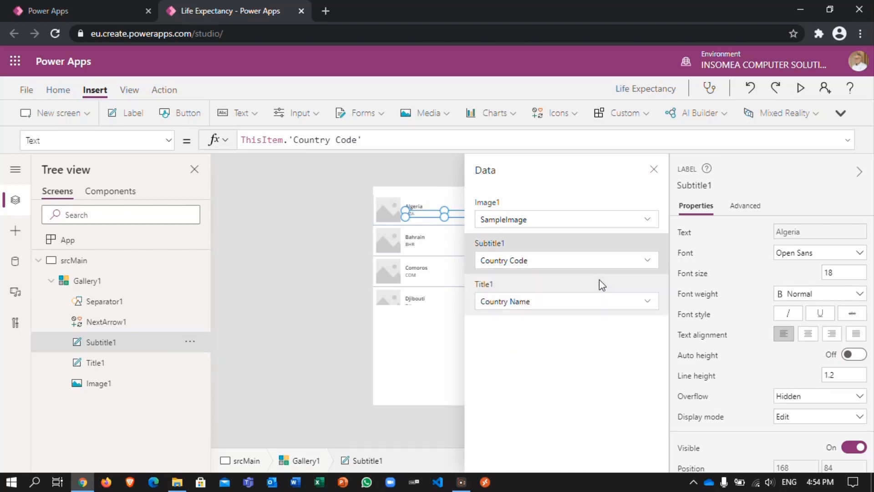
{"action": "left_click", "coordinate": [654, 171]}
Step: Stretch the gallery down to the lower edge of the phone screen, to a height of about 1096
{"action": "left_click", "coordinate": [438, 303]}
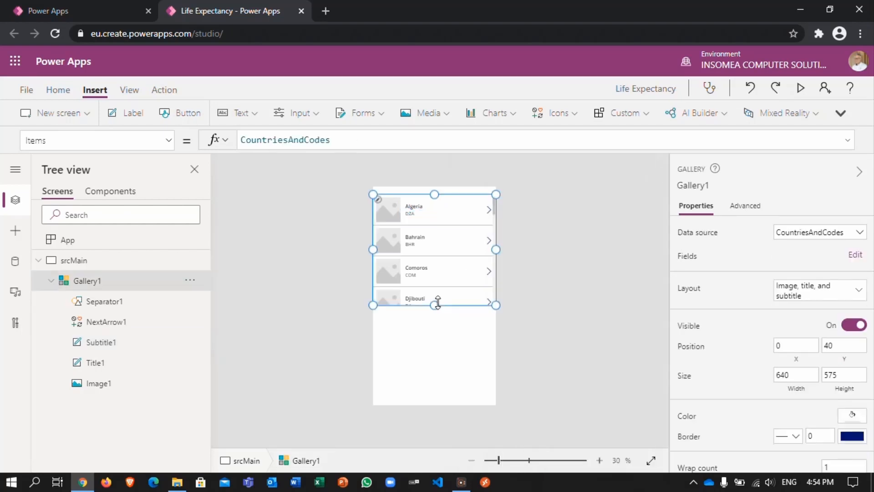
{"action": "left_click_drag", "start_coordinate": [436, 304], "coordinate": [427, 407]}
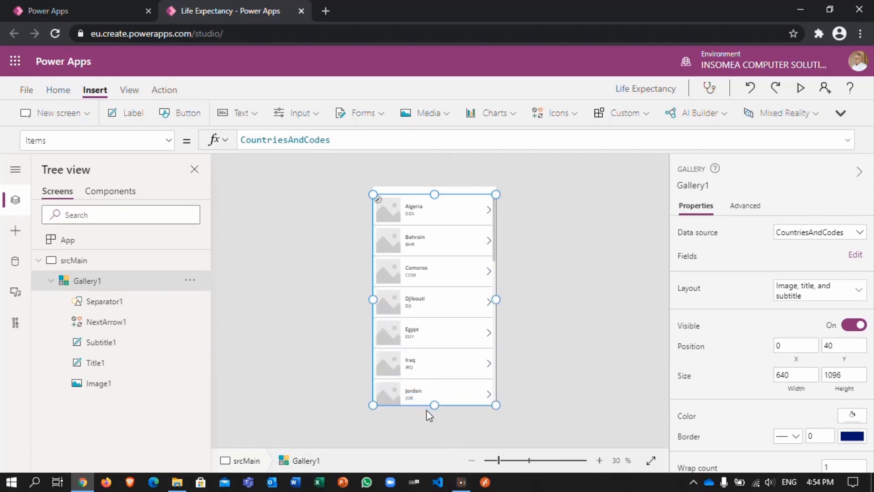
Step: Lower the gallery's upper edge to Y 94 to leave header space, and rename the gallery as galCountriesAndCodes
{"action": "left_click_drag", "start_coordinate": [435, 195], "coordinate": [434, 205]}
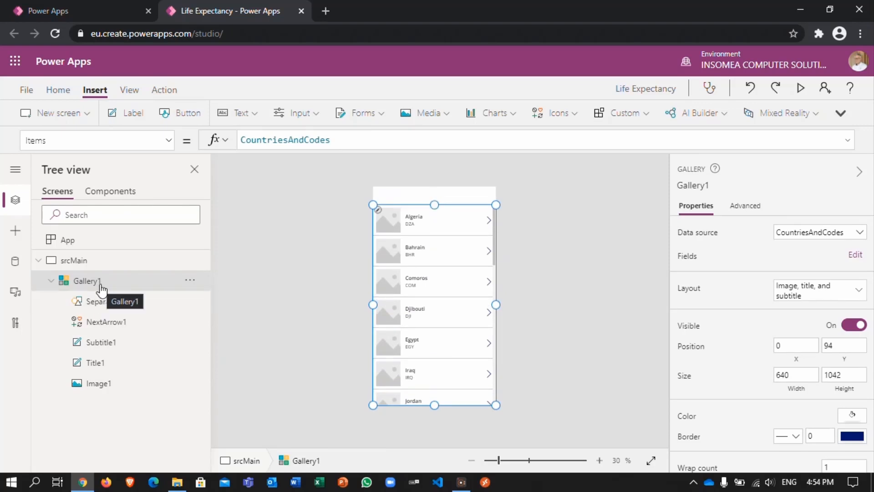
{"action": "double_click", "coordinate": [101, 283]}
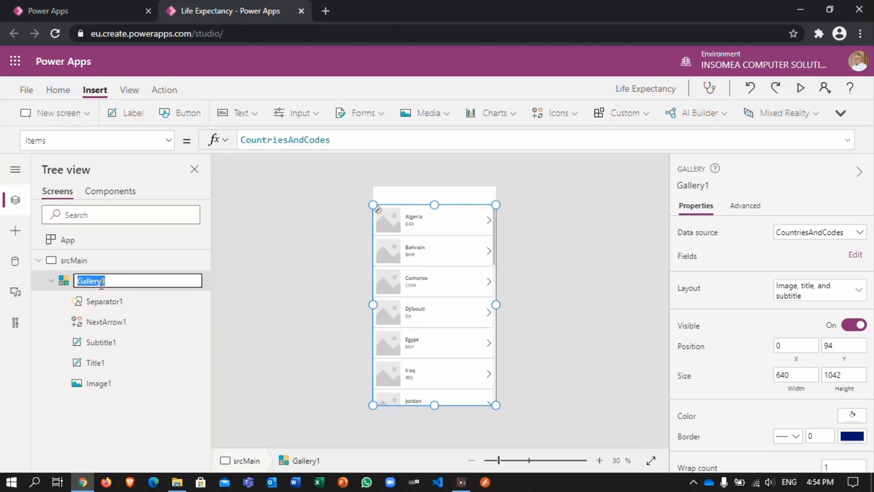
{"action": "type", "text": "galCountriesAndCodes"}
{"action": "key", "text": "Return"}
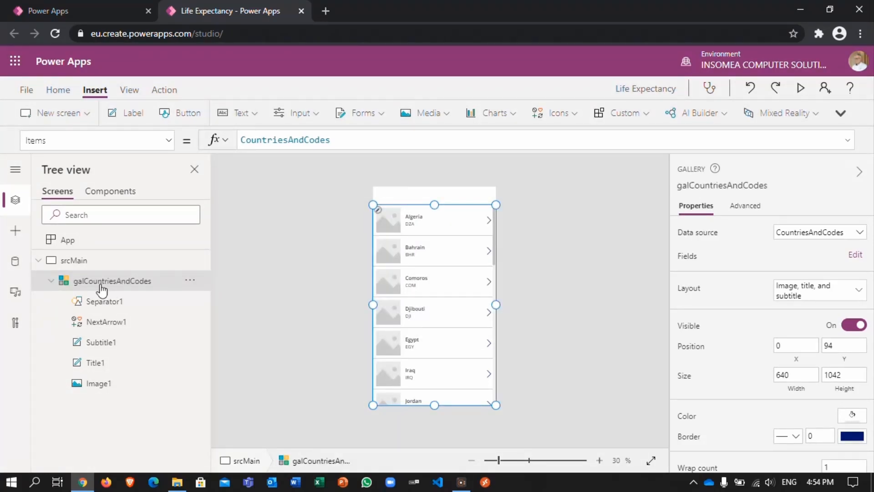
Step: Insert a label on srcMain and stretch it across the full screen width in the space above the gallery
{"action": "left_click", "coordinate": [122, 119]}
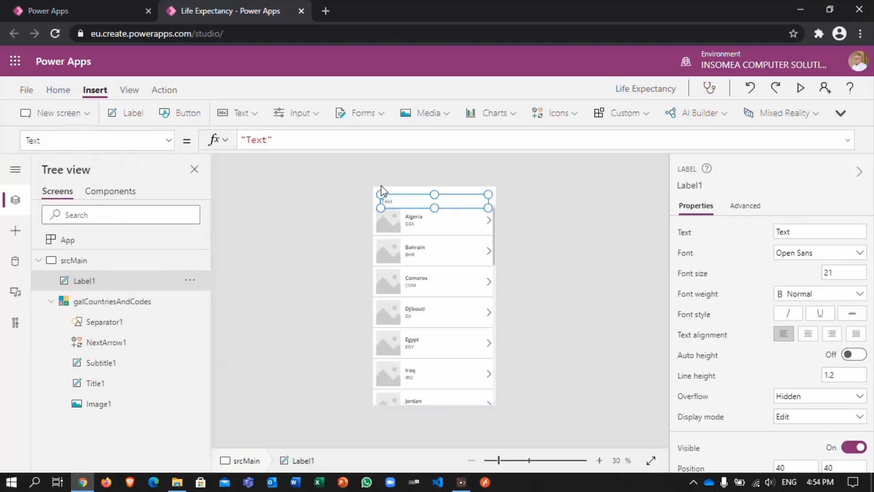
{"action": "left_click_drag", "start_coordinate": [380, 194], "coordinate": [373, 187]}
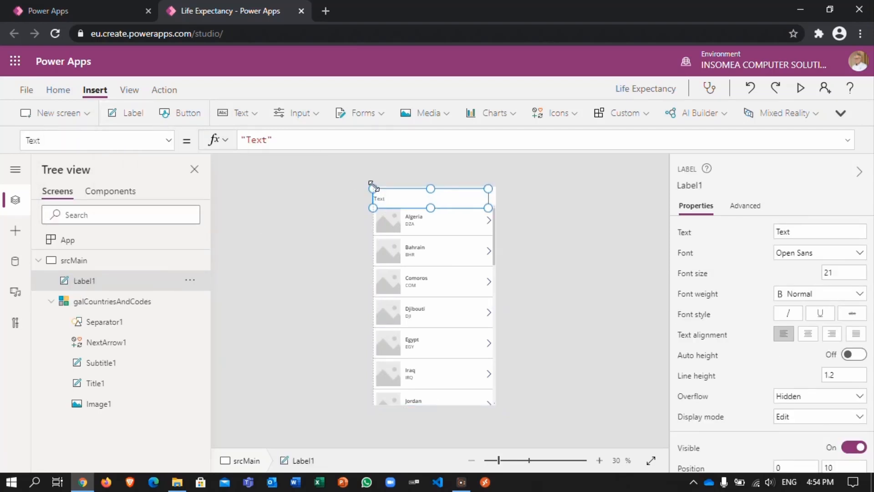
{"action": "left_click_drag", "start_coordinate": [488, 207], "coordinate": [496, 207]}
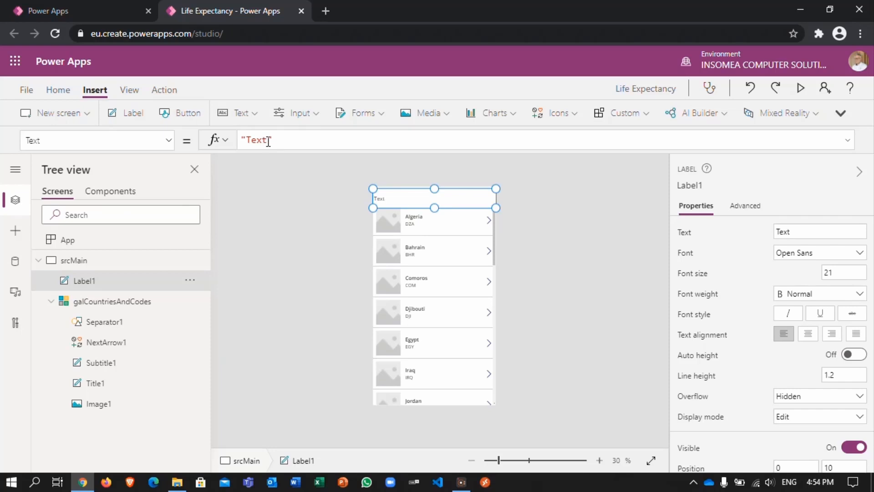
Step: Set the header label's text to "Life Expectancy App"
{"action": "left_click_drag", "start_coordinate": [267, 139], "coordinate": [247, 137]}
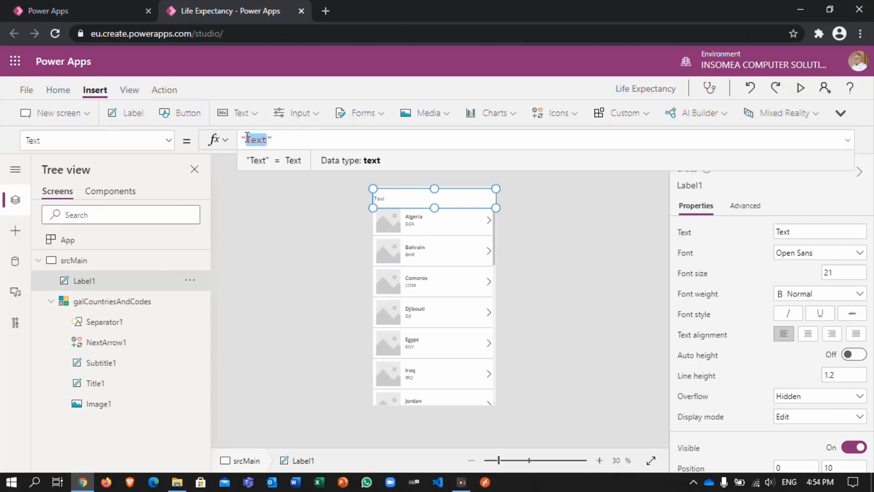
{"action": "type", "text": "Life Expectancy A"}
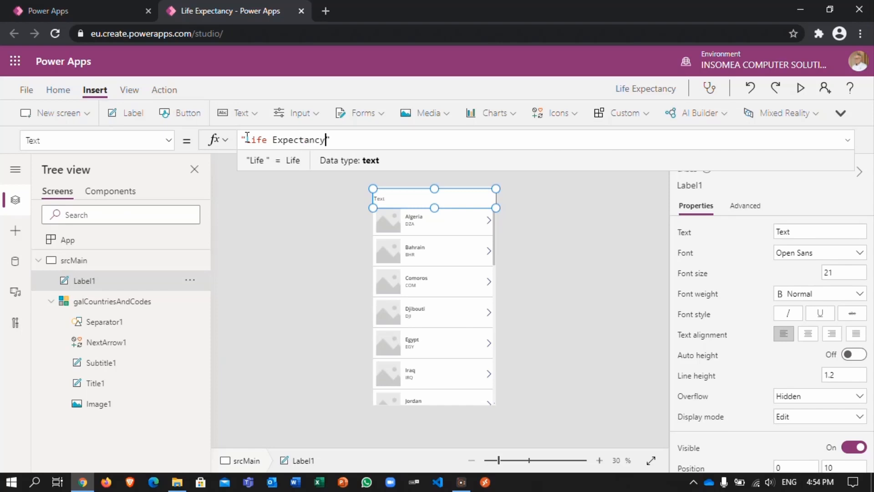
{"action": "type", "text": "pp"}
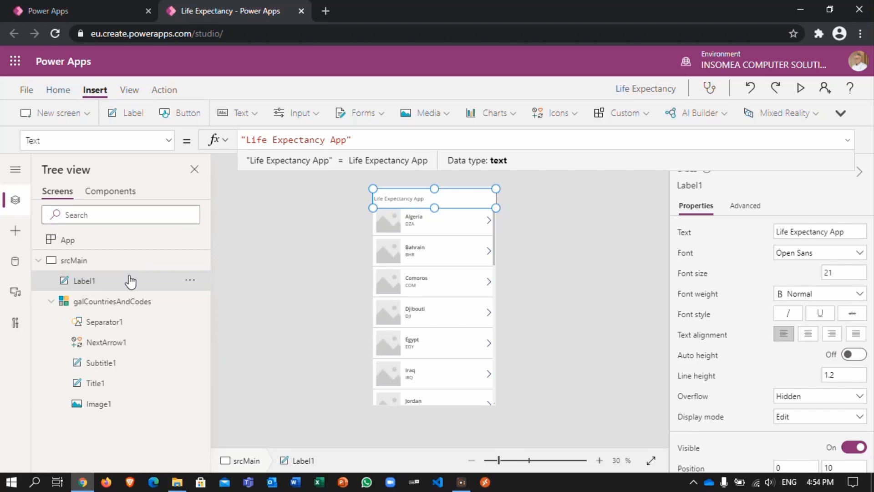
Step: Give the header label a blue fill of RGBA(56, 96, 178, 1) and white text
{"action": "left_click", "coordinate": [58, 94]}
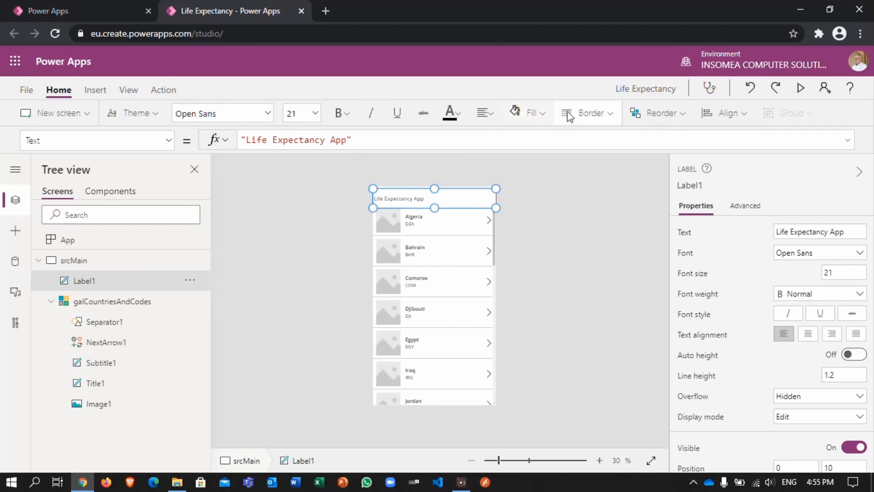
{"action": "left_click", "coordinate": [544, 114]}
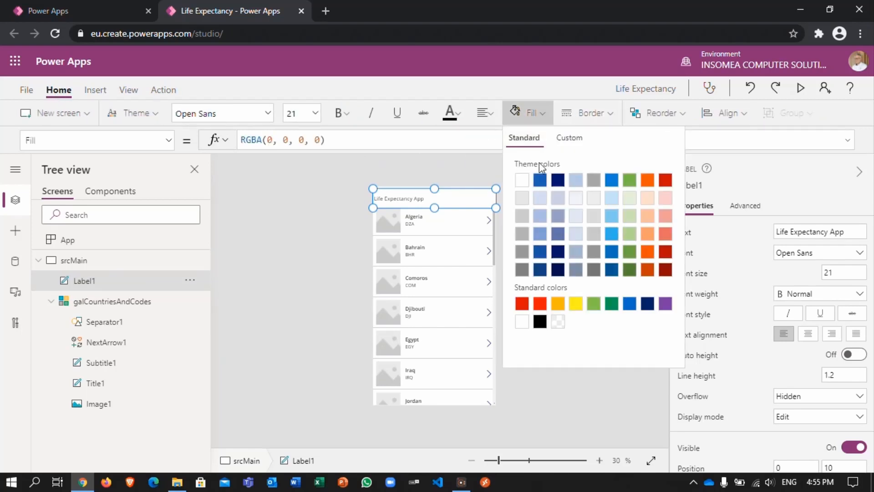
{"action": "left_click", "coordinate": [540, 180]}
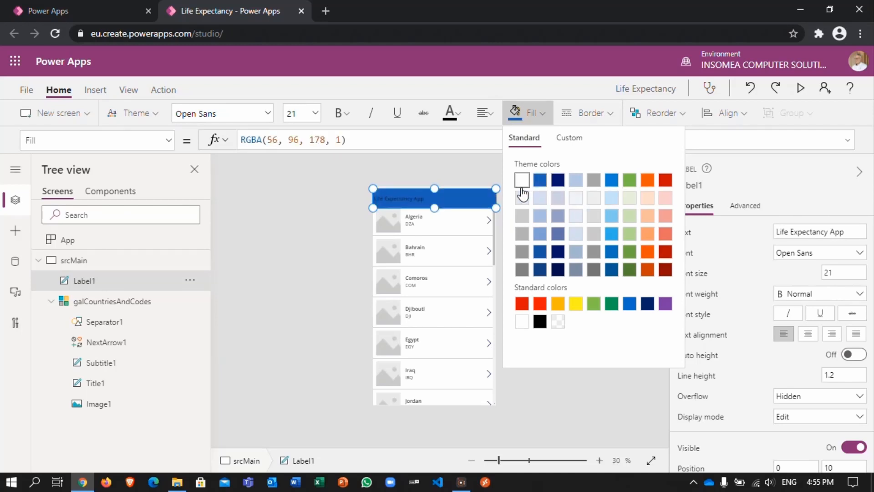
{"action": "left_click", "coordinate": [459, 111]}
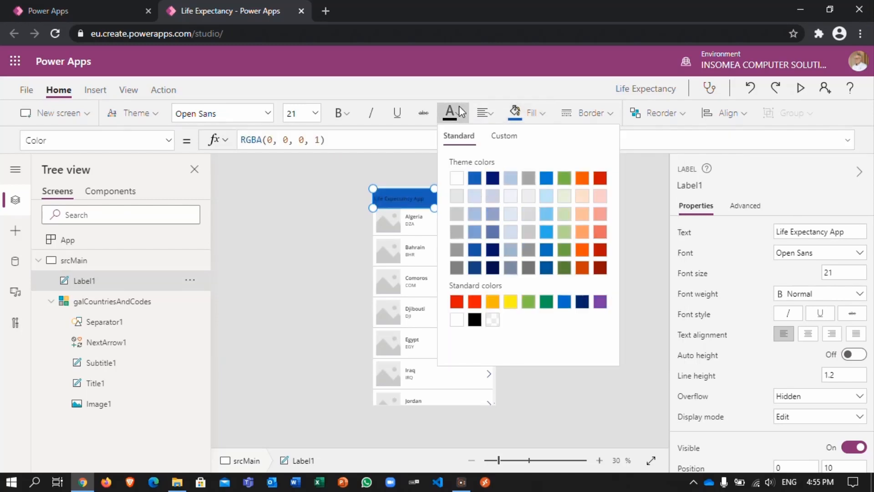
{"action": "left_click", "coordinate": [457, 178]}
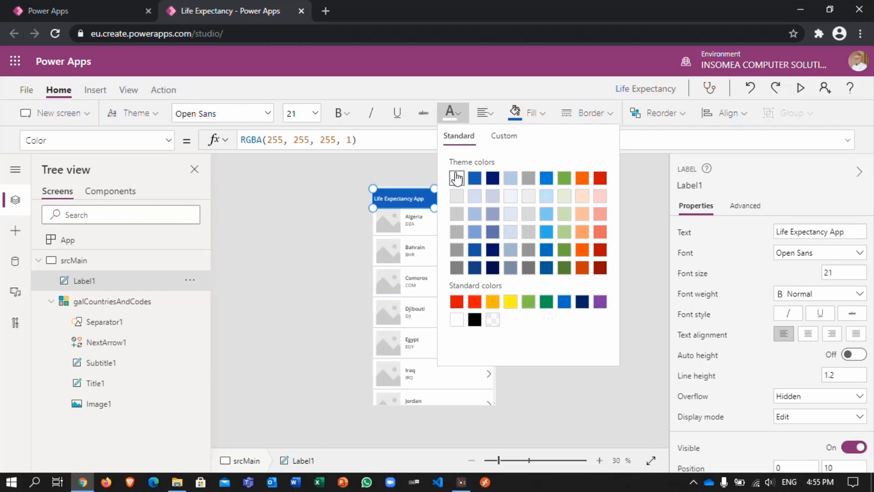
Step: Center the header label's text and set its font size to 32
{"action": "left_click", "coordinate": [486, 114]}
{"action": "left_click", "coordinate": [493, 161]}
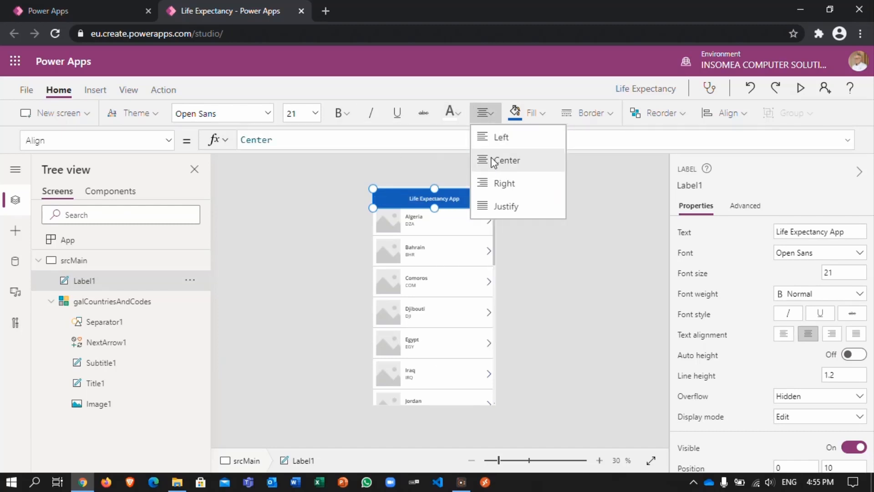
{"action": "key", "text": "Escape"}
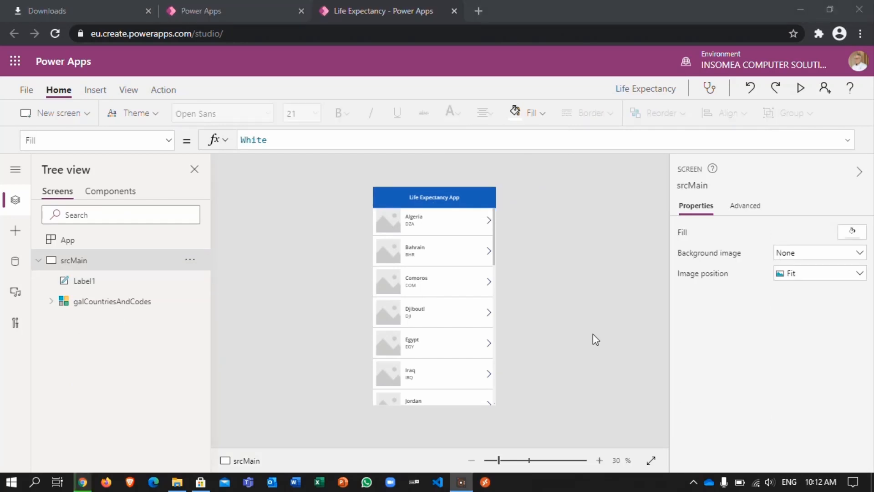
{"action": "left_click", "coordinate": [337, 172]}
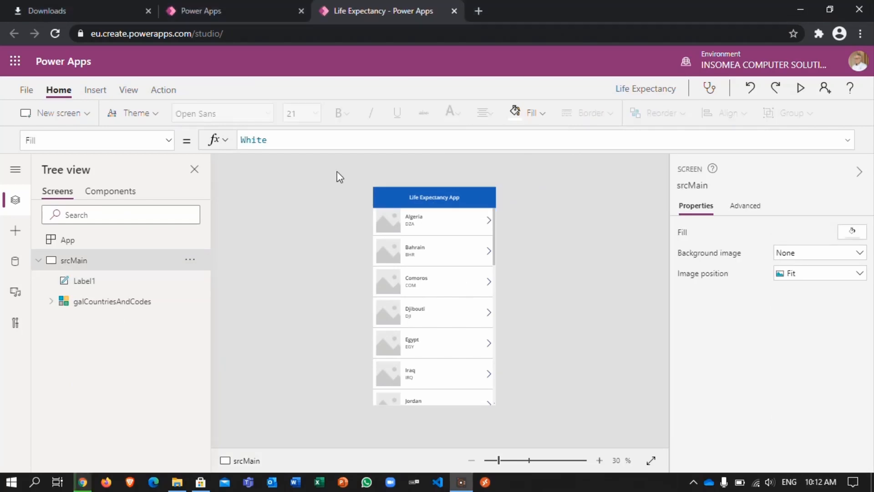
{"action": "left_click", "coordinate": [415, 197]}
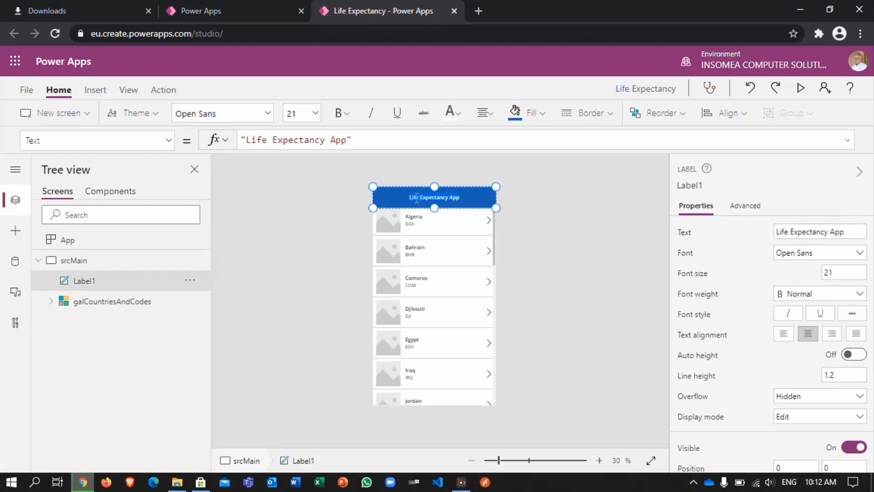
{"action": "left_click", "coordinate": [314, 113]}
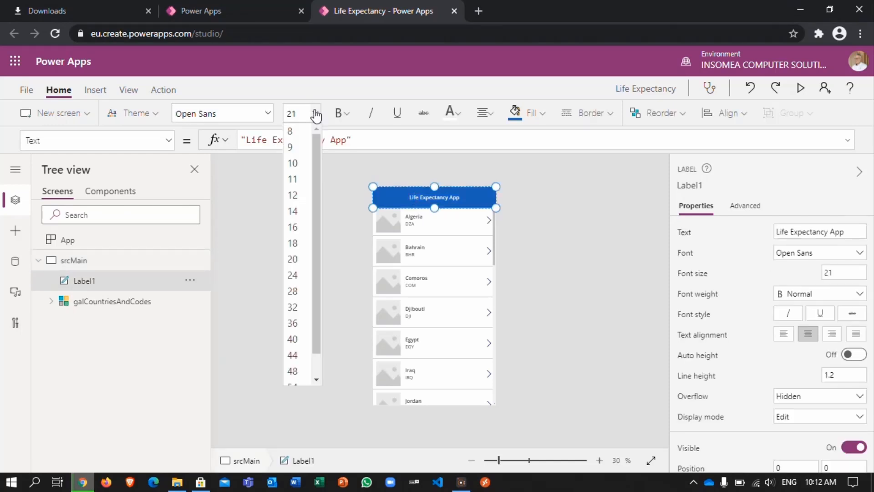
{"action": "left_click", "coordinate": [295, 308]}
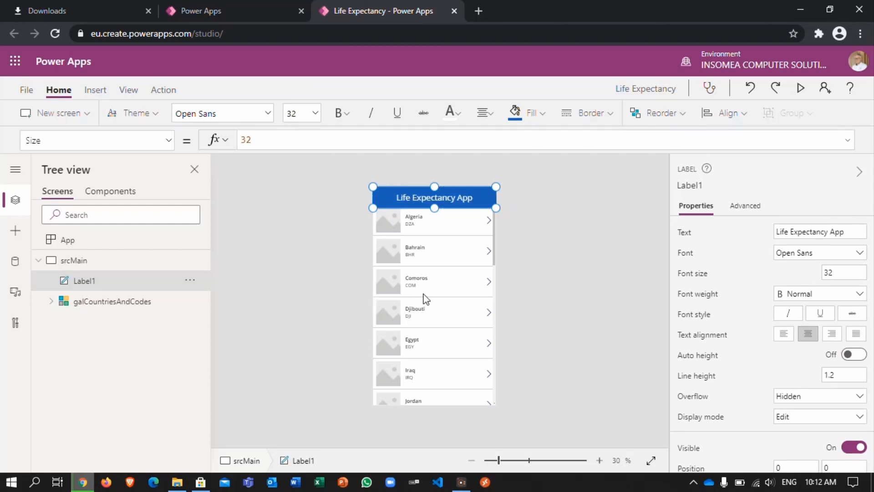
Step: Change the layout of the galCountriesAndCodes gallery to Title and subtitle
{"action": "left_click", "coordinate": [401, 296]}
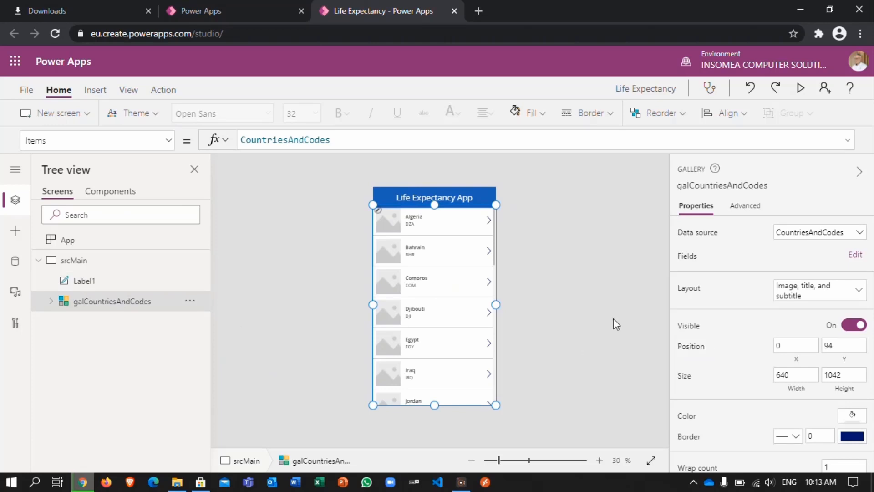
{"action": "left_click", "coordinate": [860, 294]}
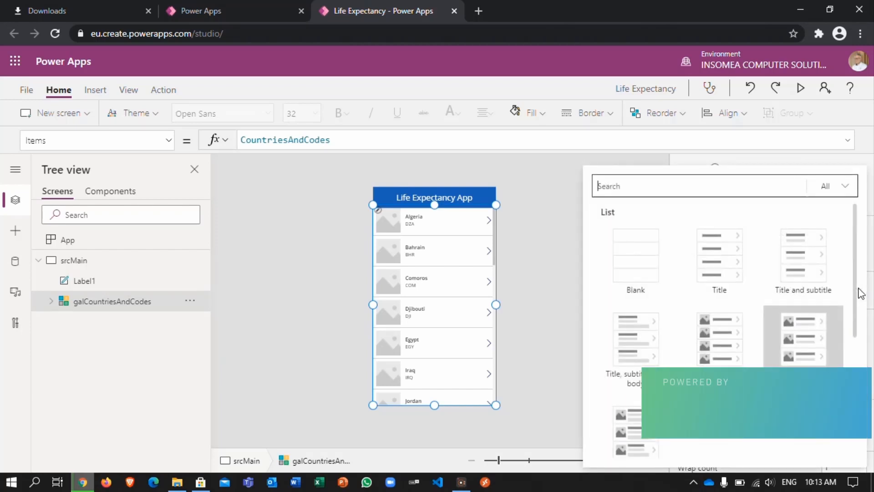
{"action": "left_click", "coordinate": [805, 258]}
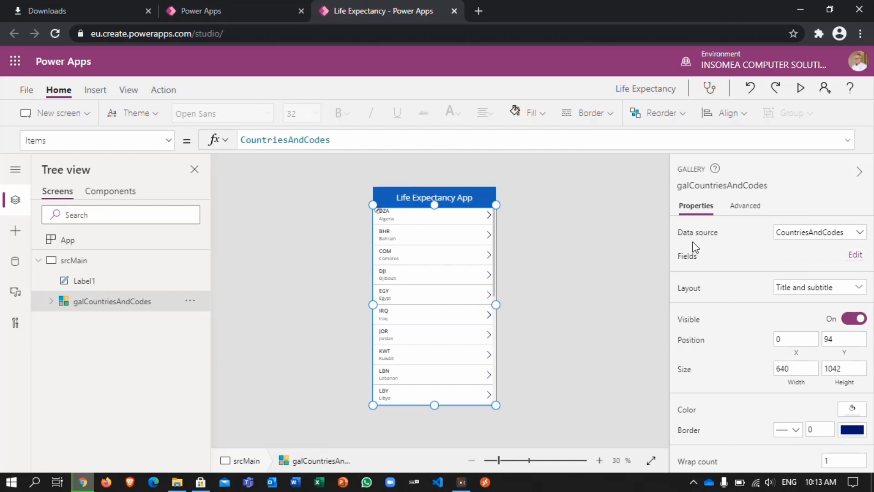
Step: Preview the app, scroll through the country list in both directions, and close the preview
{"action": "left_click", "coordinate": [800, 88]}
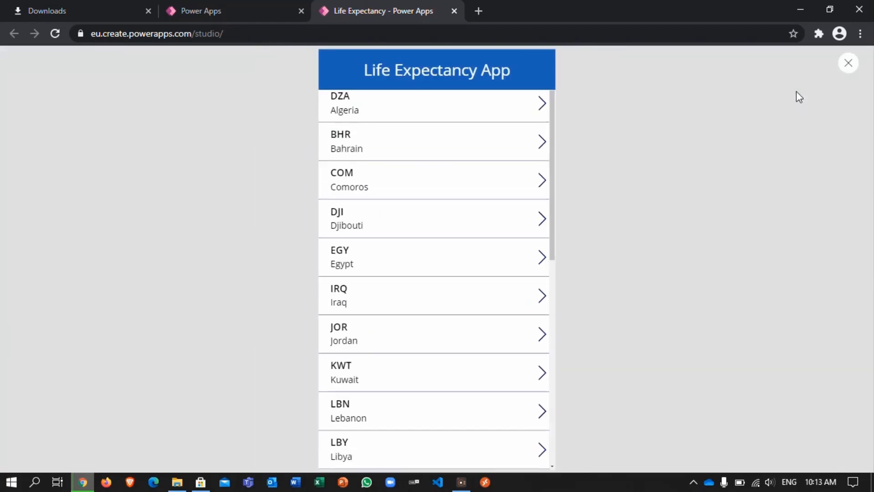
{"action": "scroll", "coordinate": [522, 329], "scroll_direction": "down", "scroll_amount": 3}
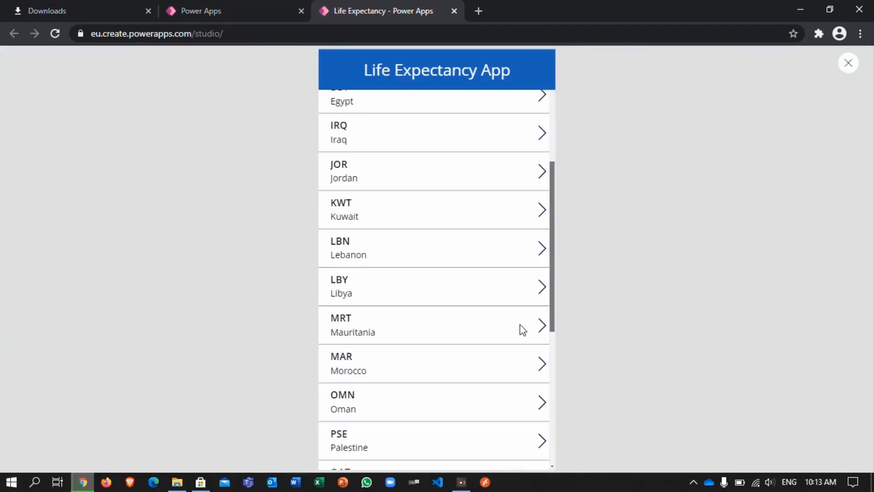
{"action": "scroll", "coordinate": [522, 330], "scroll_direction": "down", "scroll_amount": 5}
{"action": "scroll", "coordinate": [509, 340], "scroll_direction": "up", "scroll_amount": 10}
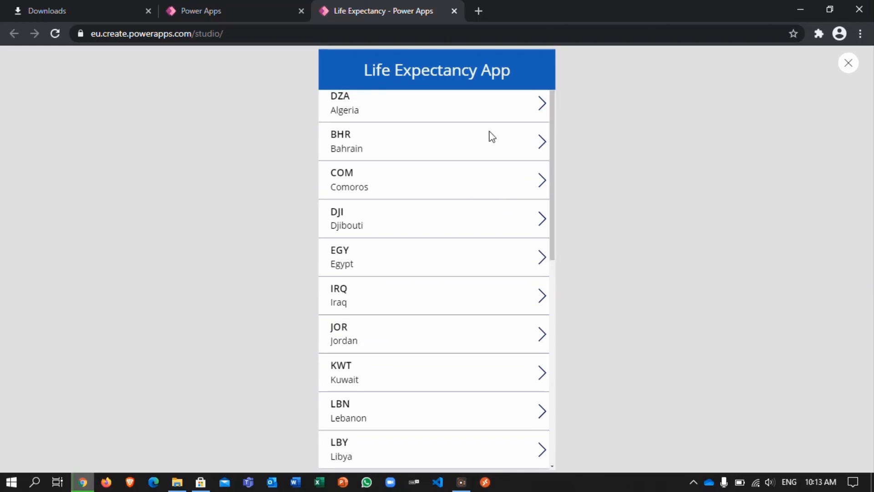
{"action": "left_click", "coordinate": [544, 116]}
{"action": "left_click", "coordinate": [849, 68]}
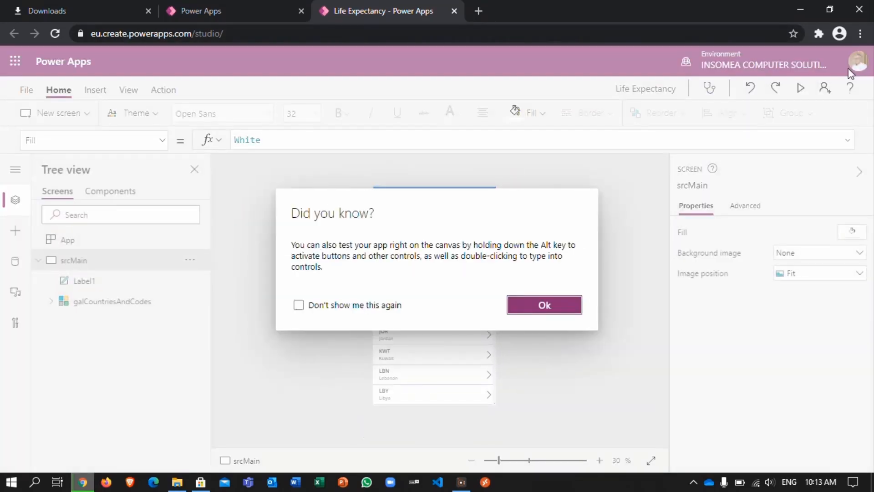
Step: Dismiss the canvas testing tip permanently and test scrolling the country gallery directly on the canvas
{"action": "left_click", "coordinate": [357, 310]}
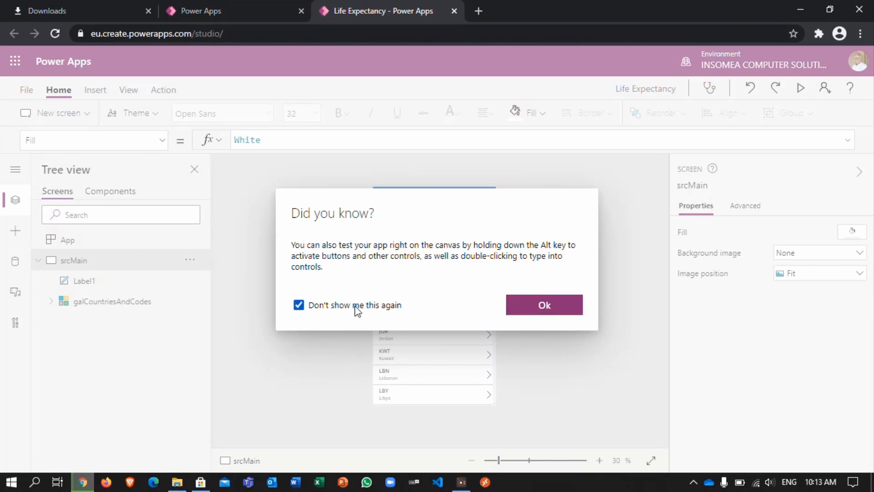
{"action": "left_click", "coordinate": [515, 312]}
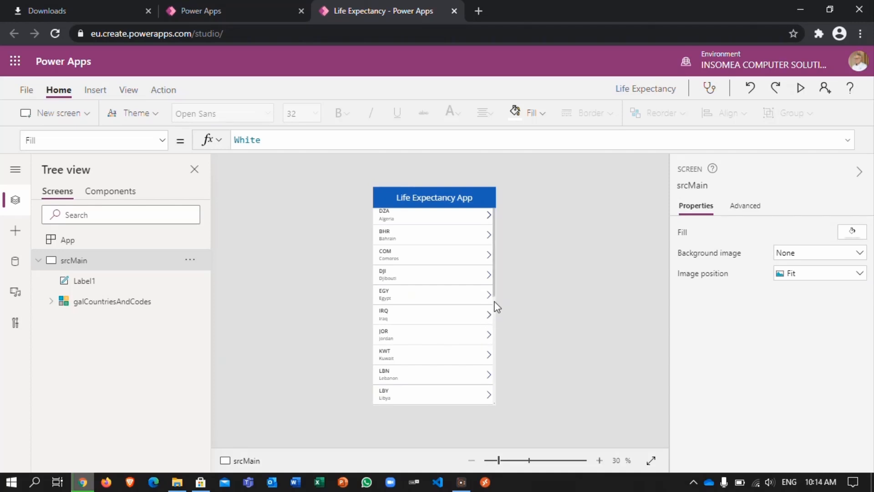
{"action": "mouse_move", "coordinate": [495, 290]}
{"action": "left_mouse_down"}
{"action": "mouse_move", "coordinate": [487, 391]}
{"action": "mouse_move", "coordinate": [474, 267]}
{"action": "mouse_move", "coordinate": [487, 397]}
{"action": "mouse_move", "coordinate": [495, 284]}
{"action": "left_mouse_up"}
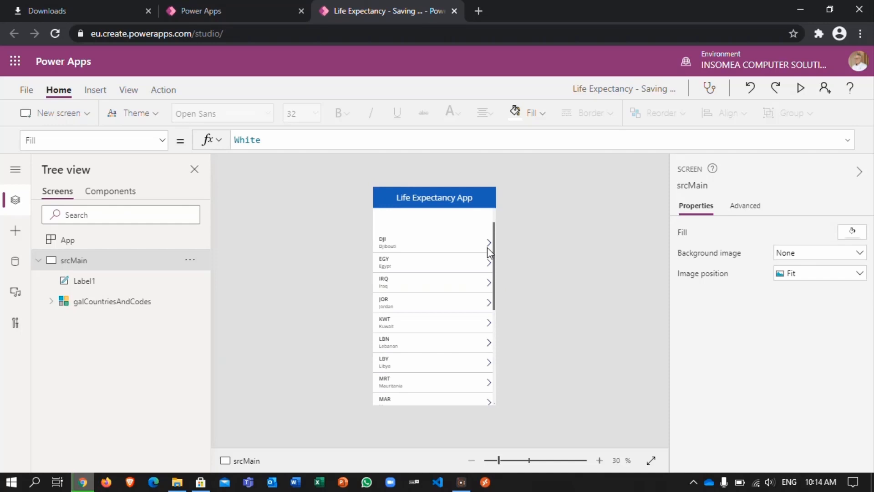
{"action": "left_click_drag", "start_coordinate": [487, 247], "coordinate": [488, 248]}
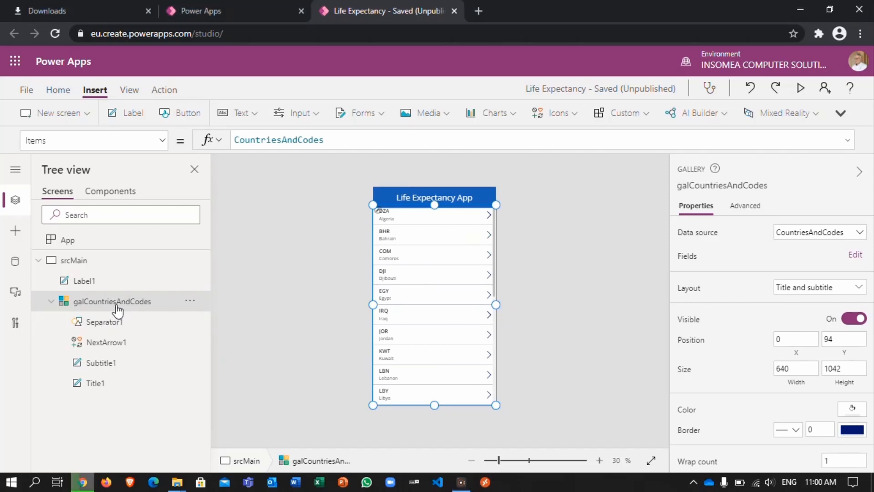
Step: Edit the gallery fields so that Title1 shows Country Name and Subtitle1 shows Country Code
{"action": "left_click", "coordinate": [855, 255]}
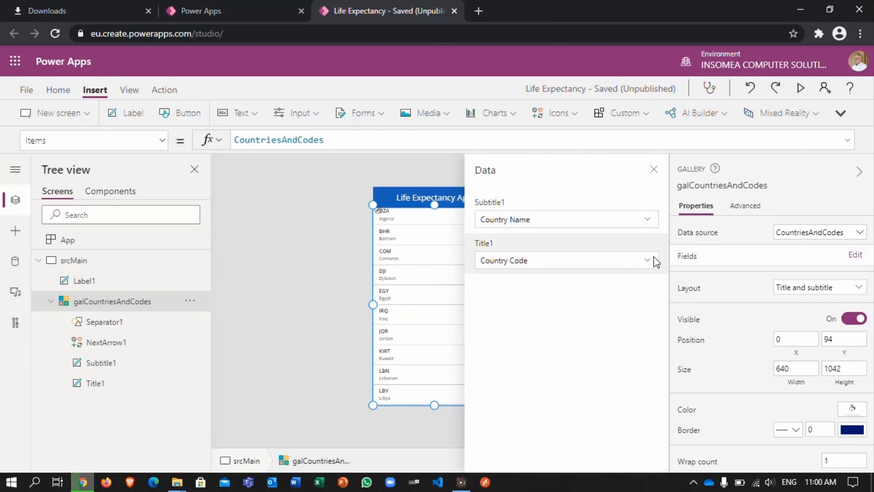
{"action": "left_click", "coordinate": [647, 260]}
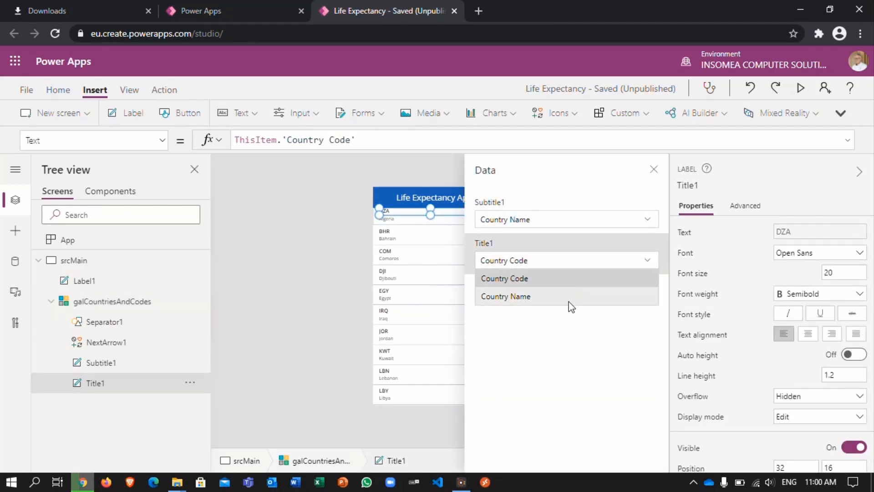
{"action": "left_click", "coordinate": [569, 298]}
{"action": "left_click", "coordinate": [650, 219]}
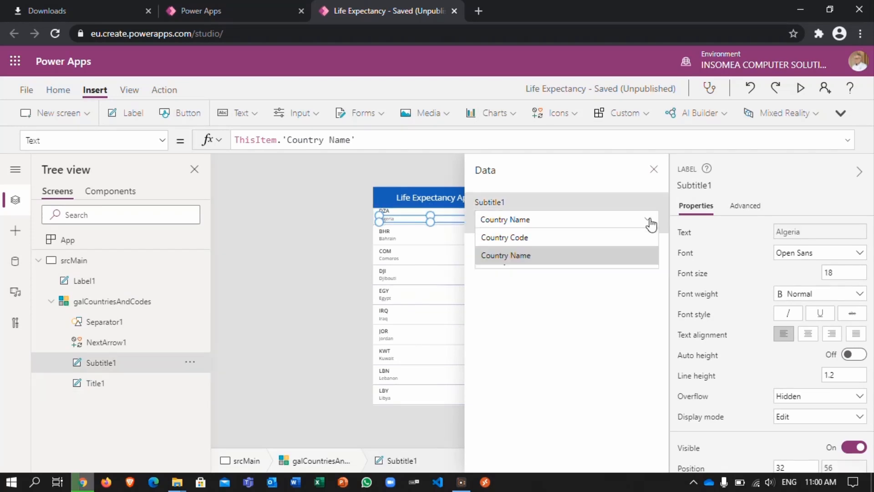
{"action": "left_click", "coordinate": [562, 238]}
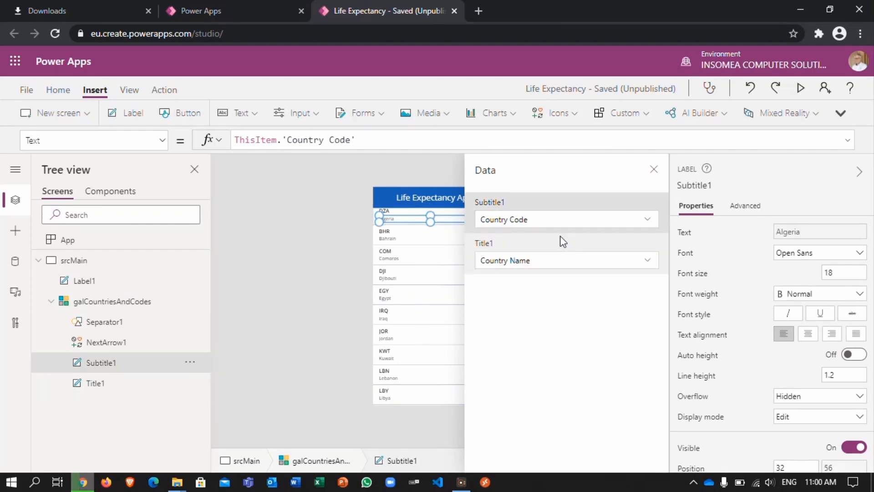
Step: Close the gallery's field settings and add a new blank screen to the app
{"action": "left_click", "coordinate": [653, 170]}
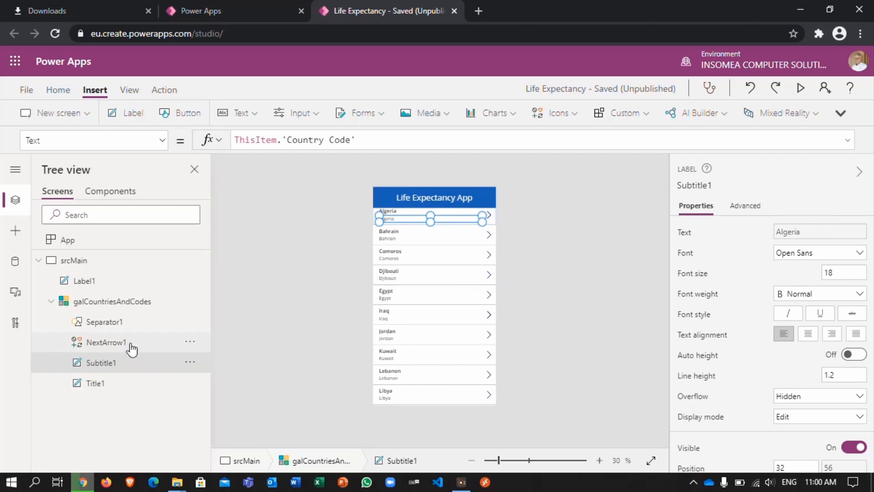
{"action": "left_click", "coordinate": [87, 119]}
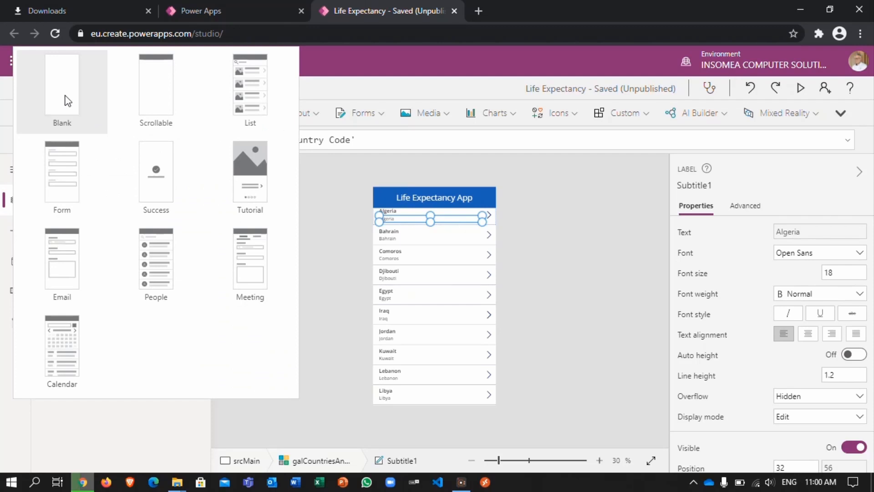
{"action": "left_click", "coordinate": [67, 100]}
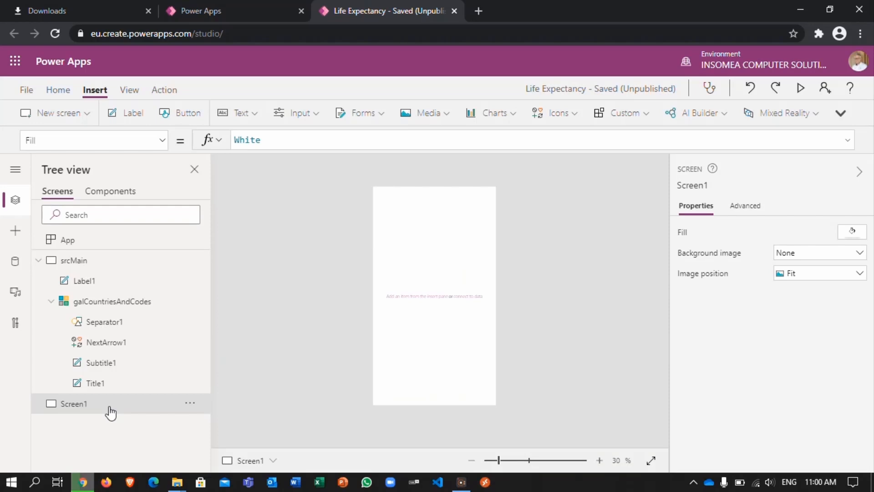
Step: Rename the new blank screen srcLifeExpectany
{"action": "double_click", "coordinate": [110, 407]}
{"action": "type", "text": "src"}
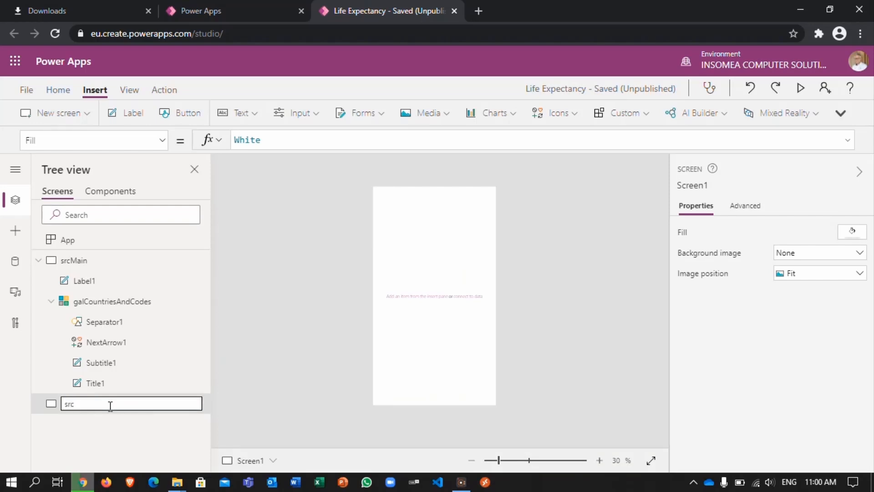
{"action": "type", "text": "LifeExtanc"}
{"action": "key", "text": "BackSpace"}
{"action": "key", "text": "BackSpace"}
{"action": "type", "text": "pectancy"}
{"action": "key", "text": "Return"}
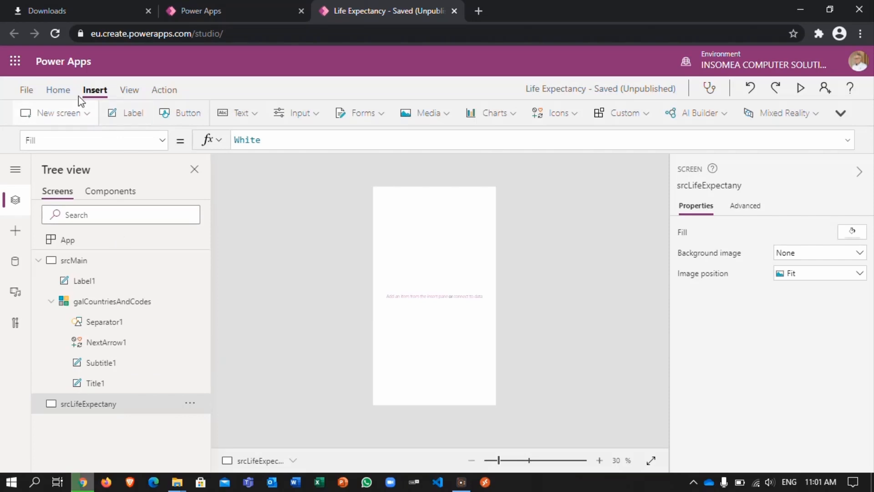
Step: Insert a vertical gallery on the srcLifeExpectany screen and dismiss its data source selection
{"action": "left_click", "coordinate": [58, 92]}
{"action": "left_click", "coordinate": [96, 90]}
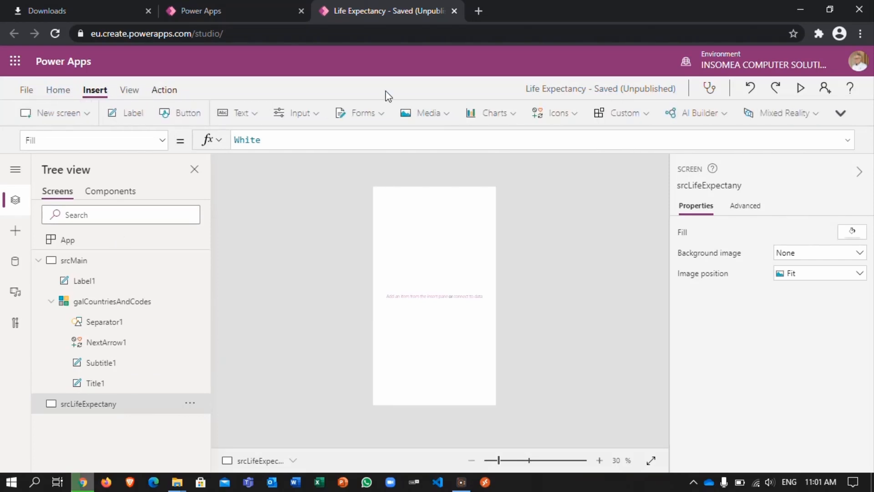
{"action": "left_click", "coordinate": [841, 114]}
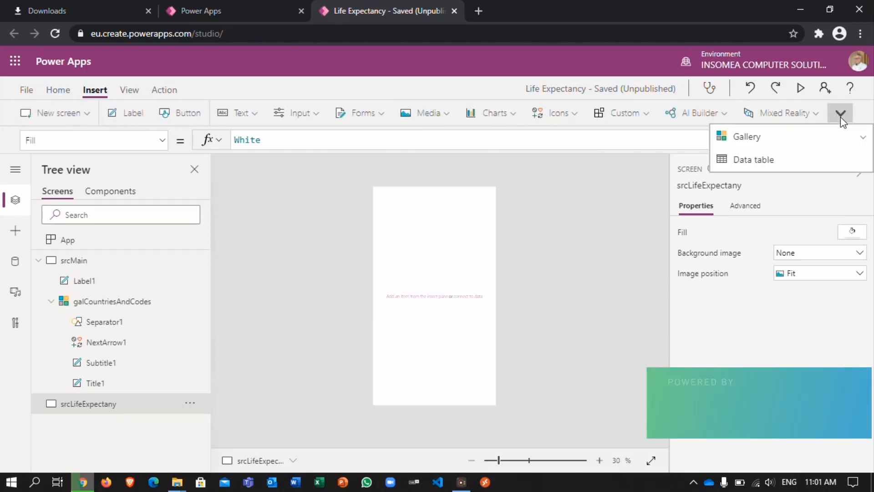
{"action": "left_click", "coordinate": [791, 145]}
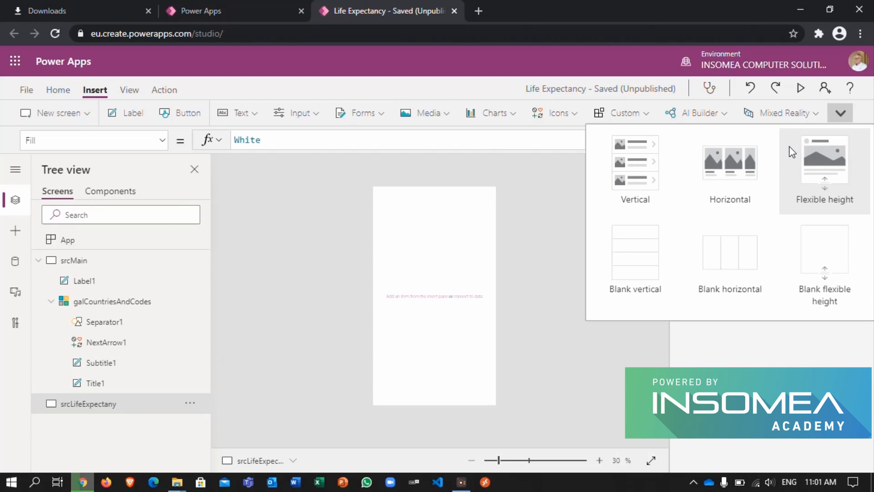
{"action": "left_click", "coordinate": [642, 177]}
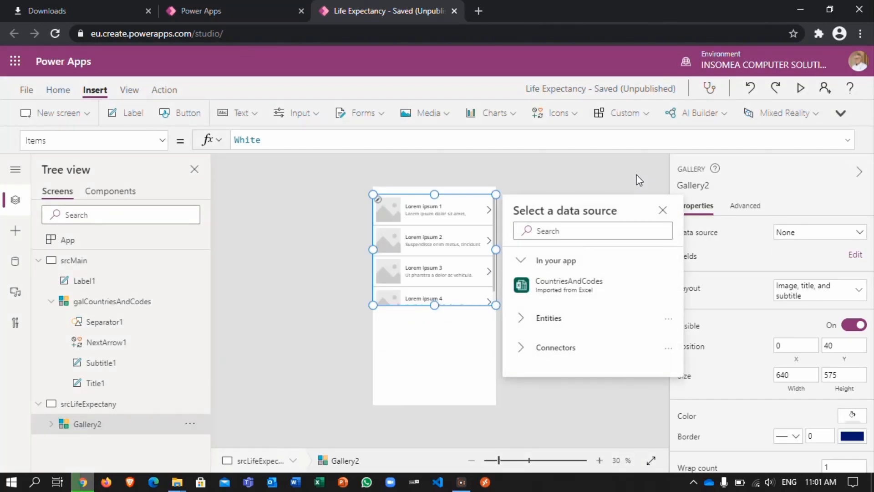
{"action": "left_click", "coordinate": [663, 210]}
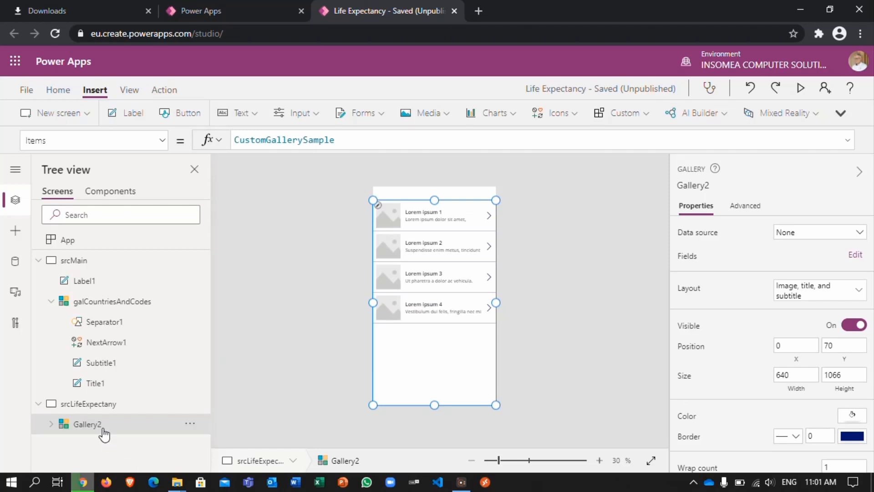
Step: Rename the new gallery galLifeExpectancy
{"action": "double_click", "coordinate": [91, 424]}
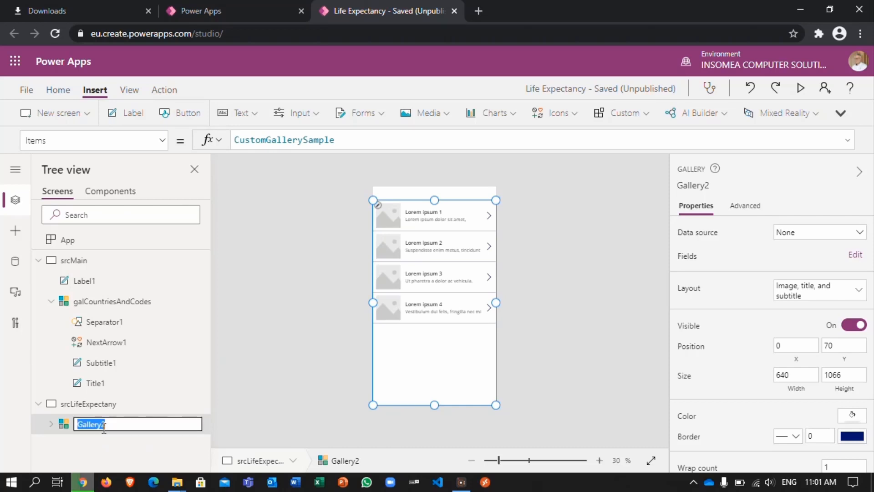
{"action": "type", "text": "galLifeExpectancy"}
{"action": "key", "text": "Return"}
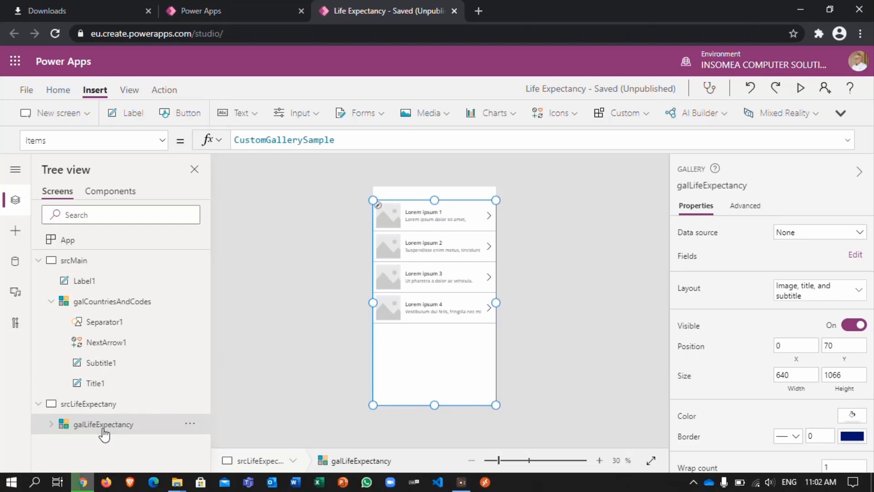
Step: Import the LifeExpectancy table from the transformed Life-Expectancy-Arab-Countries-EN Excel workbook as the data source of the galLifeExpectancy gallery
{"action": "left_click", "coordinate": [861, 234]}
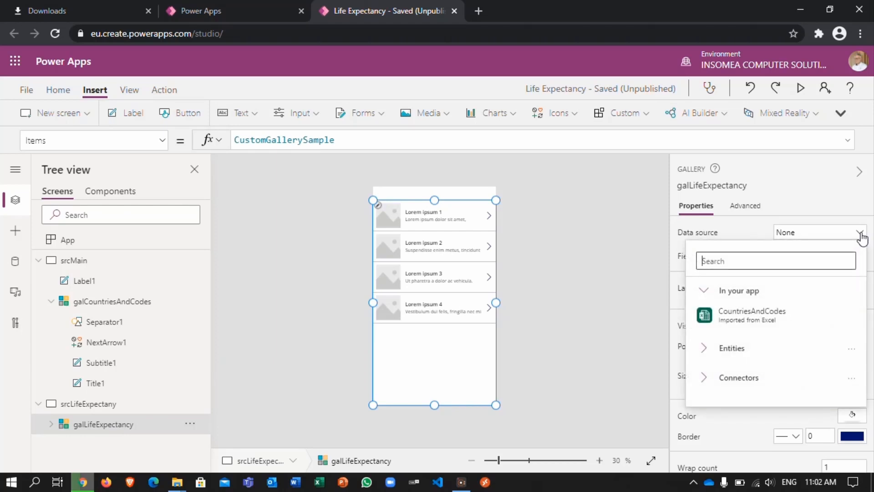
{"action": "left_click", "coordinate": [716, 378]}
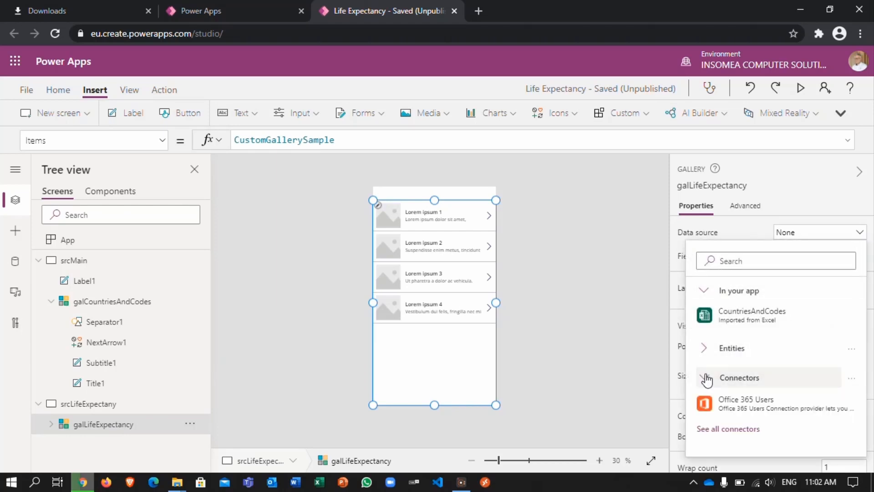
{"action": "left_click", "coordinate": [722, 428]}
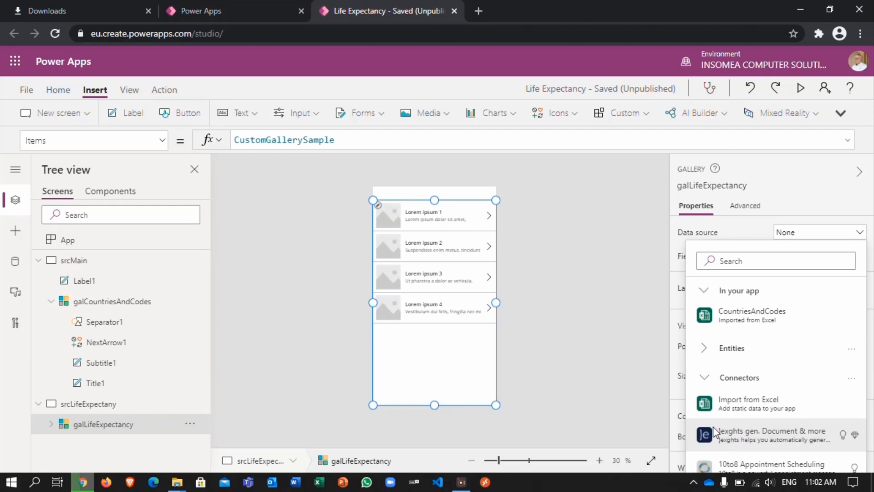
{"action": "left_click", "coordinate": [740, 406]}
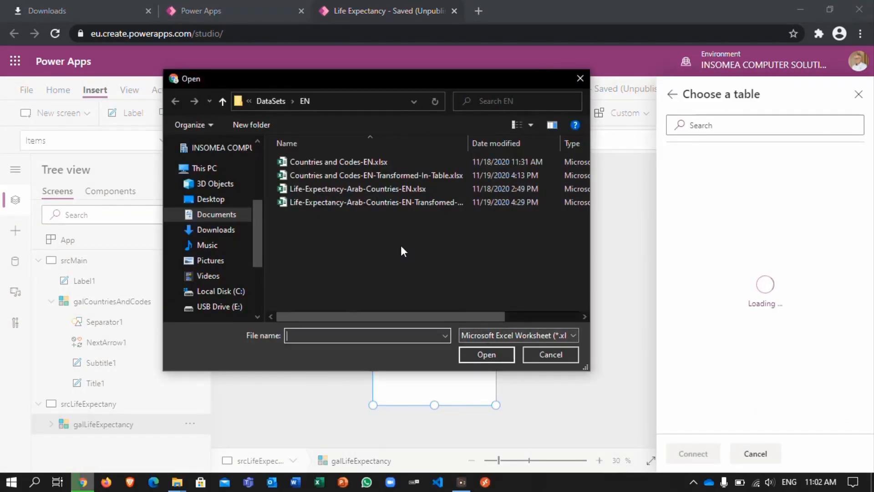
{"action": "left_click", "coordinate": [385, 204]}
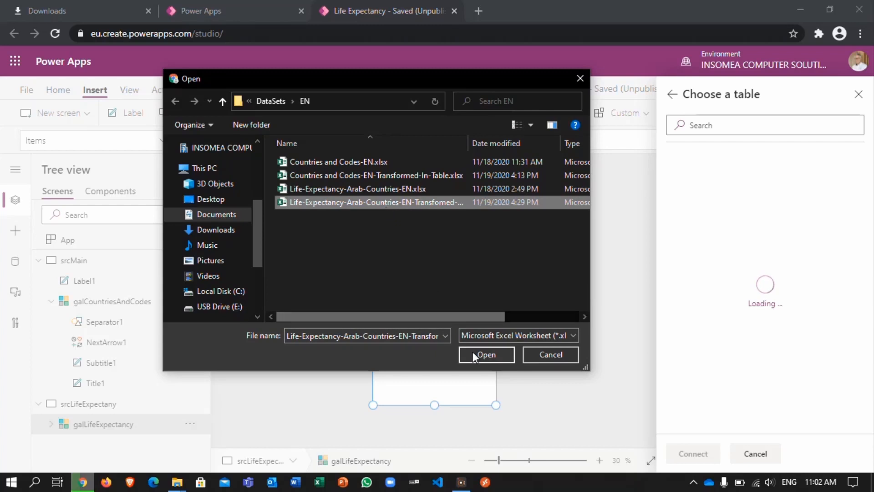
{"action": "left_click", "coordinate": [486, 355]}
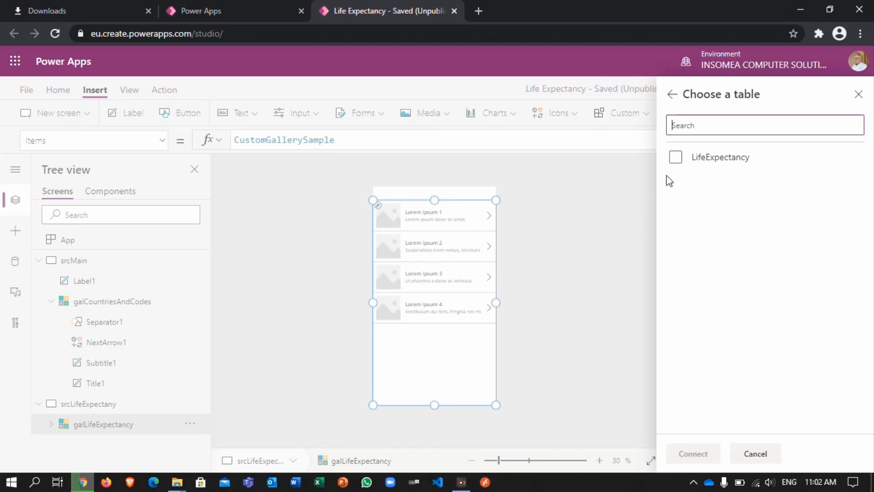
{"action": "left_click", "coordinate": [673, 163]}
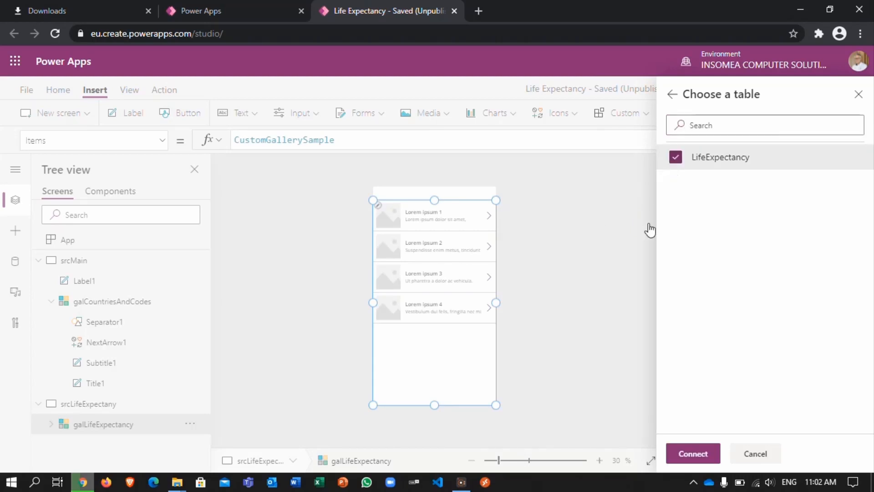
{"action": "left_click", "coordinate": [676, 453]}
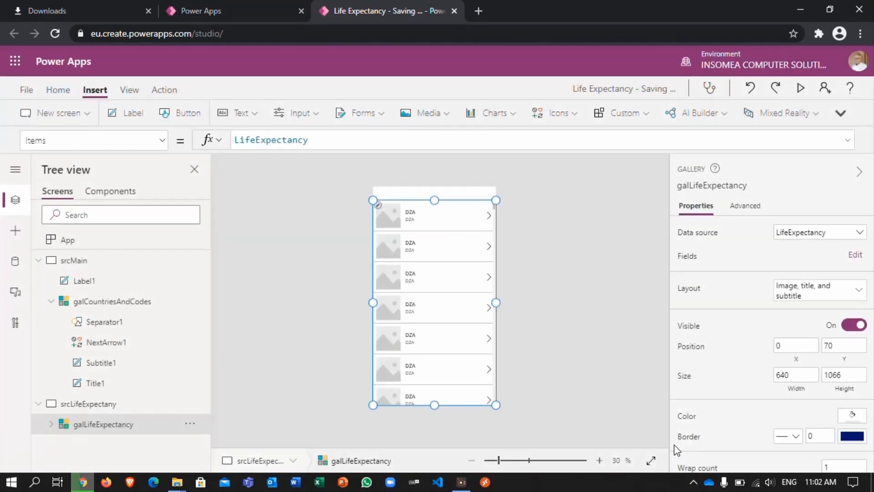
Step: Edit the galLifeExpectancy fields so that Subtitle3 shows Life Expectancy and Title3 shows Year
{"action": "left_click", "coordinate": [855, 254]}
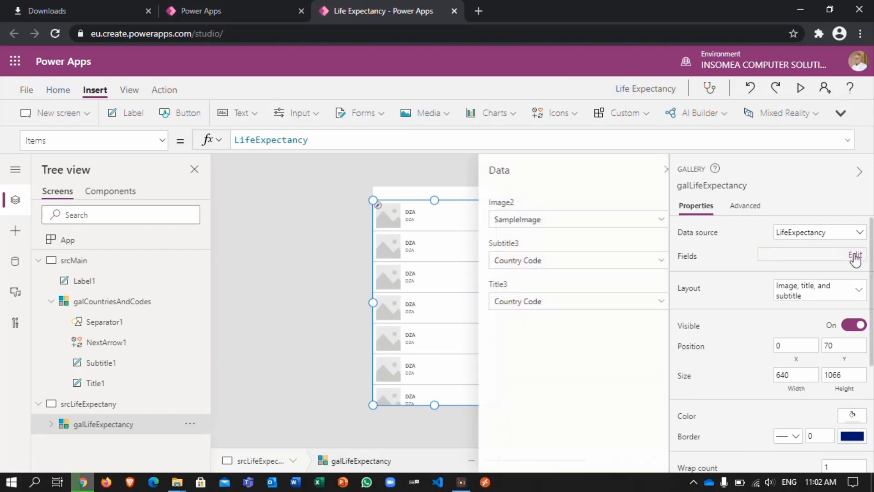
{"action": "left_click", "coordinate": [648, 265]}
{"action": "left_click", "coordinate": [647, 264]}
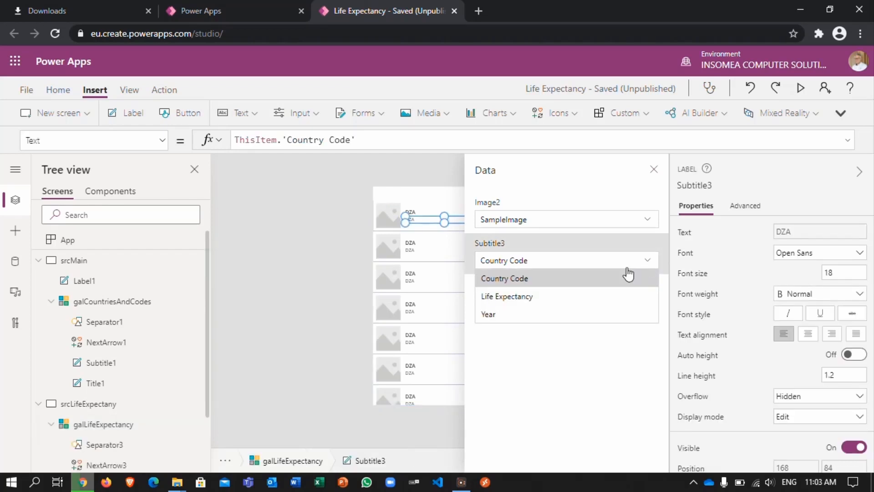
{"action": "left_click", "coordinate": [531, 297]}
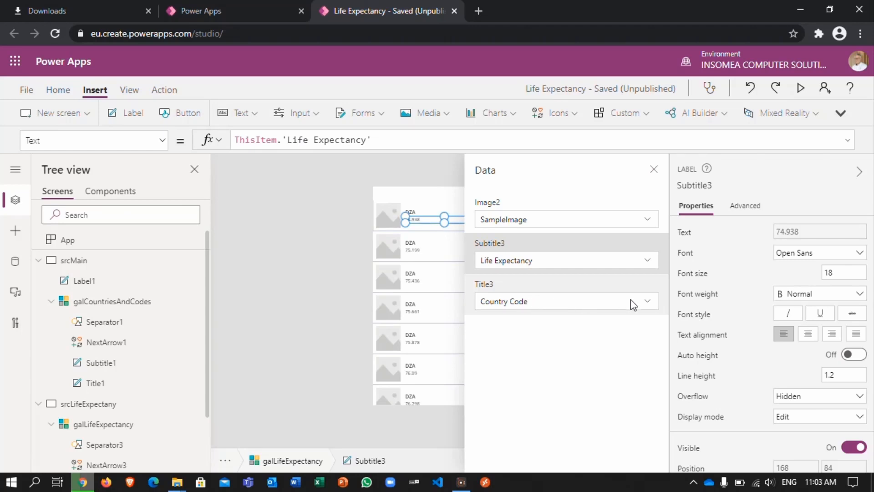
{"action": "left_click", "coordinate": [650, 308]}
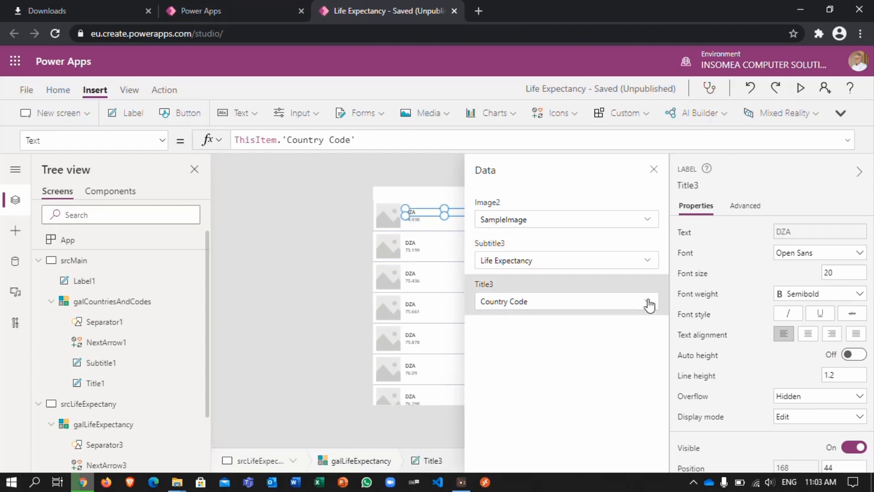
{"action": "left_click", "coordinate": [649, 303]}
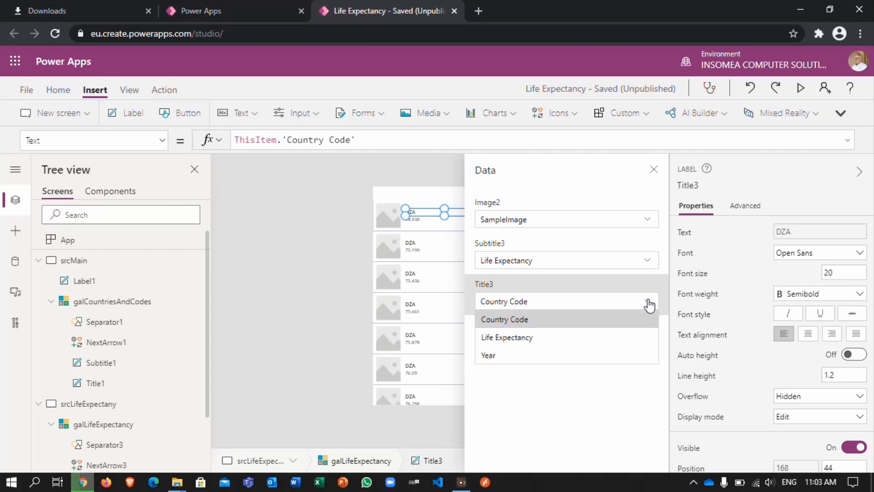
{"action": "left_click", "coordinate": [508, 361]}
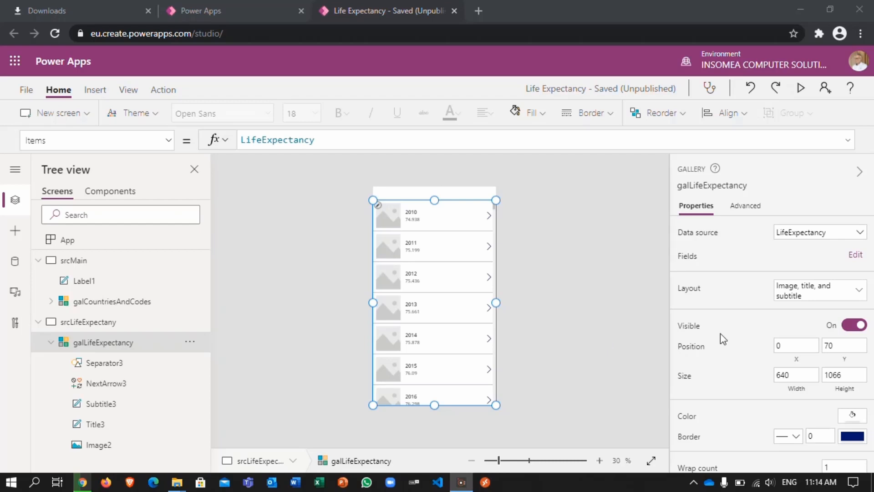
Step: Change the galLifeExpectancy layout to Title and subtitle, with Title2 showing Year and Subtitle2 showing Life Expectancy
{"action": "left_click", "coordinate": [855, 300]}
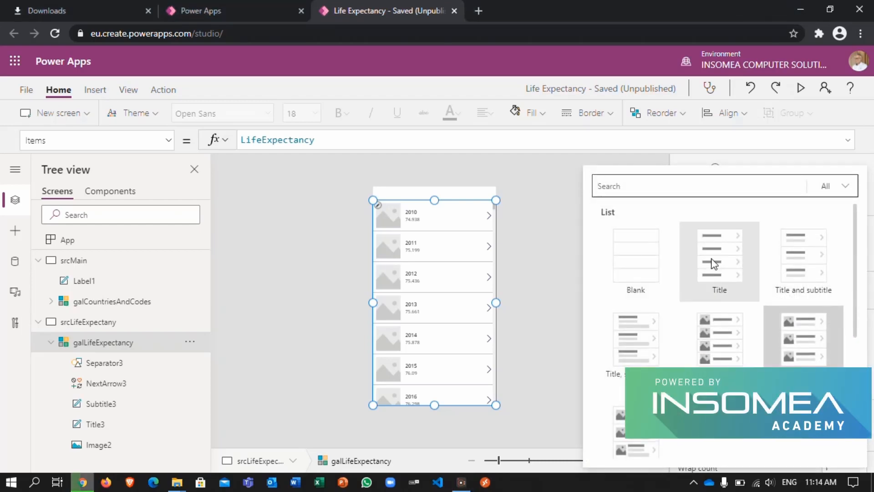
{"action": "left_click", "coordinate": [787, 255]}
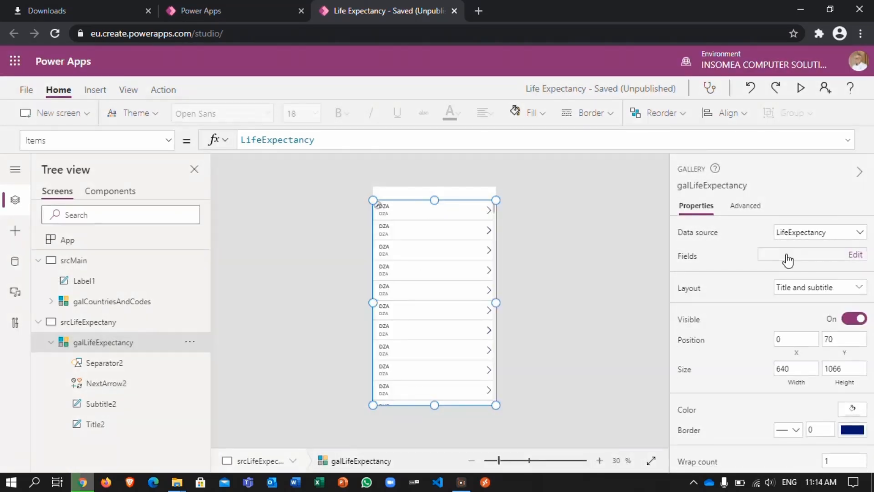
{"action": "left_click", "coordinate": [856, 255]}
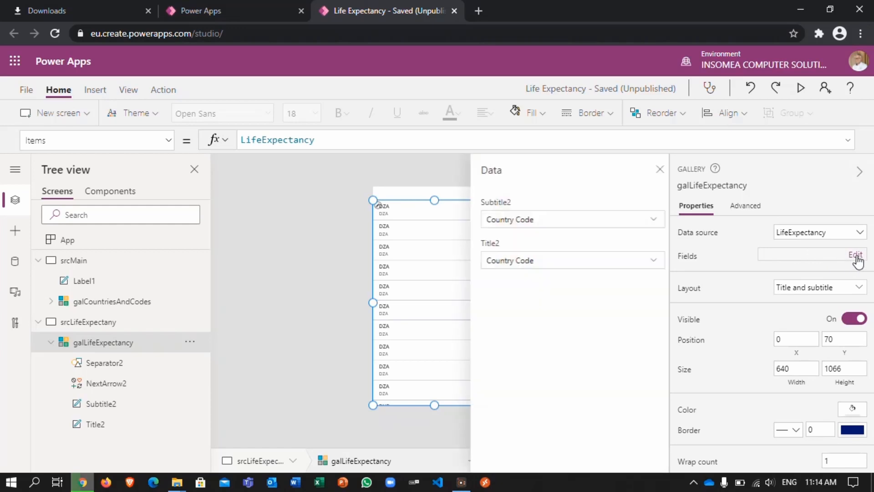
{"action": "left_click", "coordinate": [647, 260]}
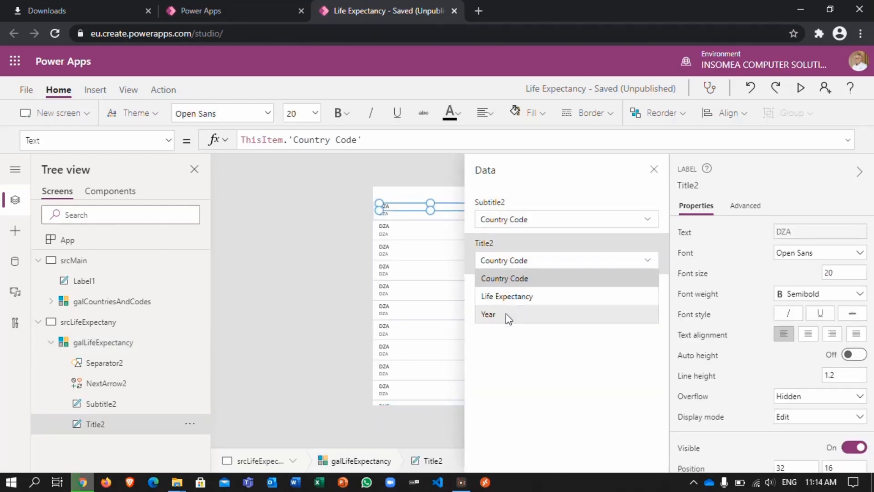
{"action": "left_click", "coordinate": [506, 314]}
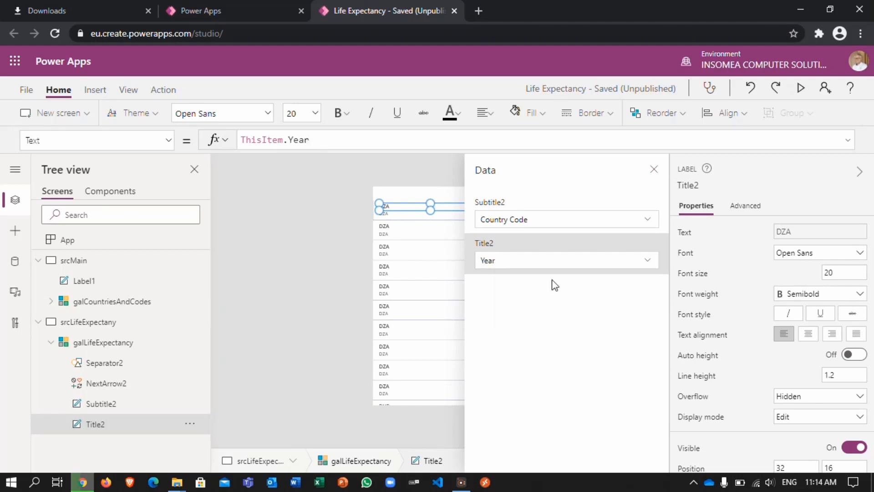
{"action": "left_click", "coordinate": [645, 221]}
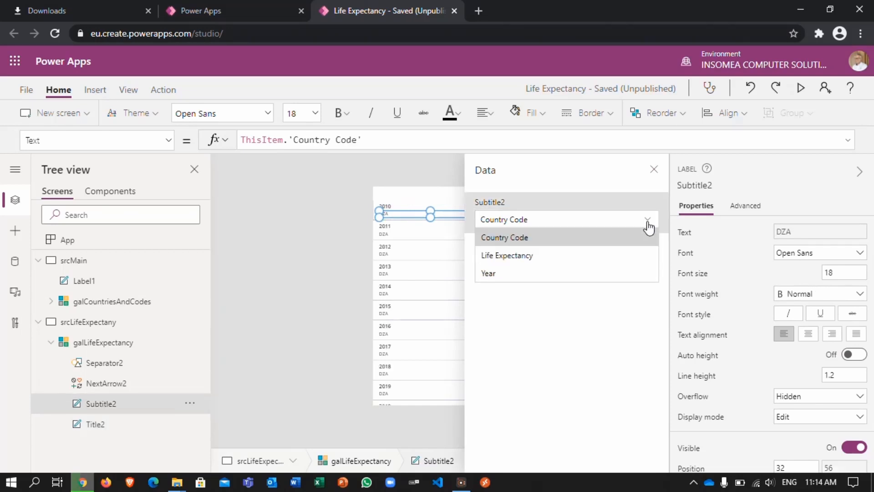
{"action": "left_click", "coordinate": [522, 255]}
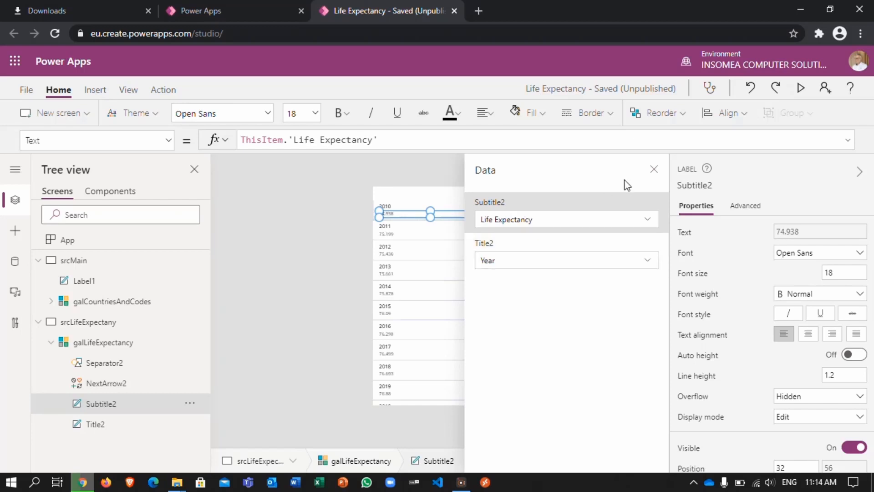
{"action": "left_click", "coordinate": [654, 170]}
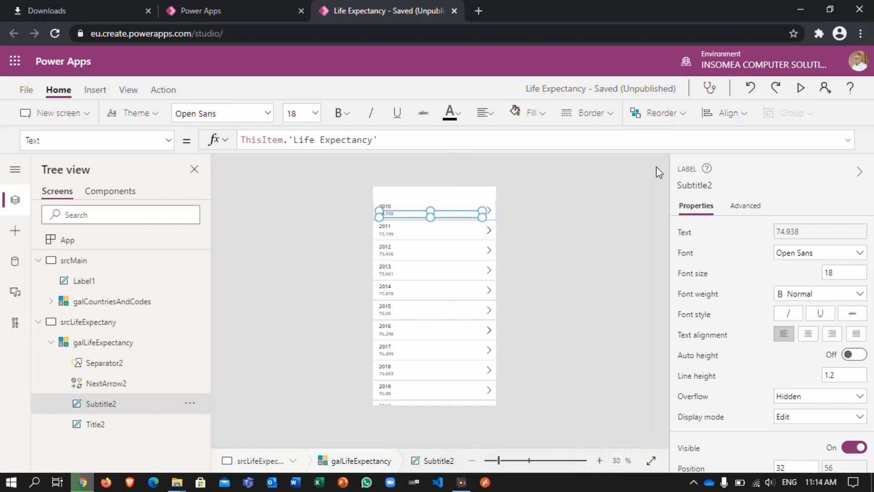
{"action": "left_click", "coordinate": [490, 229]}
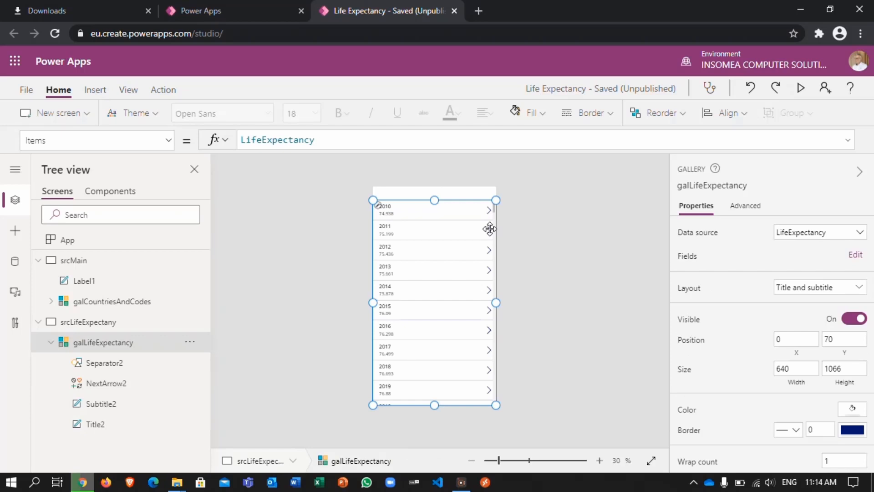
Step: Delete the next arrow icon from the galLifeExpectancy gallery
{"action": "left_click", "coordinate": [488, 210]}
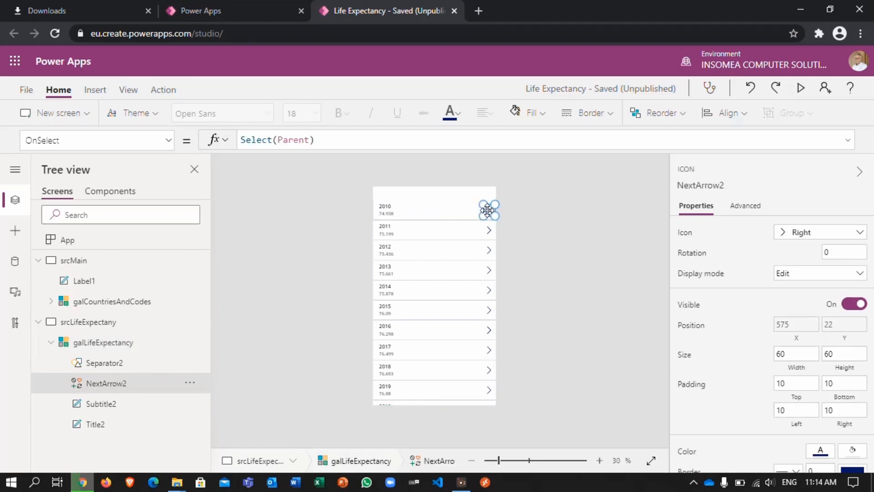
{"action": "key", "text": "Delete"}
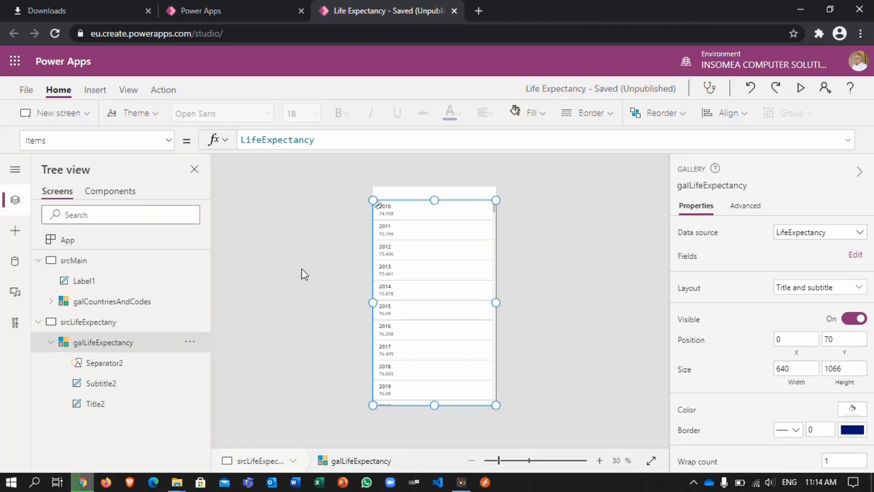
Step: Insert a label on the srcLifeExpectany screen and fit it across the full screen width above the gallery
{"action": "left_click", "coordinate": [84, 323]}
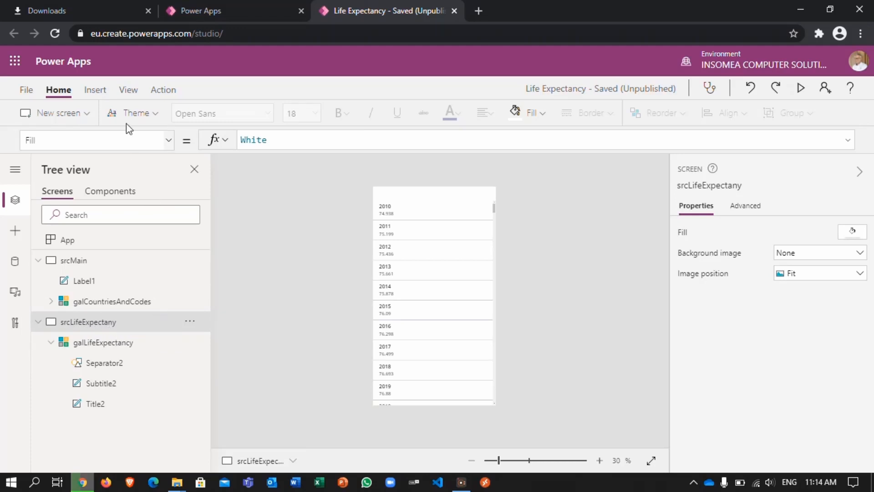
{"action": "left_click", "coordinate": [97, 90]}
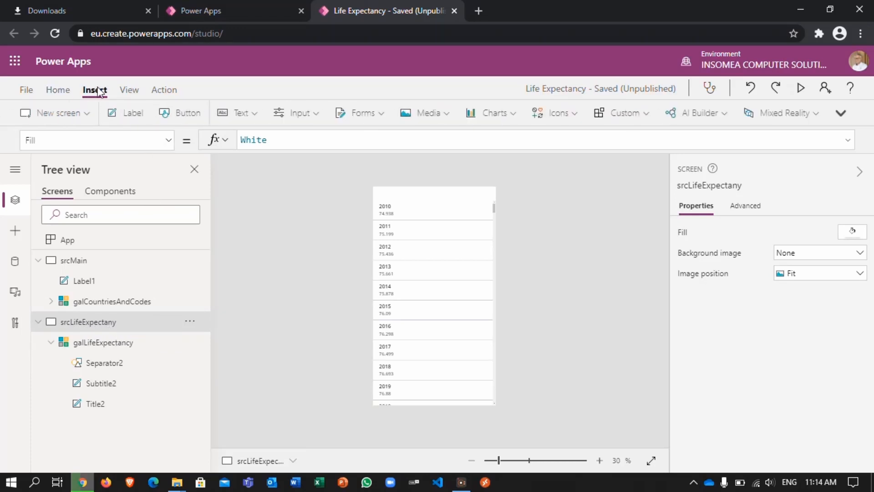
{"action": "left_click", "coordinate": [128, 117]}
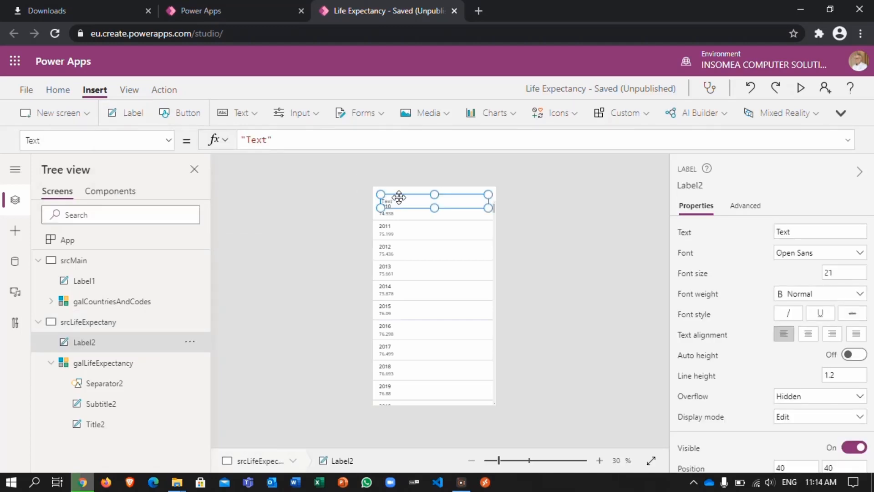
{"action": "left_click_drag", "start_coordinate": [398, 195], "coordinate": [391, 190]}
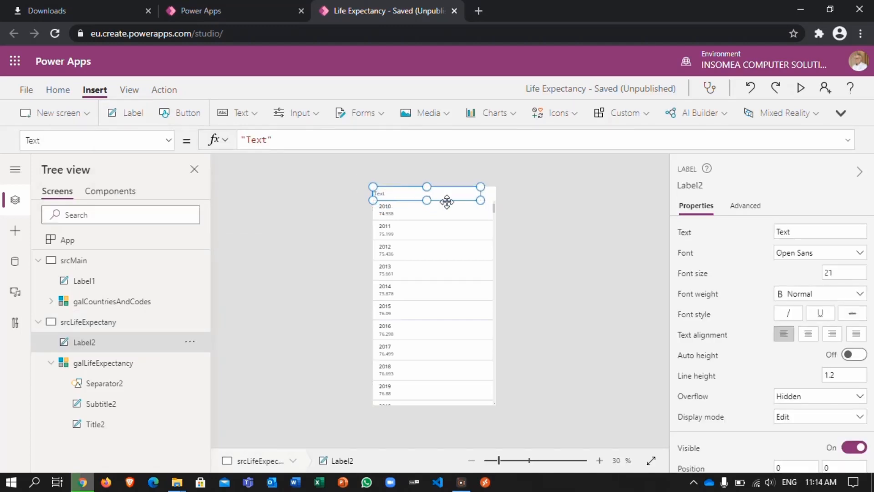
{"action": "left_click_drag", "start_coordinate": [481, 200], "coordinate": [496, 199]}
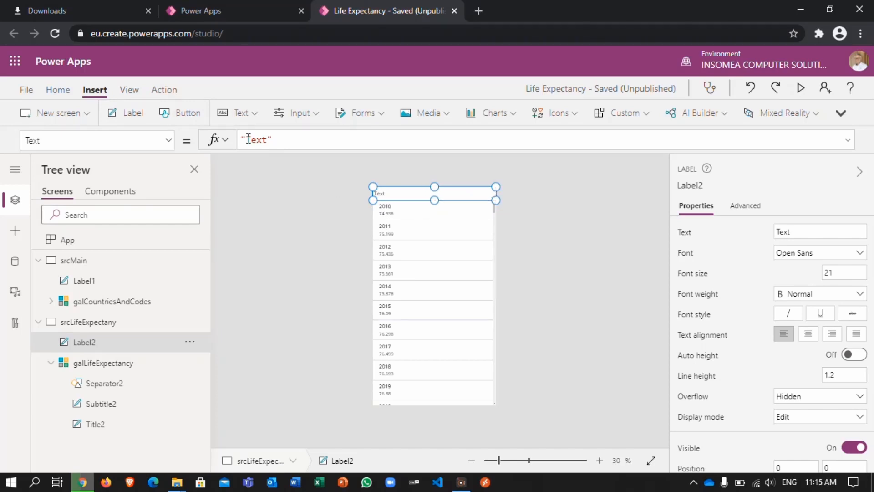
Step: Set the new header label's text to "Life Expectancy by Year"
{"action": "left_click_drag", "start_coordinate": [246, 140], "coordinate": [267, 142]}
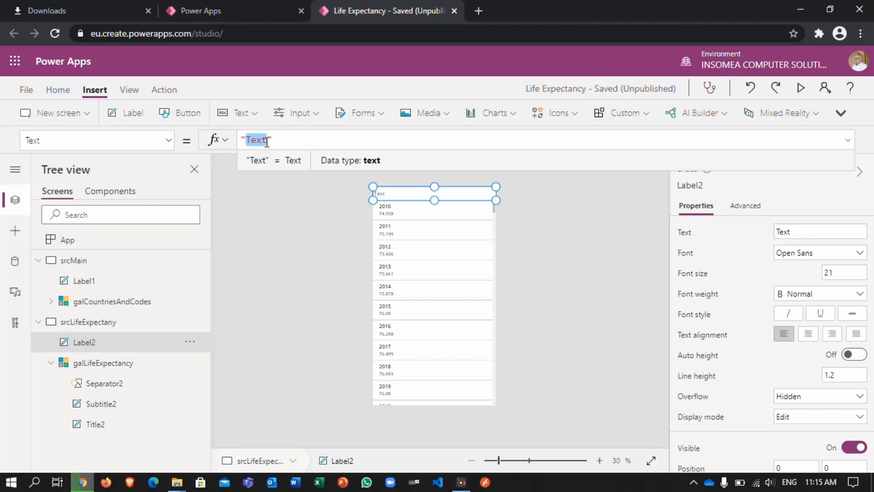
{"action": "type", "text": "Life Expectancy "}
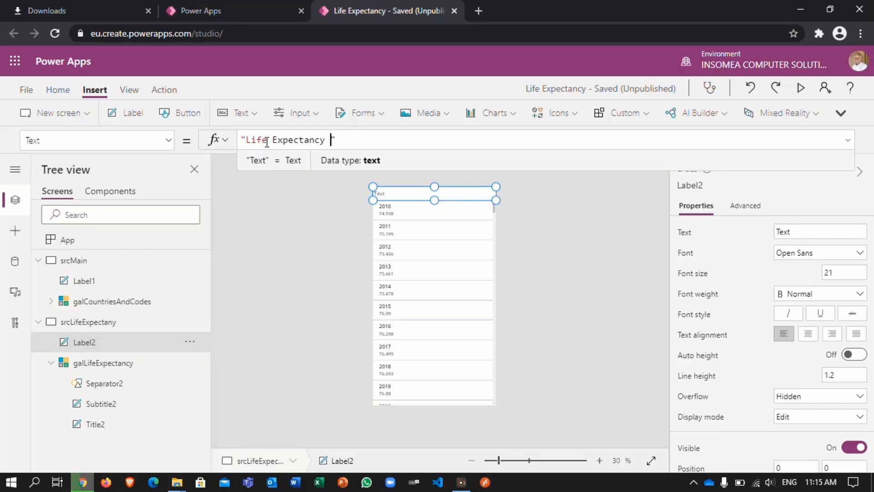
{"action": "type", "text": "by Year"}
Step: Format the Life Expectancy by Year label with white text, the blue theme fill and centered alignment
{"action": "left_click", "coordinate": [49, 92]}
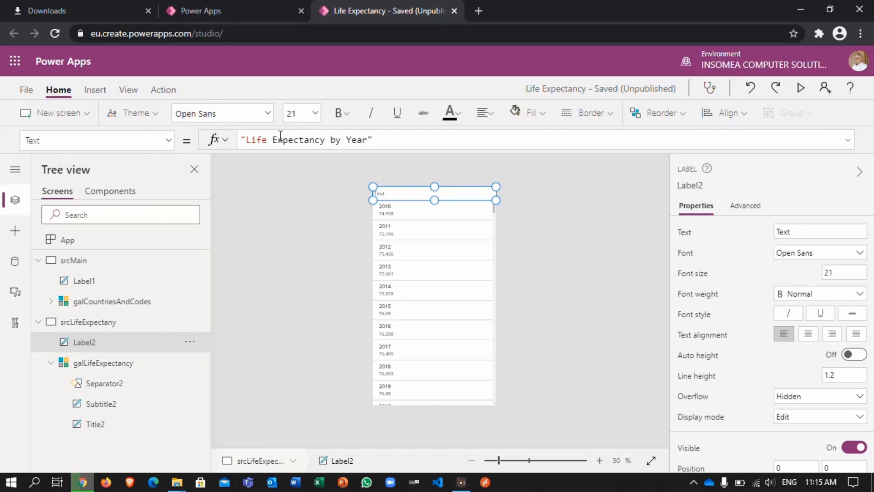
{"action": "left_click", "coordinate": [461, 114]}
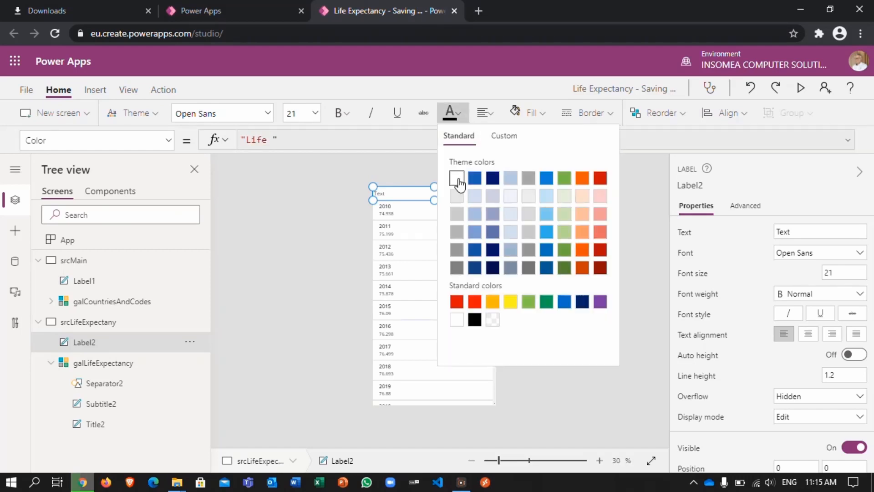
{"action": "type", "text": "Expectancy by Year"}
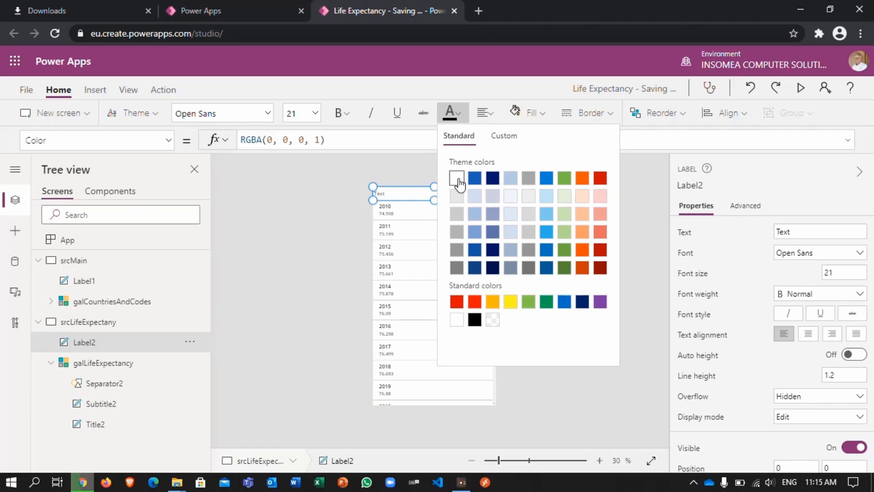
{"action": "left_click", "coordinate": [542, 114]}
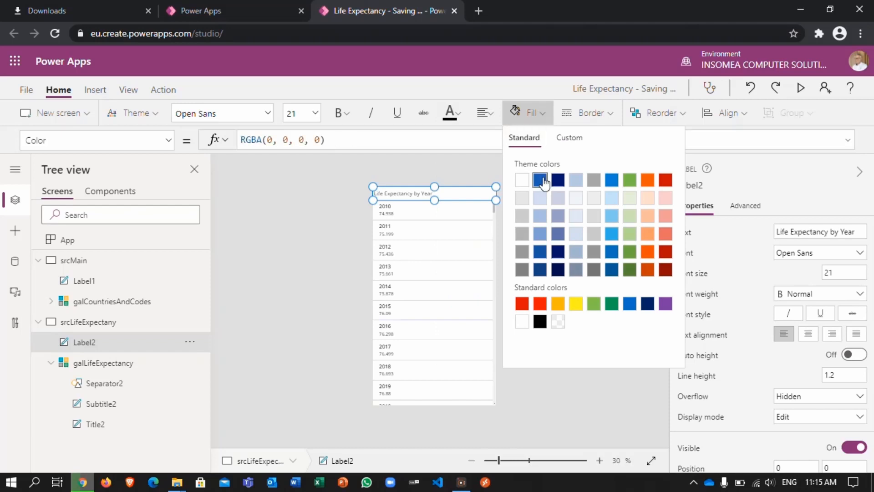
{"action": "left_click", "coordinate": [542, 181]}
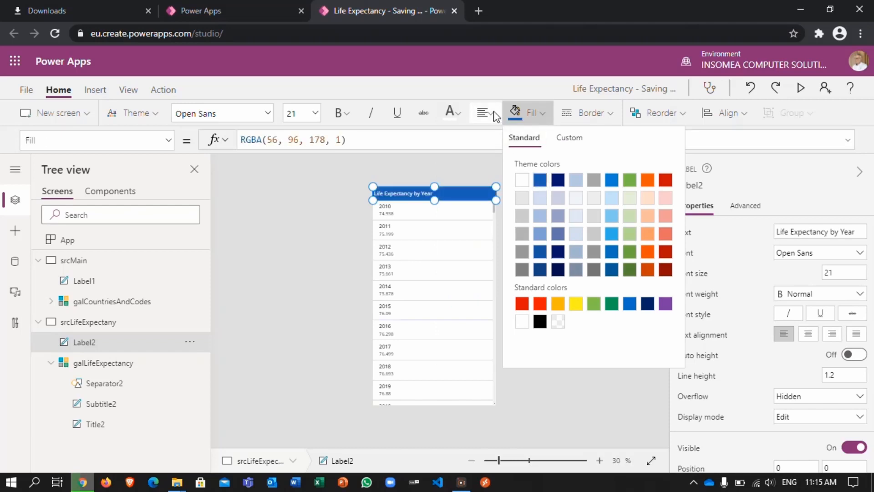
{"action": "left_click", "coordinate": [494, 111]}
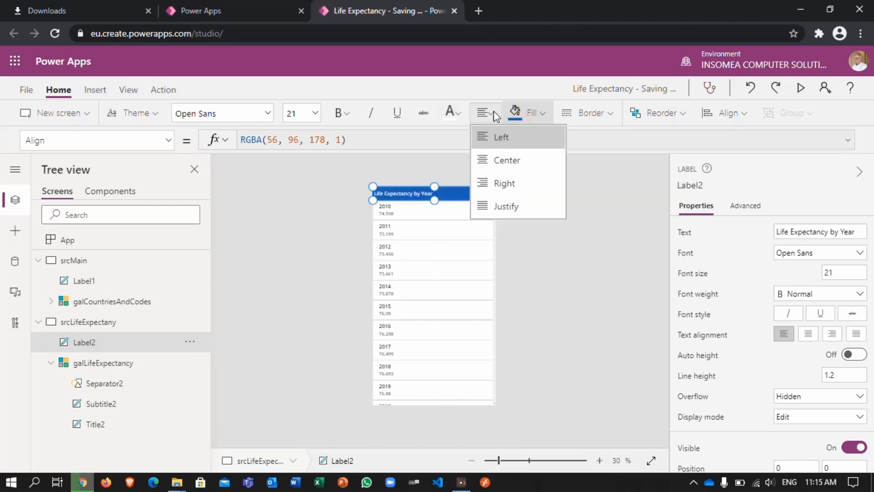
{"action": "left_click", "coordinate": [495, 165]}
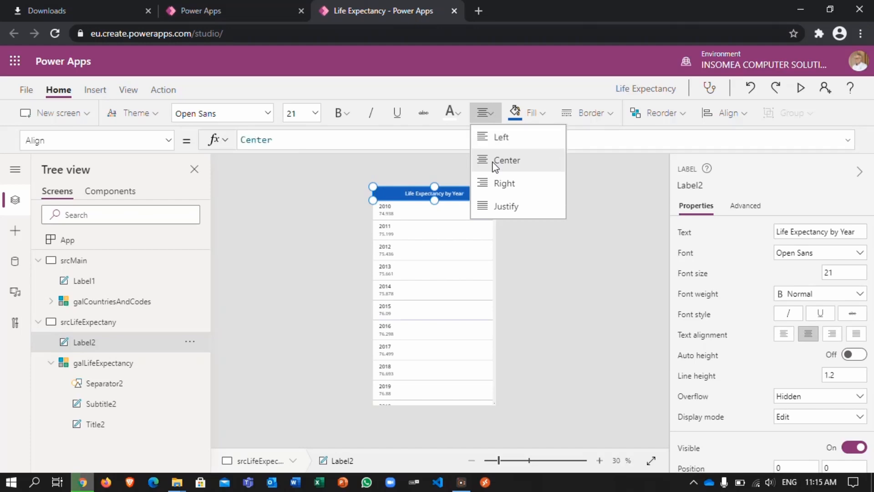
{"action": "left_click", "coordinate": [415, 220]}
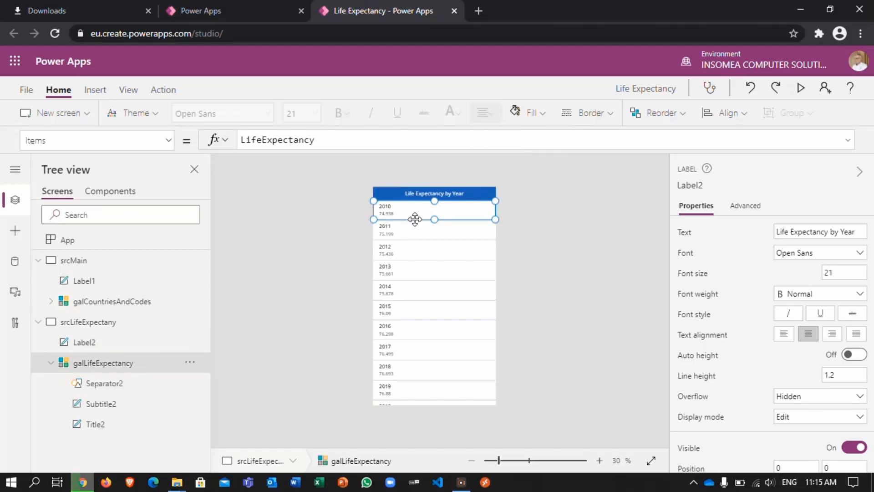
Step: Insert a Home icon on the srcLifeExpectany screen and place it at the left of the header, at X 23, Y 0
{"action": "left_click", "coordinate": [286, 271]}
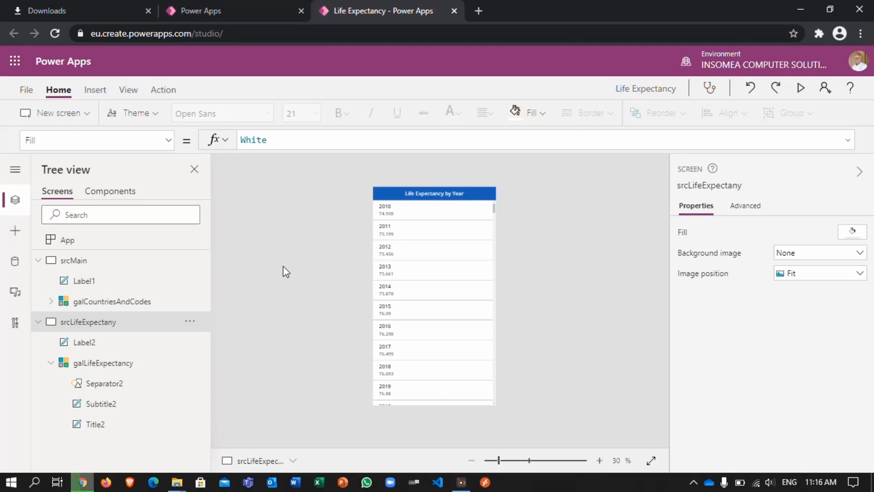
{"action": "left_click", "coordinate": [94, 90]}
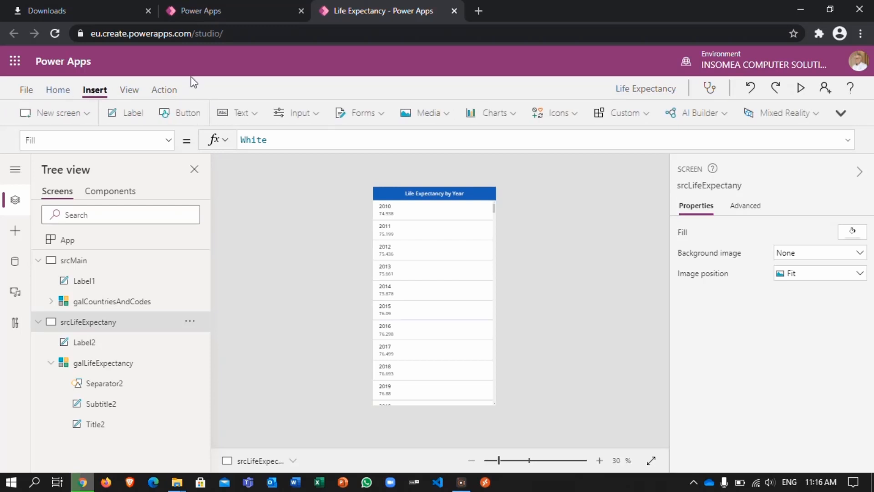
{"action": "left_click", "coordinate": [574, 114]}
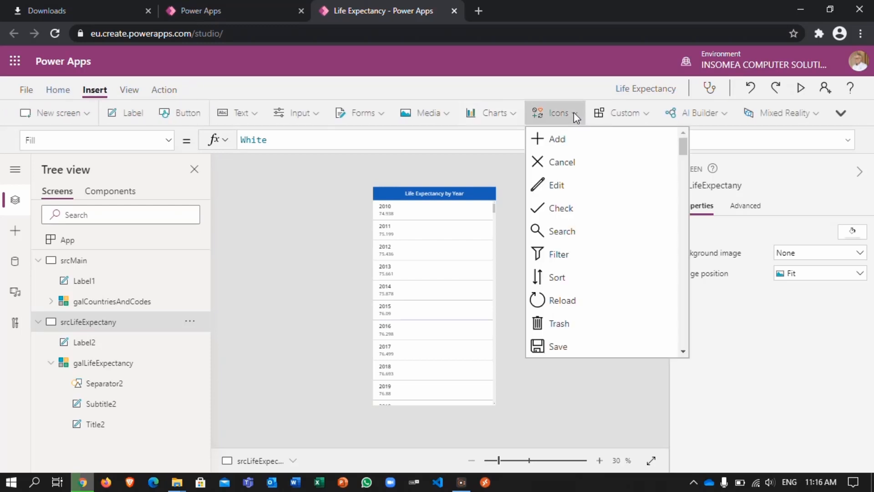
{"action": "scroll", "coordinate": [684, 354], "scroll_direction": "down", "scroll_amount": 5}
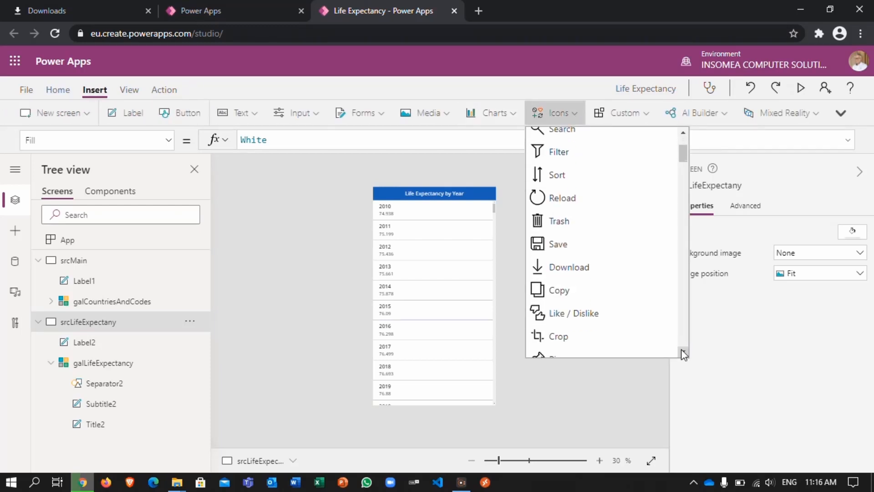
{"action": "scroll", "coordinate": [683, 353], "scroll_direction": "down", "scroll_amount": 5}
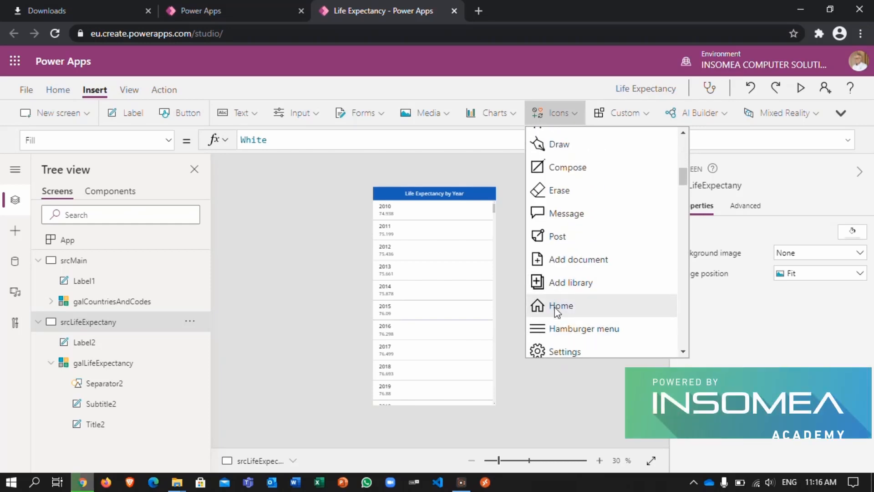
{"action": "left_click", "coordinate": [564, 306]}
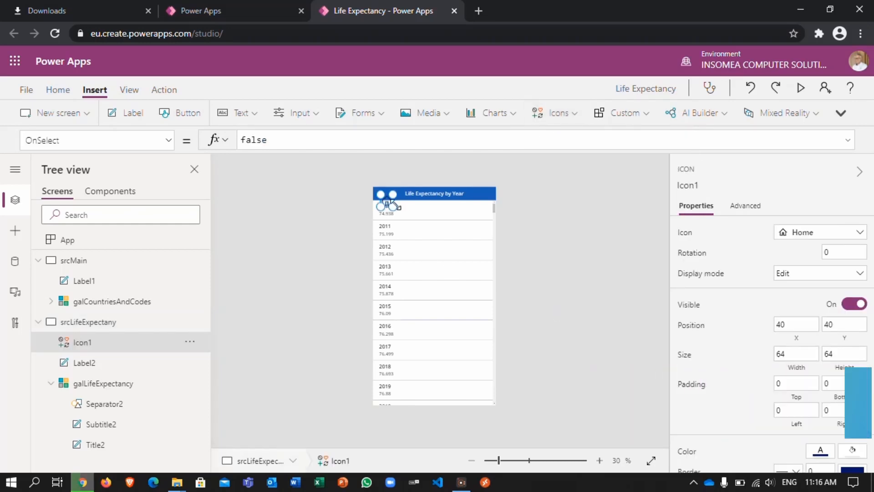
{"action": "left_click_drag", "start_coordinate": [387, 200], "coordinate": [385, 193]}
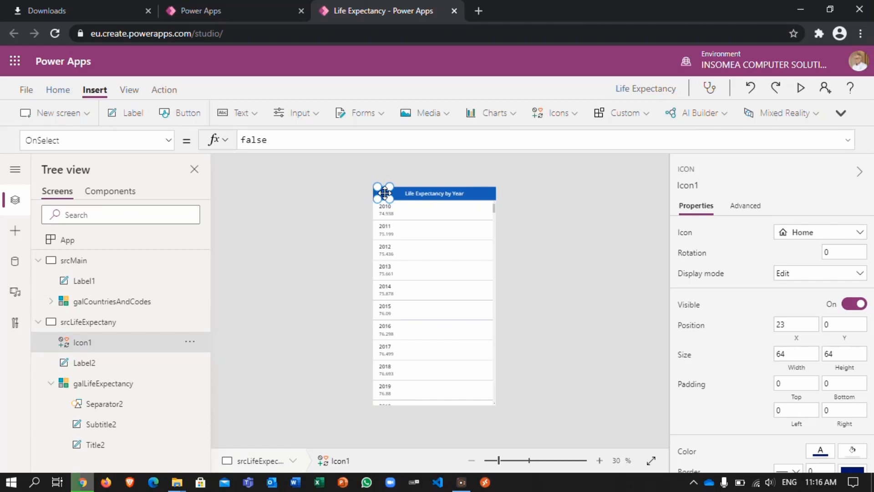
Step: Change the Home icon's color to white
{"action": "left_click", "coordinate": [60, 91]}
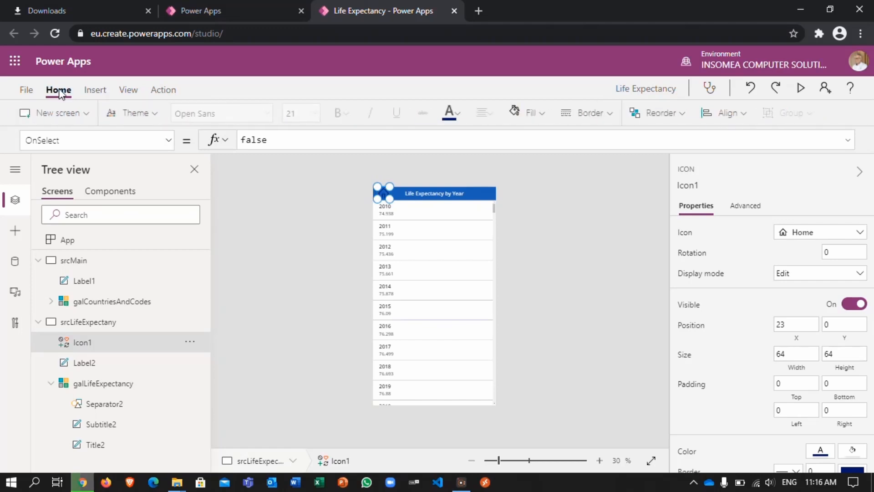
{"action": "left_click", "coordinate": [463, 115]}
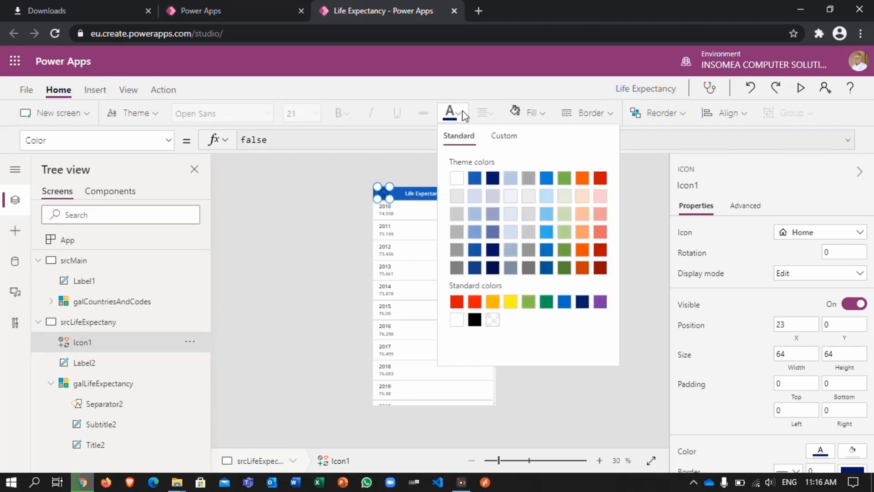
{"action": "left_click", "coordinate": [340, 257]}
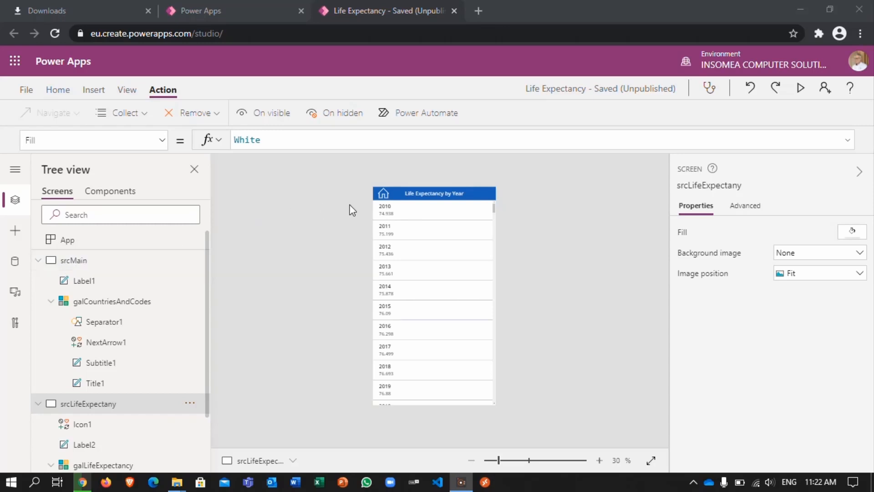
Step: Make the Home icon navigate to srcMain with the Fade transition when selected
{"action": "left_click", "coordinate": [385, 198]}
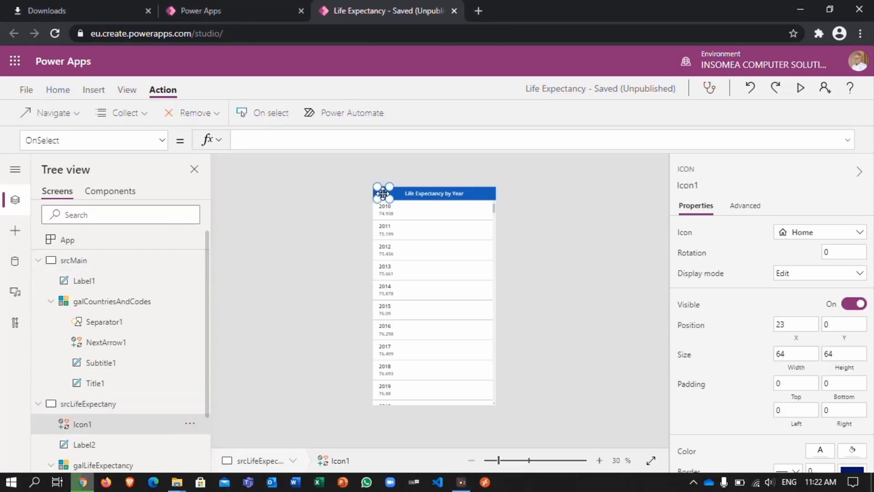
{"action": "left_click", "coordinate": [63, 94]}
{"action": "left_click", "coordinate": [159, 94]}
{"action": "left_click", "coordinate": [74, 115]}
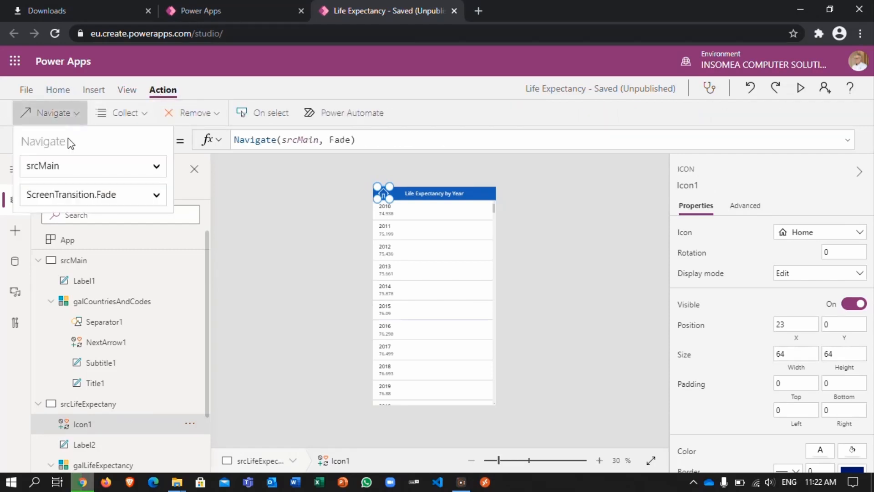
{"action": "left_click", "coordinate": [62, 171]}
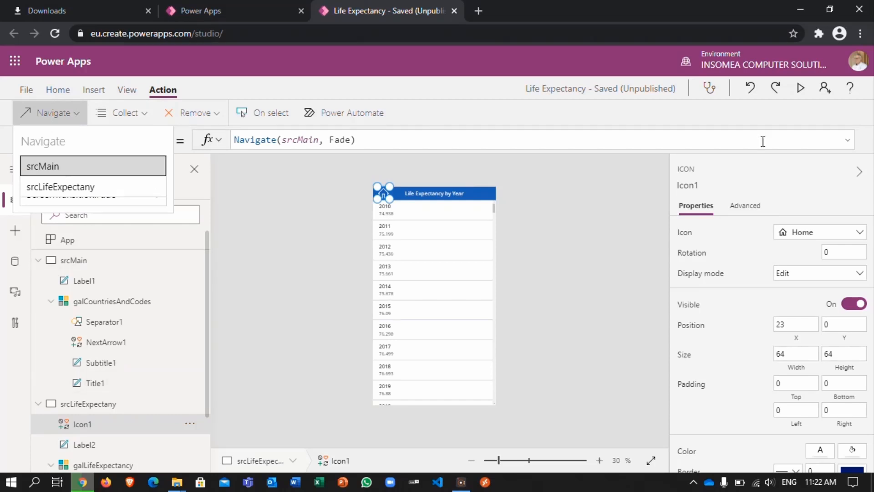
Step: Preview the app and test the Home icon's navigation from the Life Expectancy by Year screen
{"action": "left_click", "coordinate": [800, 88]}
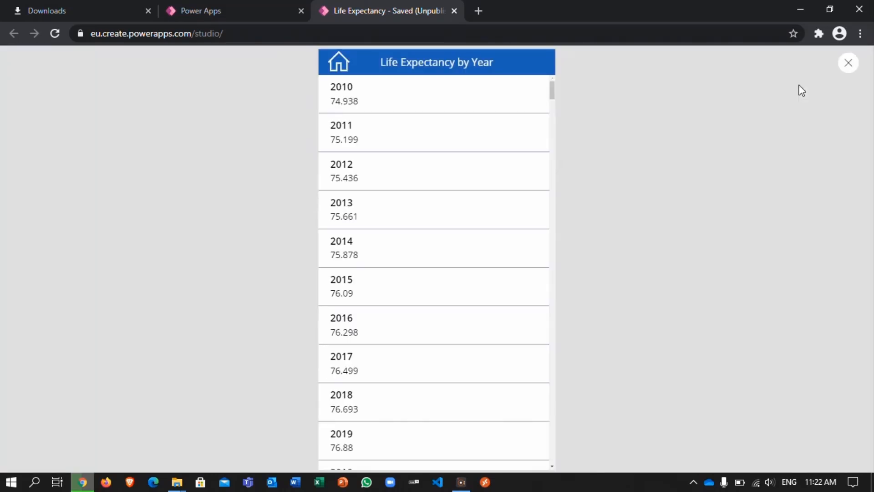
{"action": "left_click", "coordinate": [339, 62]}
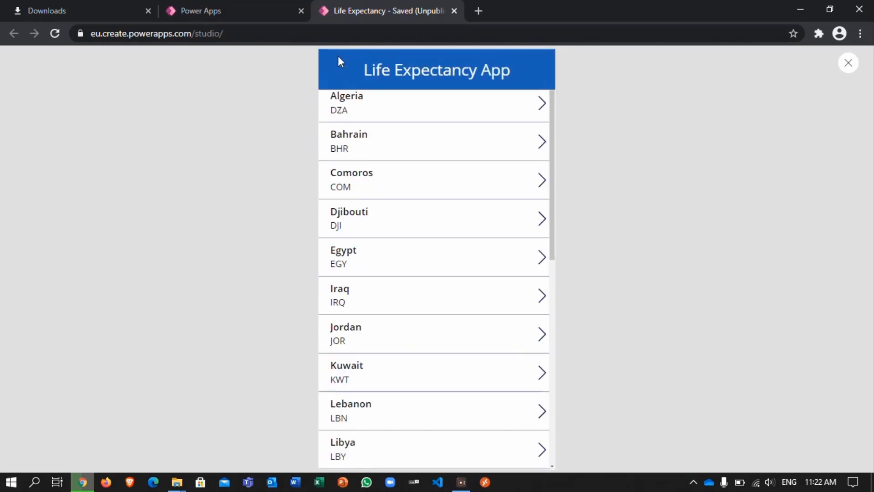
{"action": "left_click", "coordinate": [849, 66]}
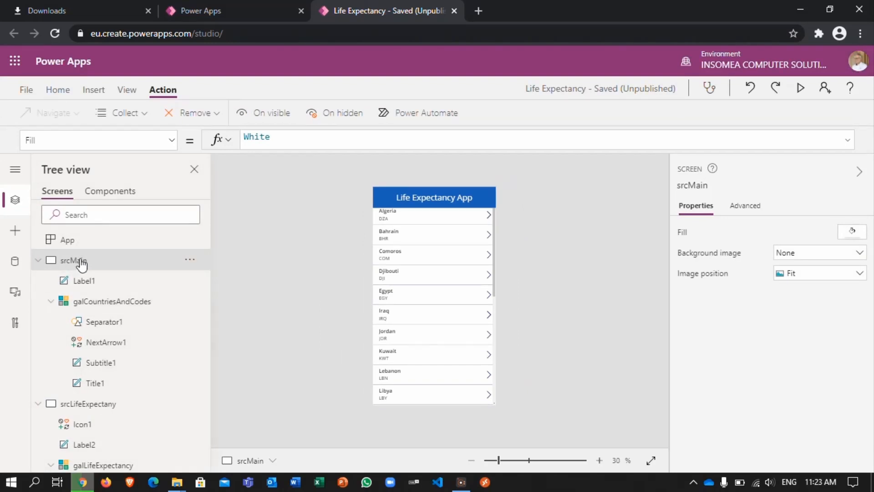
Step: Check the Navigate target screen and transition set on the NextArrow1 icon in the srcMain countries gallery
{"action": "left_click", "coordinate": [489, 218]}
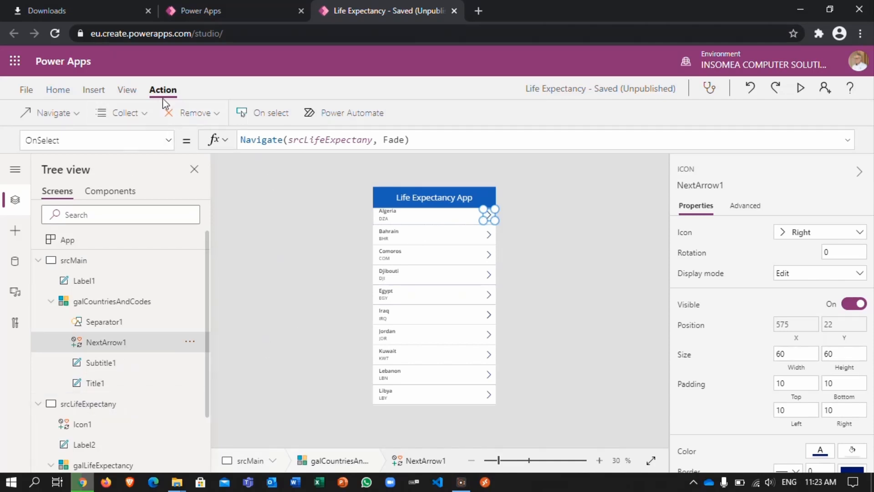
{"action": "left_click", "coordinate": [73, 117]}
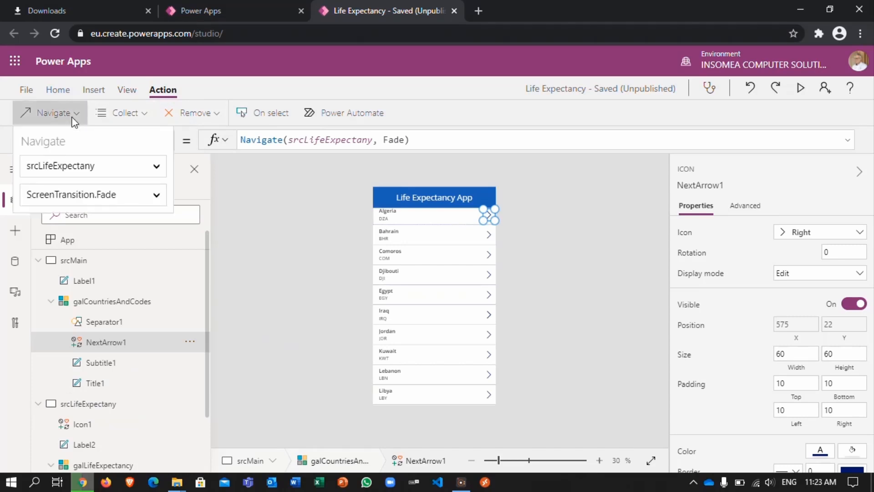
{"action": "left_click", "coordinate": [68, 169]}
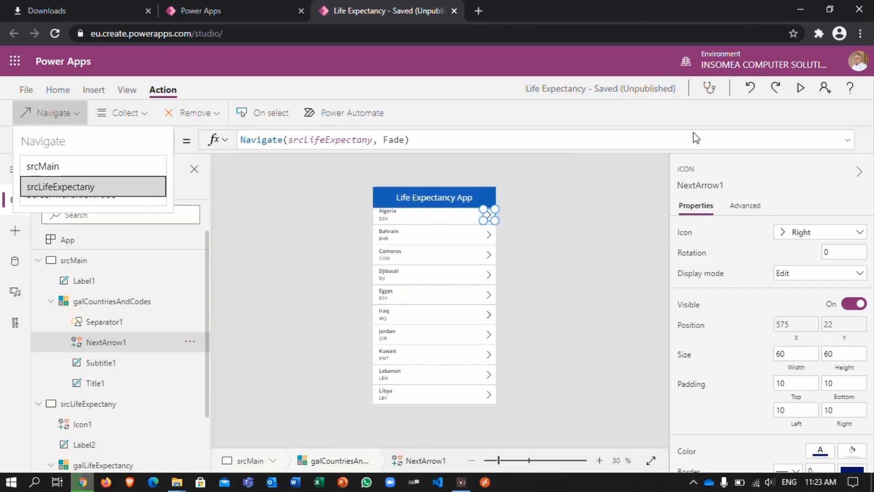
Step: Preview the app, test Algeria's arrow and the Home icon, and return to the editor
{"action": "left_click", "coordinate": [802, 86]}
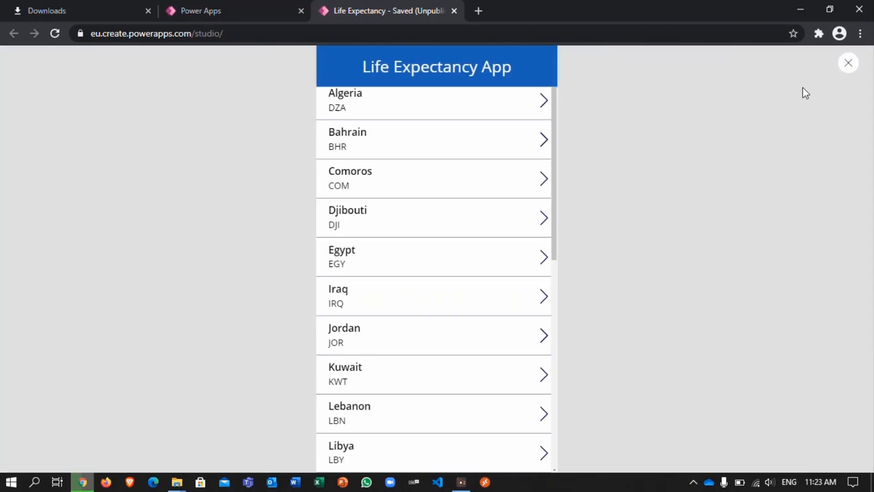
{"action": "left_click", "coordinate": [541, 104]}
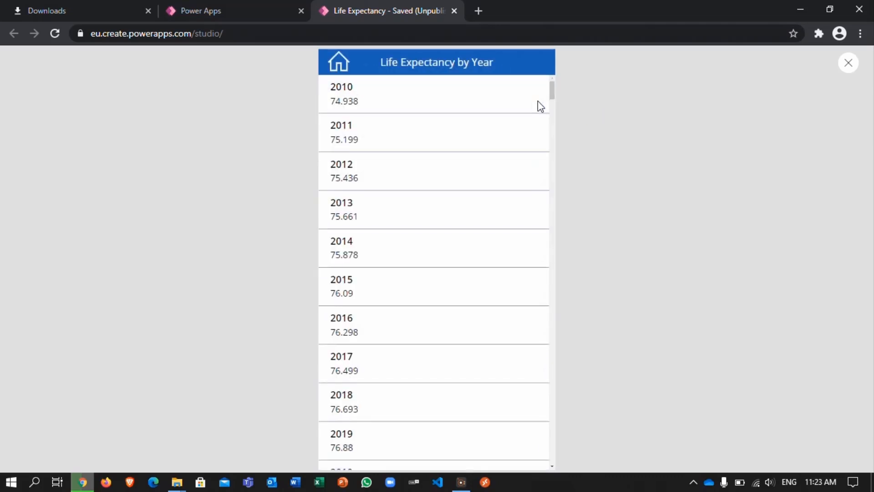
{"action": "left_click", "coordinate": [342, 71]}
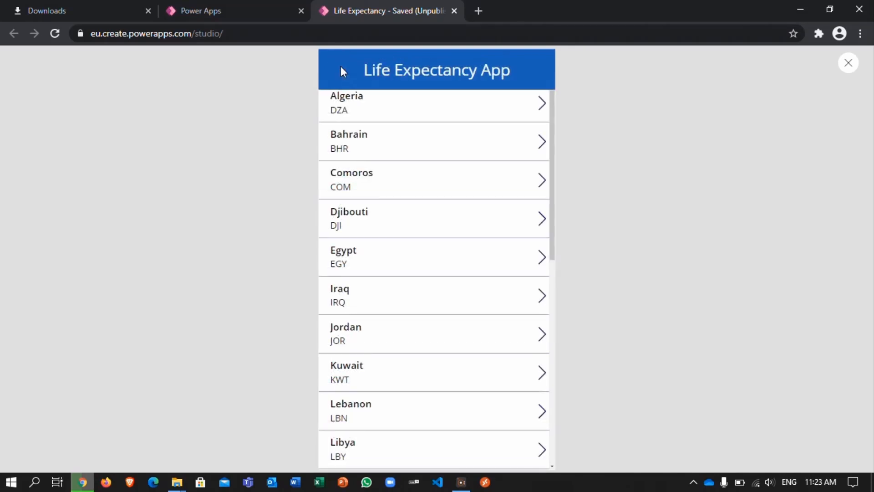
{"action": "left_click", "coordinate": [848, 63]}
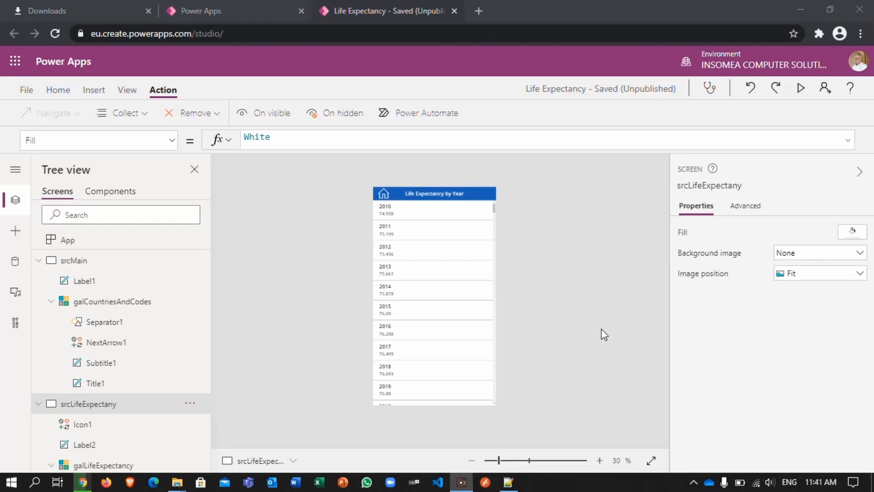
Step: Preview the app again and compare the life expectancy lists opened for Algeria and Bahrain, then close the preview
{"action": "left_click", "coordinate": [801, 90]}
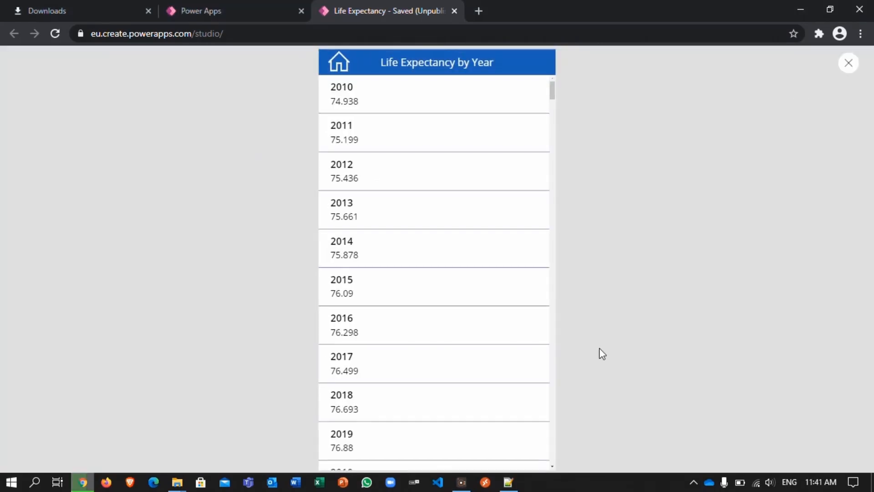
{"action": "left_click", "coordinate": [337, 67]}
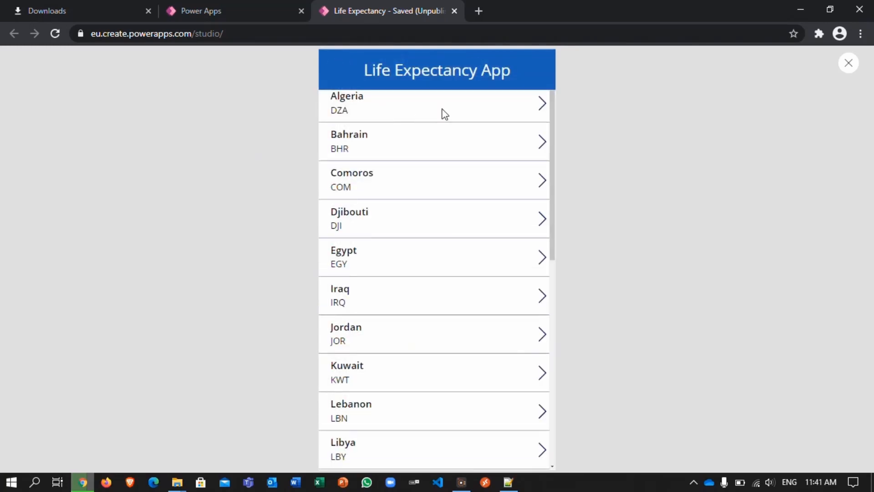
{"action": "left_click", "coordinate": [540, 111]}
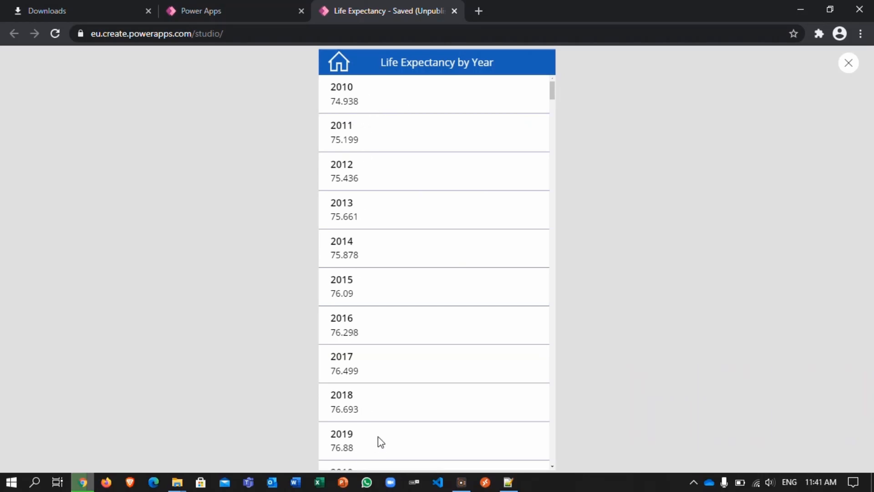
{"action": "scroll", "coordinate": [378, 436], "scroll_direction": "down", "scroll_amount": 4}
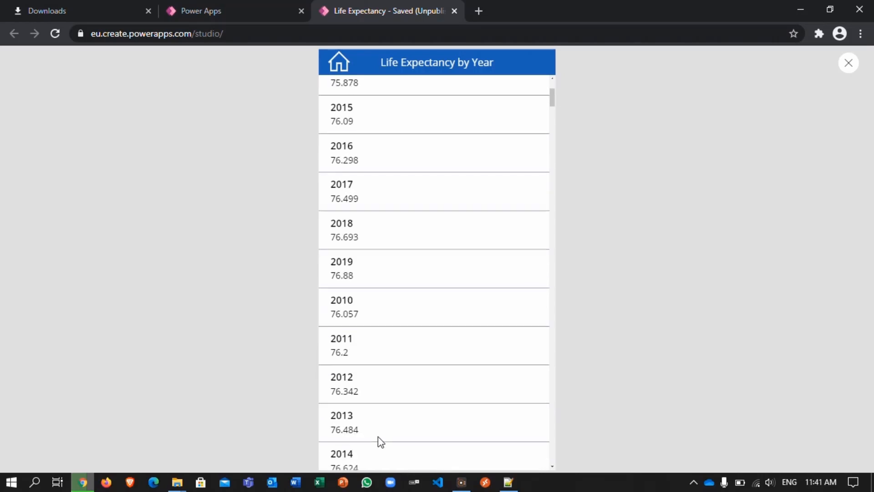
{"action": "left_click", "coordinate": [341, 70]}
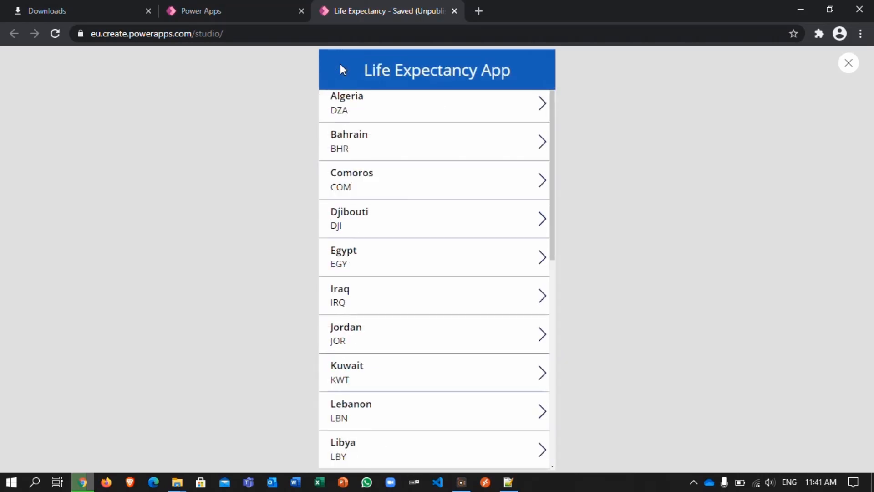
{"action": "left_click", "coordinate": [541, 144]}
{"action": "scroll", "coordinate": [443, 158], "scroll_direction": "up", "scroll_amount": 3}
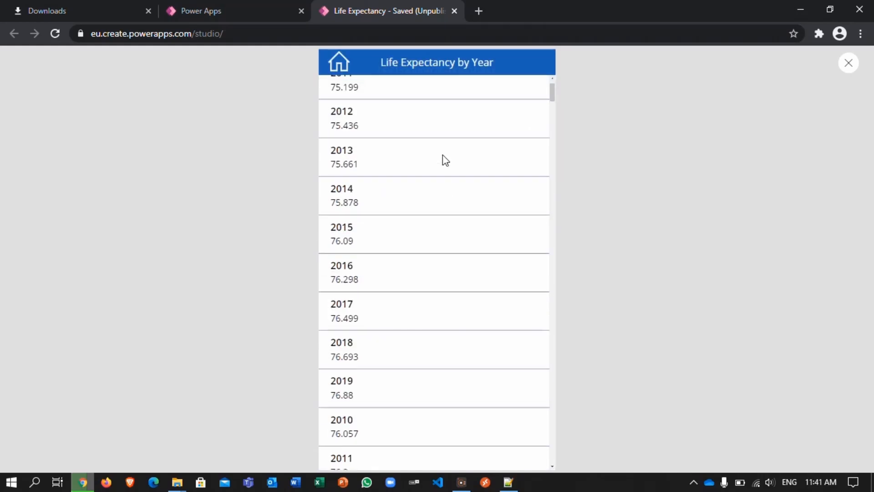
{"action": "scroll", "coordinate": [443, 155], "scroll_direction": "up", "scroll_amount": 1}
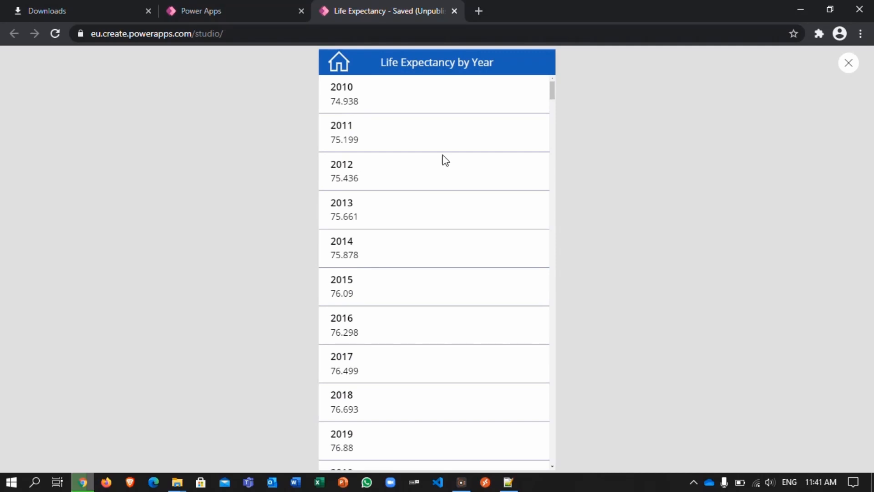
{"action": "left_click", "coordinate": [336, 69]}
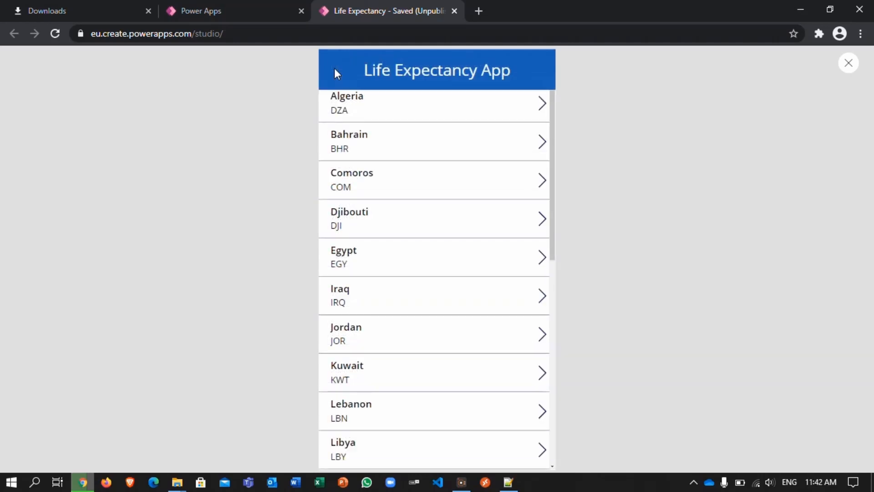
{"action": "left_click", "coordinate": [849, 69]}
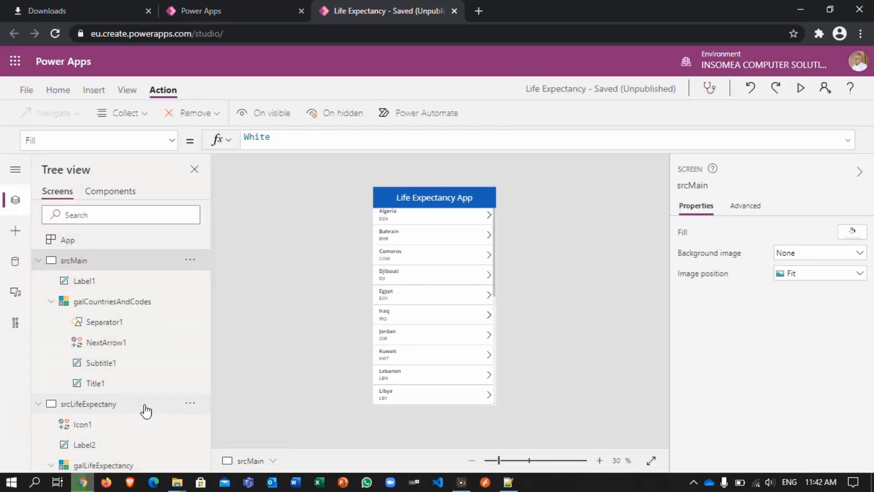
Step: Begin a Filter function in the galLifeExpectancy gallery's Items formula, with LifeExpectancy as its source: Filter(LifeExpectancy,
{"action": "left_click", "coordinate": [78, 408]}
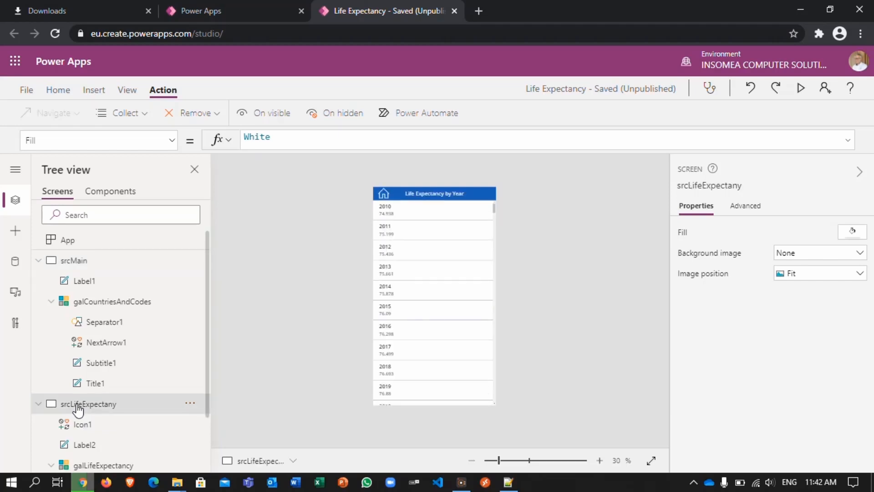
{"action": "left_click", "coordinate": [122, 466]}
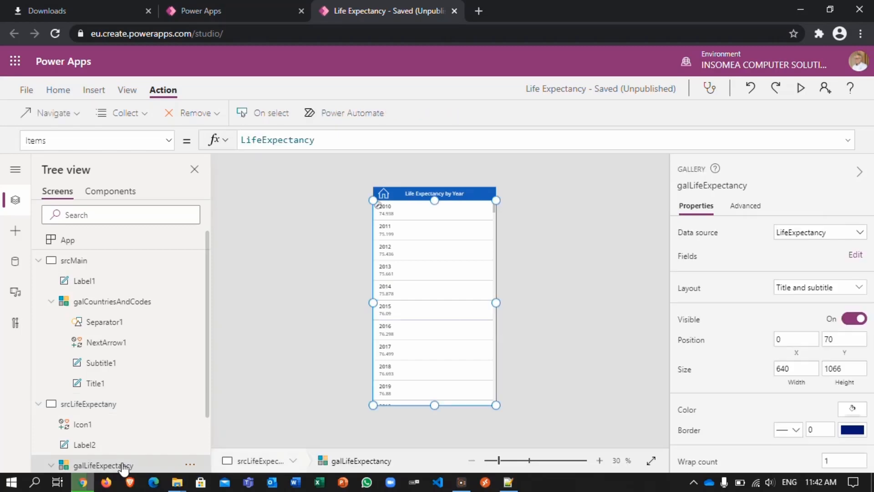
{"action": "left_click", "coordinate": [259, 137]}
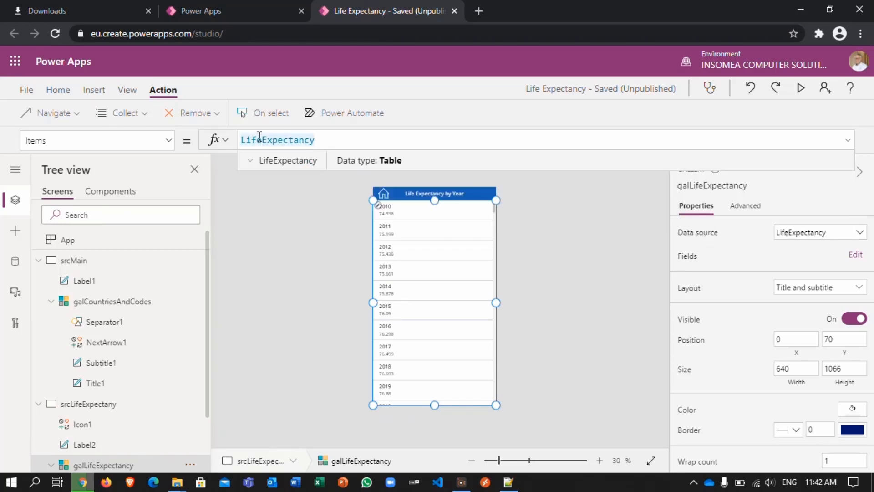
{"action": "type", "text": "Filte"}
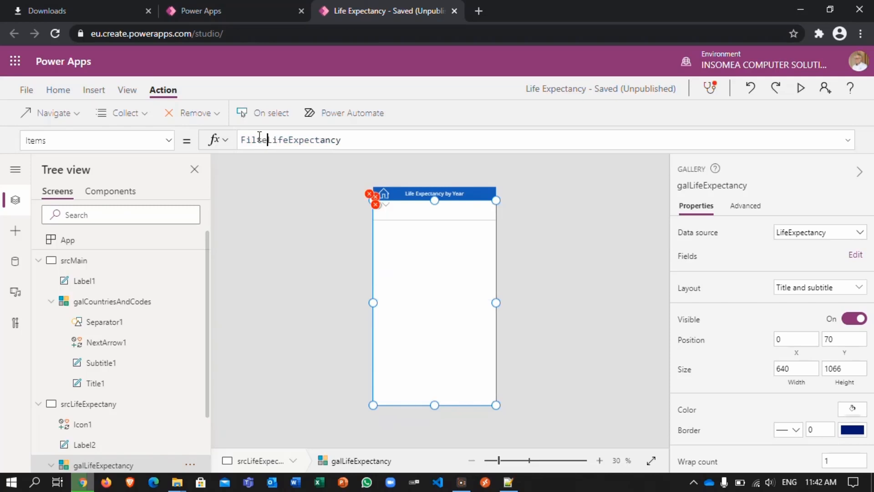
{"action": "type", "text": "r"}
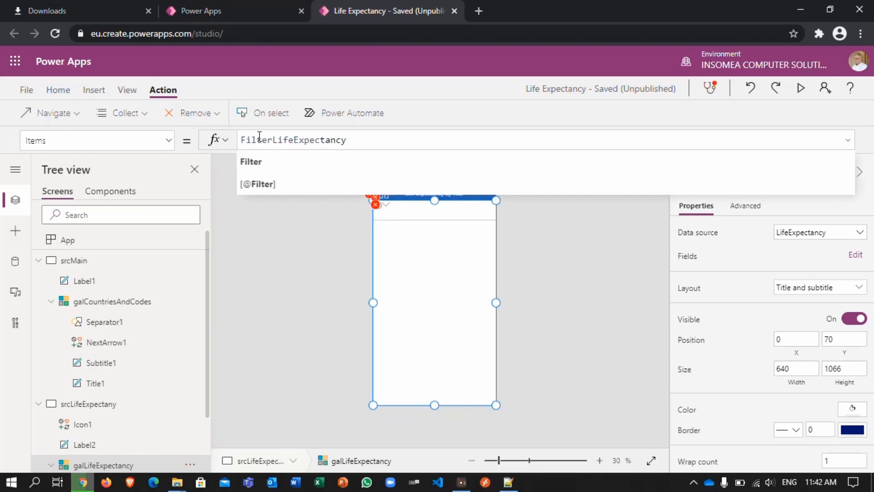
{"action": "type", "text": "("}
{"action": "key", "text": "Right"}
{"action": "key", "text": "Right"}
{"action": "key", "text": "Right"}
{"action": "key", "text": "Right"}
{"action": "key", "text": "Right"}
{"action": "key", "text": "Right"}
{"action": "key", "text": "Right"}
{"action": "key", "text": "Right"}
{"action": "key", "text": "Right"}
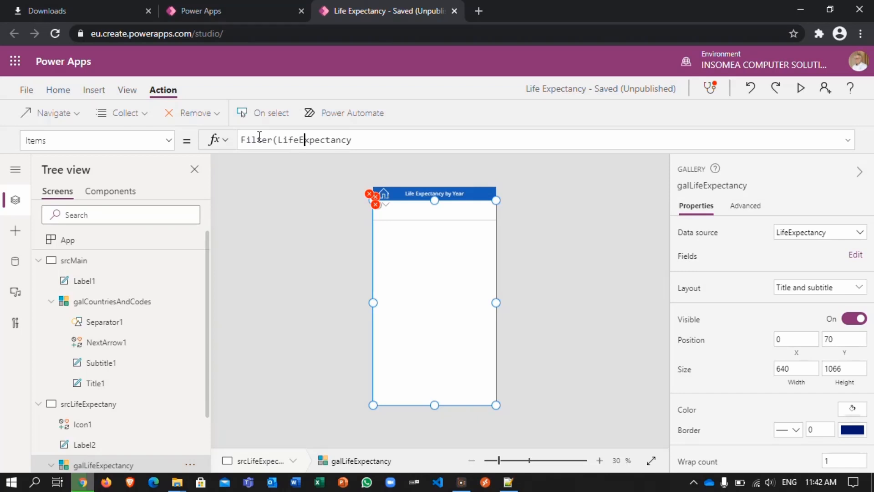
{"action": "key", "text": "Right"}
{"action": "key", "text": "Right"}
{"action": "key", "text": "Right"}
{"action": "key", "text": "Right"}
{"action": "key", "text": "Right"}
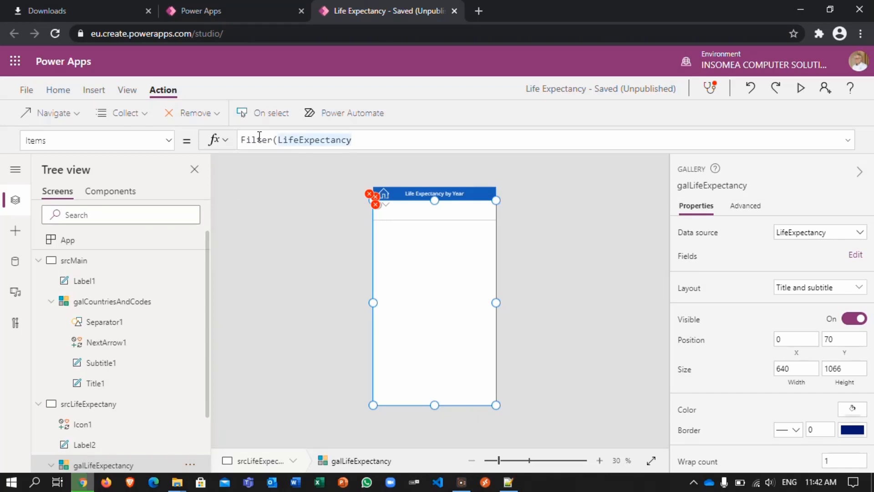
{"action": "key", "text": "BackSpace"}
{"action": "type", "text": ", "}
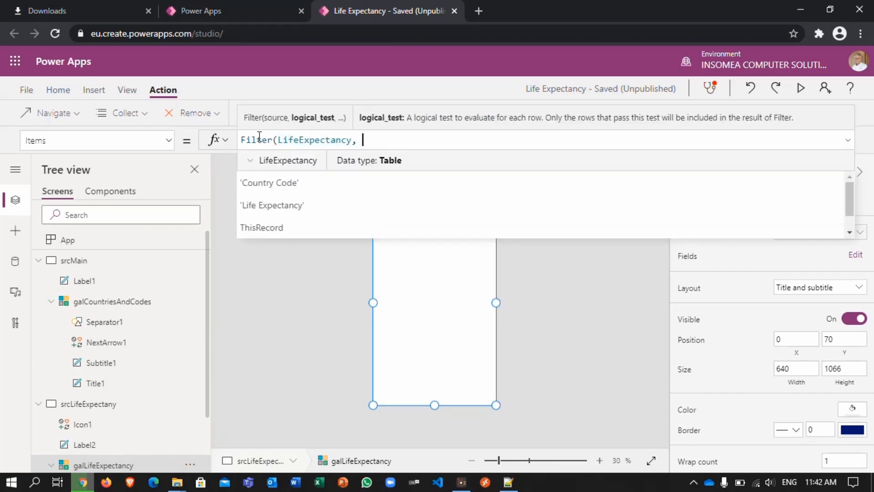
{"action": "type", "text": "'Co"}
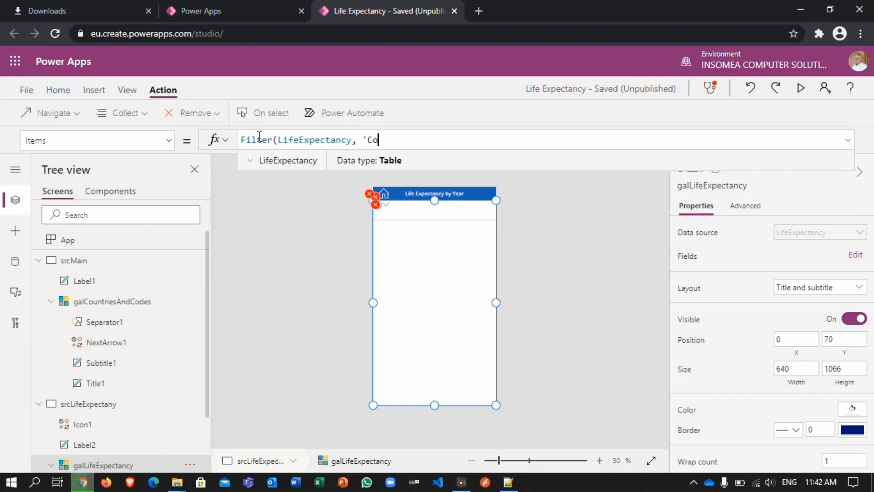
{"action": "type", "text": "untr"}
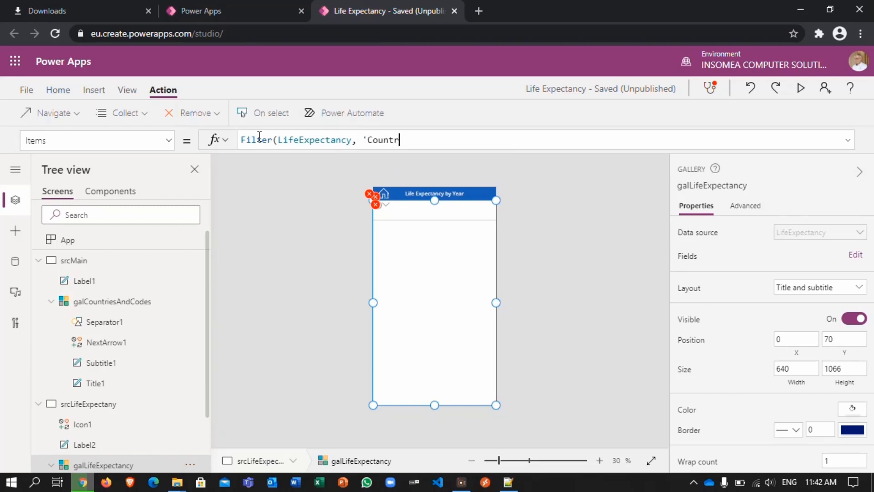
{"action": "type", "text": "y Code"}
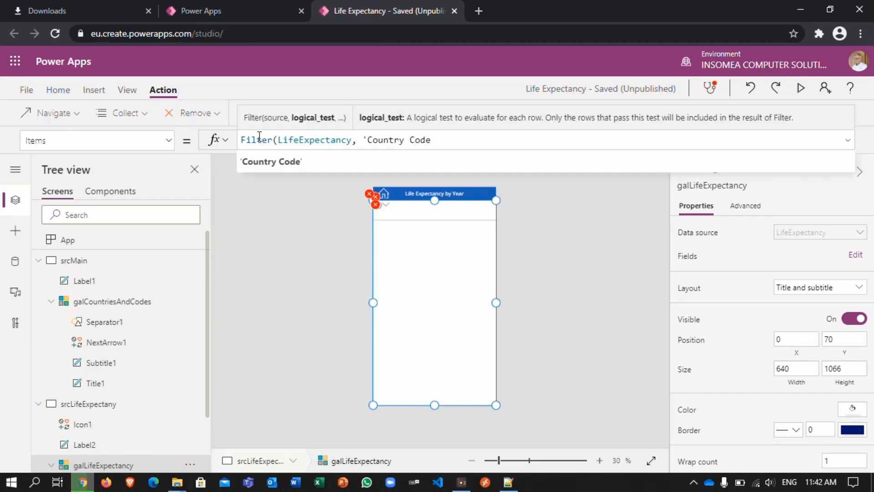
{"action": "type", "text": "' = "}
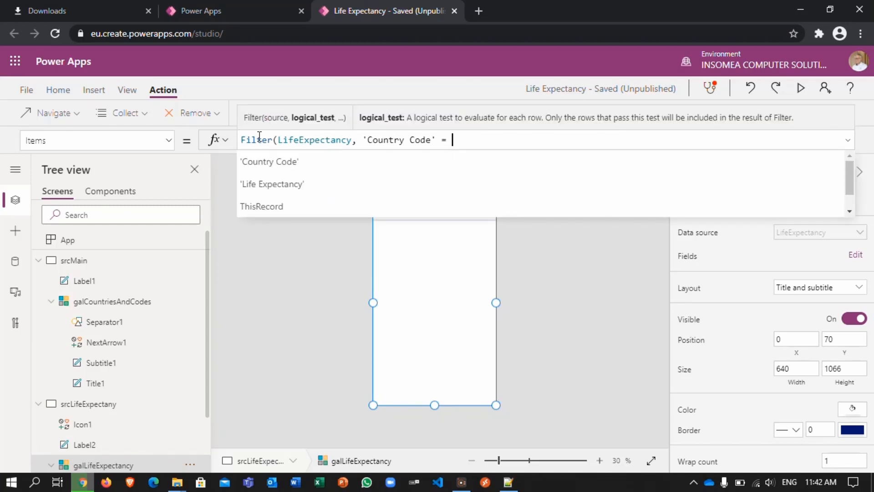
{"action": "type", "text": "gal"}
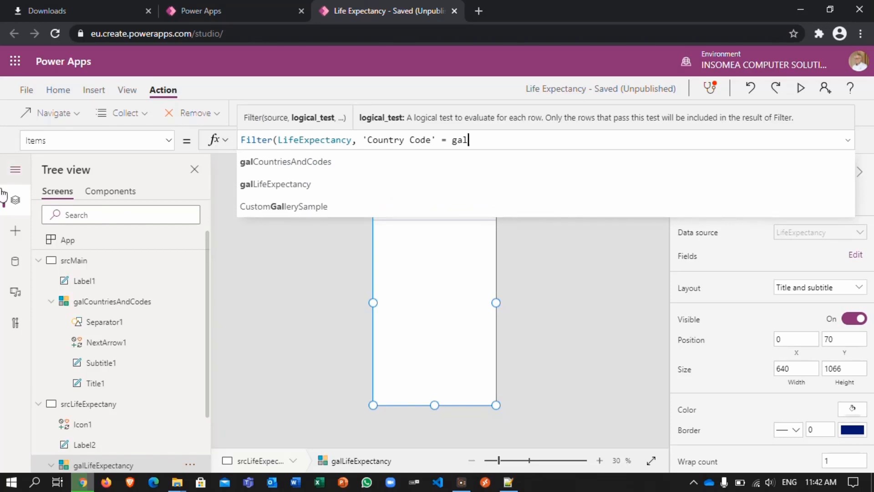
Step: Add a filter condition comparing 'Country Code' with galCountriesAndCodes in the Items formula, ending in a dot for its property
{"action": "left_click", "coordinate": [297, 162]}
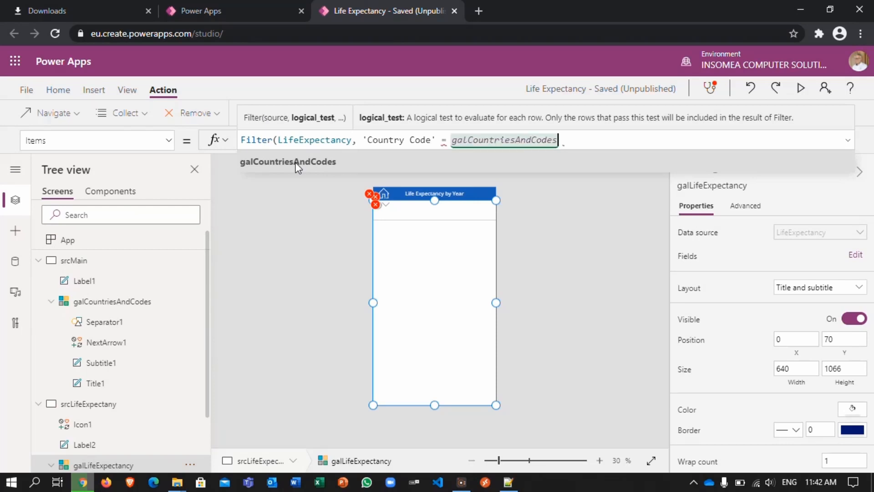
{"action": "type", "text": "."}
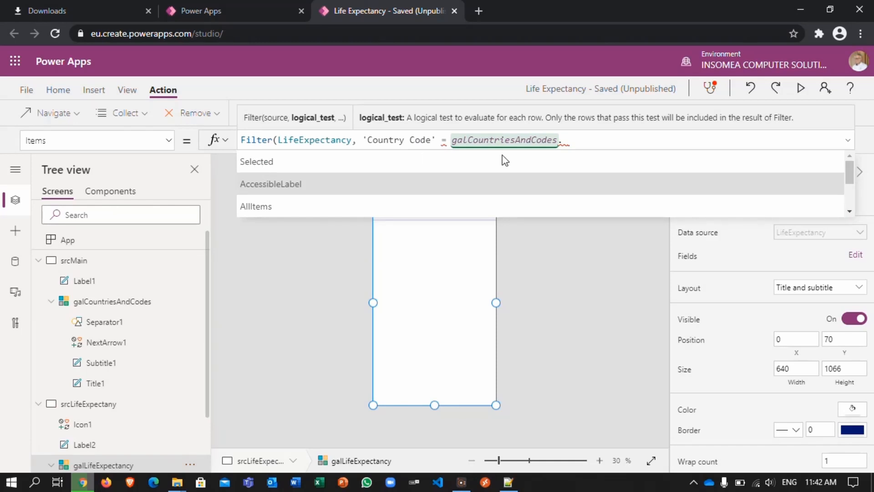
{"action": "left_click", "coordinate": [570, 142]}
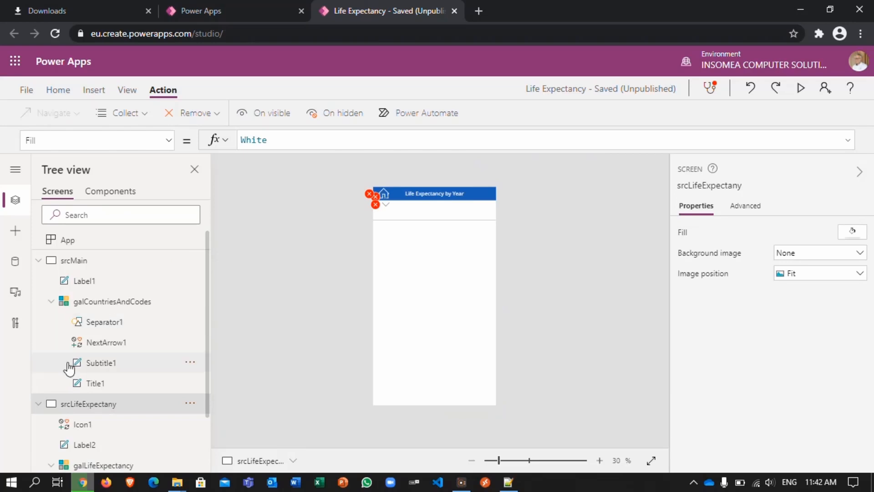
{"action": "left_click", "coordinate": [85, 467]}
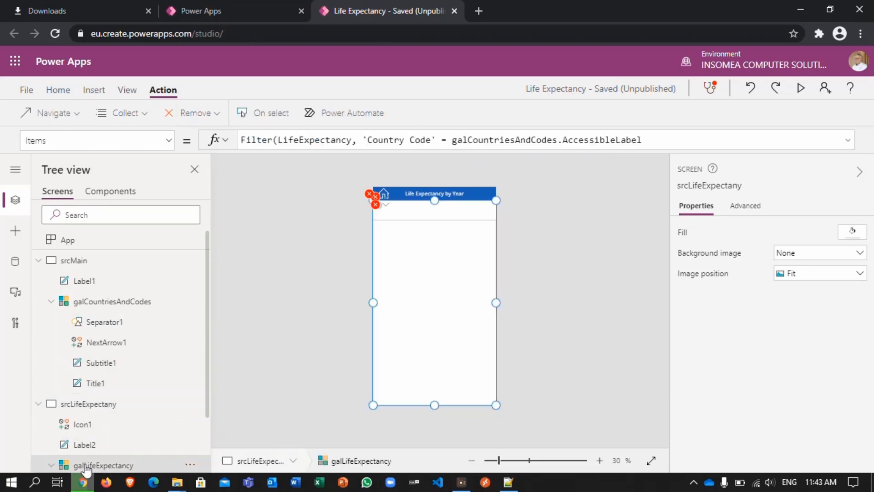
{"action": "left_click", "coordinate": [646, 140]}
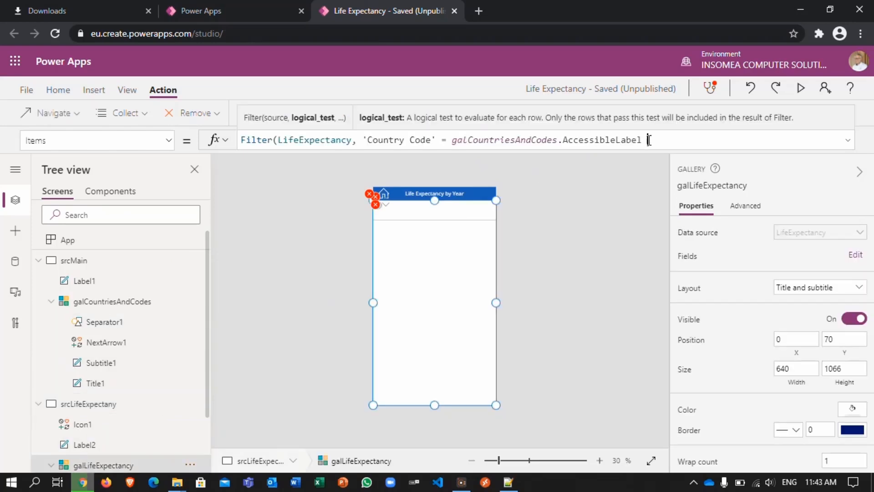
{"action": "key", "text": "BackSpace"}
{"action": "key", "text": "BackSpace"}
{"action": "key", "text": "BackSpace"}
{"action": "key", "text": "BackSpace"}
{"action": "key", "text": "BackSpace"}
{"action": "key", "text": "BackSpace"}
{"action": "key", "text": "BackSpace"}
{"action": "key", "text": "BackSpace"}
{"action": "key", "text": "BackSpace"}
{"action": "key", "text": "BackSpace"}
{"action": "key", "text": "BackSpace"}
{"action": "key", "text": "BackSpace"}
{"action": "key", "text": "BackSpace"}
{"action": "key", "text": "BackSpace"}
{"action": "key", "text": "BackSpace"}
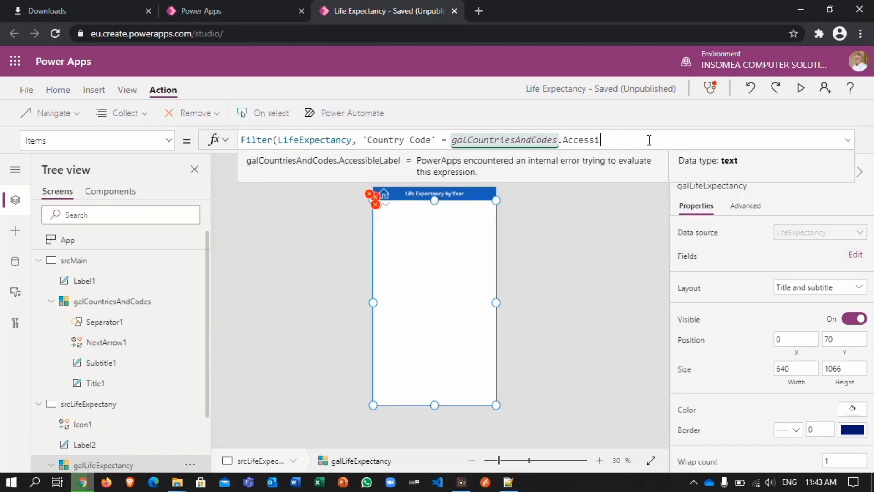
Step: Complete the galLifeExpectancy Items filter by comparing 'Country Code' with galCountriesAndCodes.Selected.'Country Code', and close the Filter function
{"action": "type", "text": "Selected."}
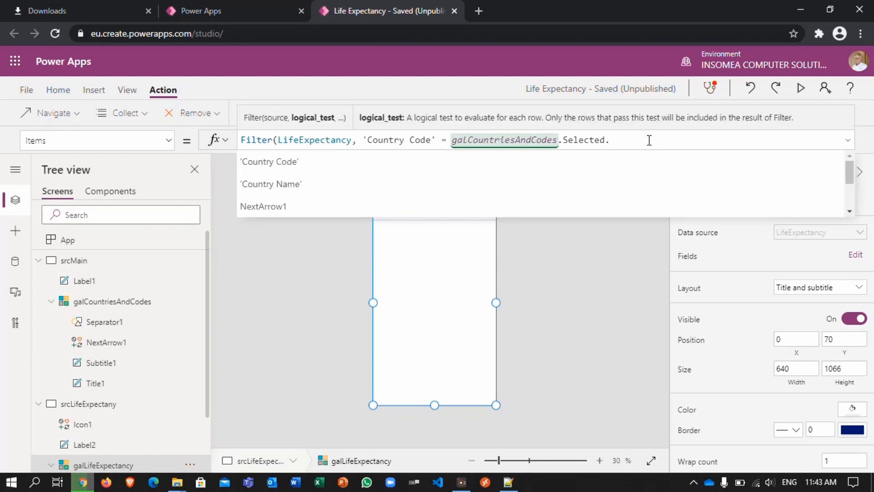
{"action": "left_click", "coordinate": [301, 162]}
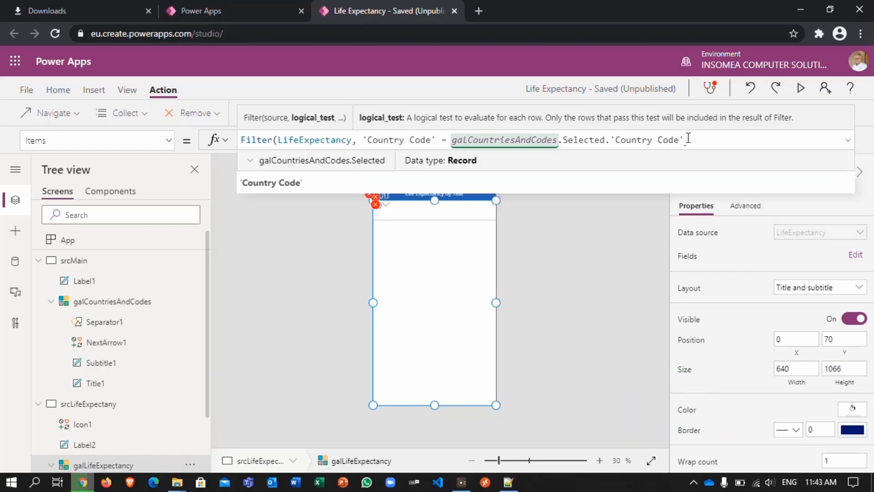
{"action": "type", "text": ")"}
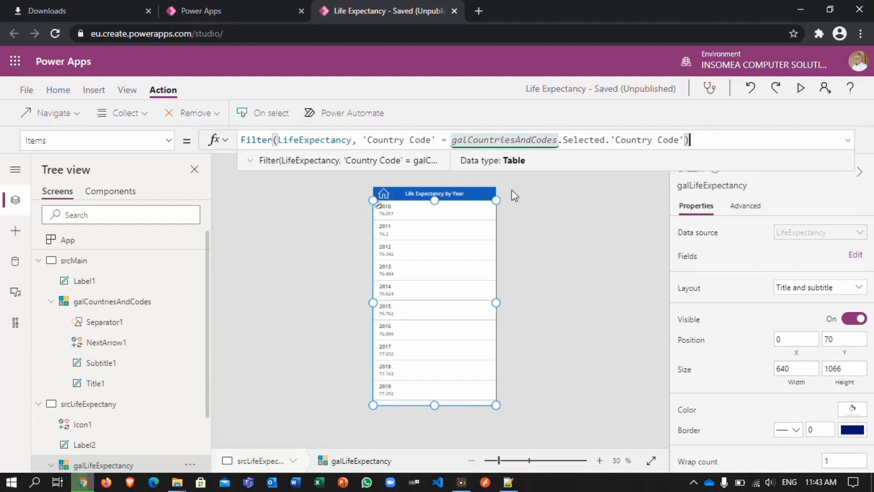
Step: Preview the app, compare the by-year lists opened for Algeria, Bahrain and Comoros, and close the preview
{"action": "left_click", "coordinate": [802, 91]}
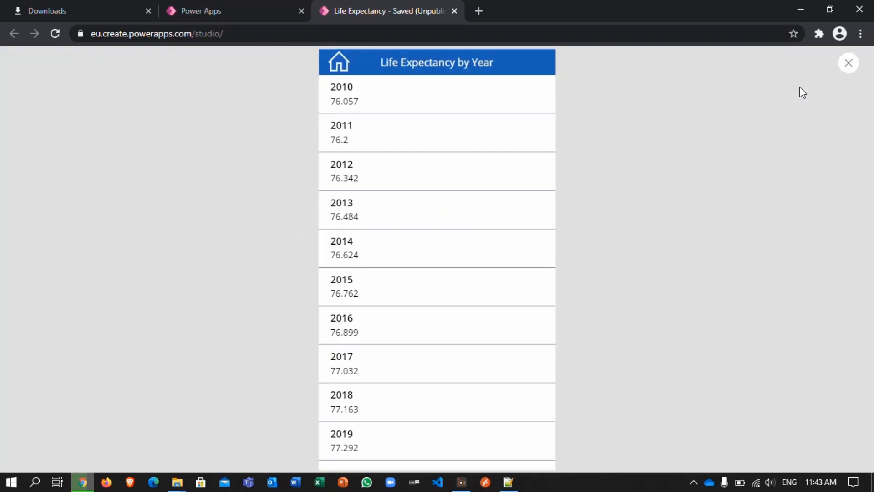
{"action": "left_click", "coordinate": [337, 68]}
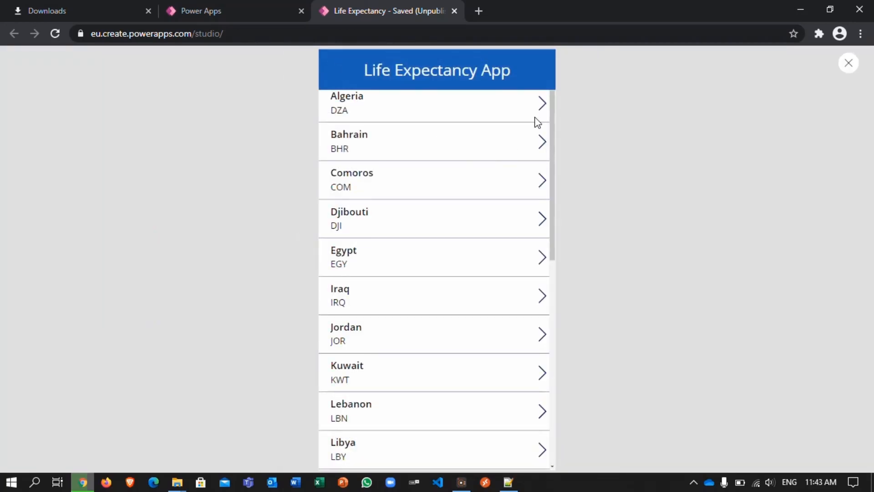
{"action": "left_click", "coordinate": [544, 104]}
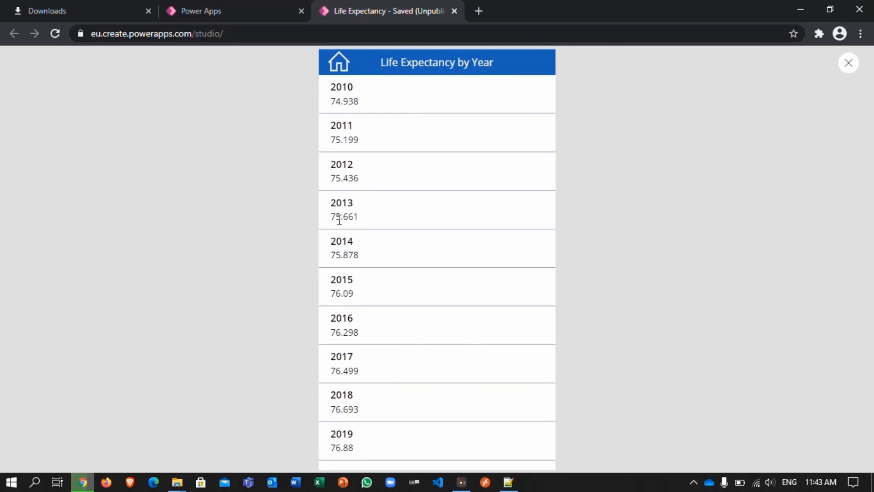
{"action": "left_click", "coordinate": [342, 64]}
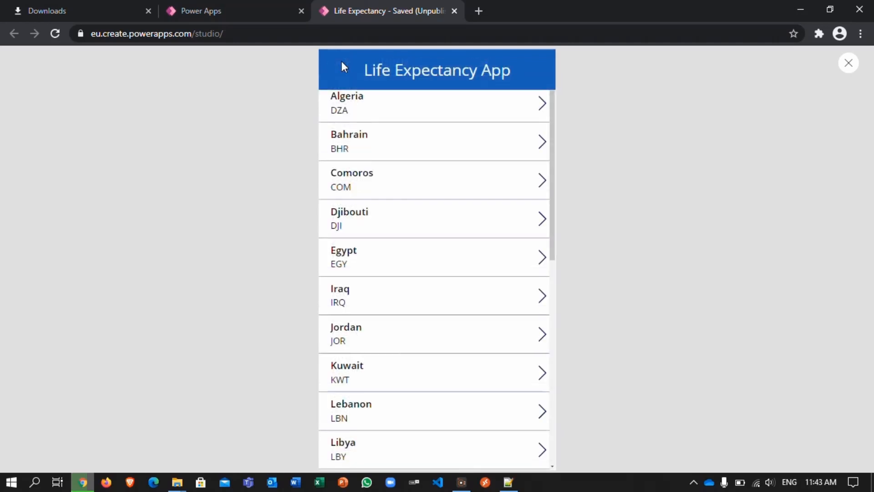
{"action": "left_click", "coordinate": [541, 144]}
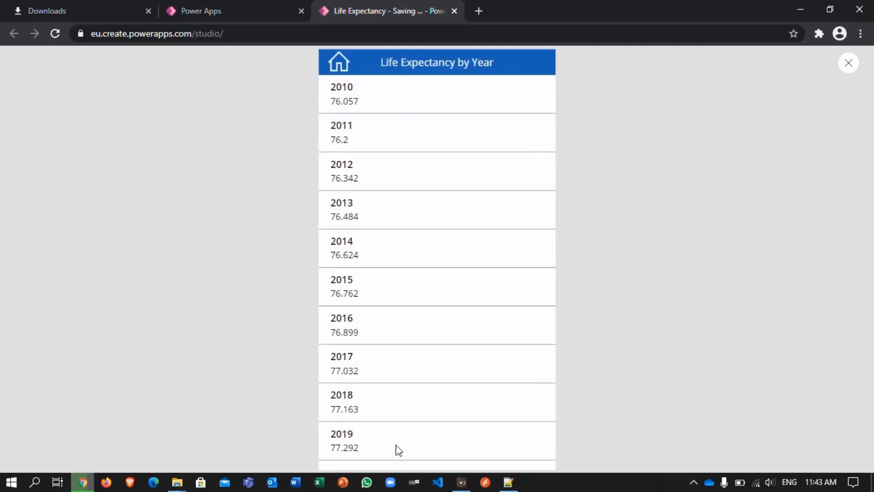
{"action": "left_click", "coordinate": [339, 68]}
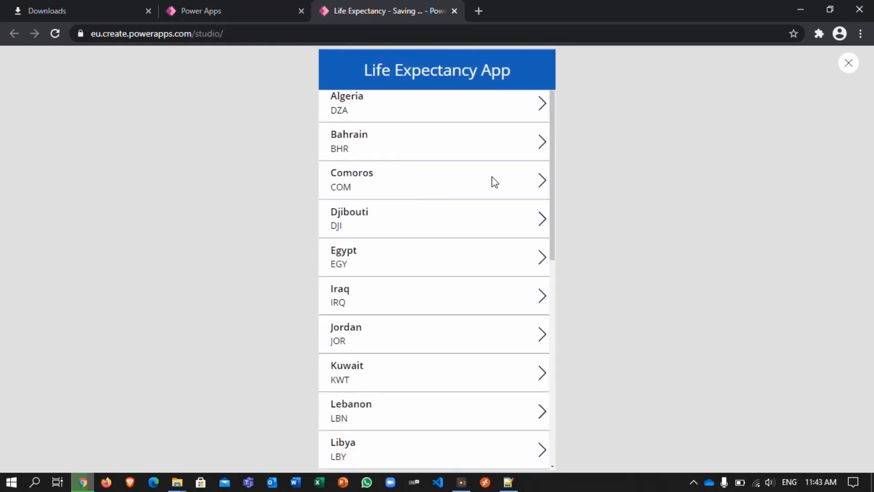
{"action": "left_click", "coordinate": [541, 189]}
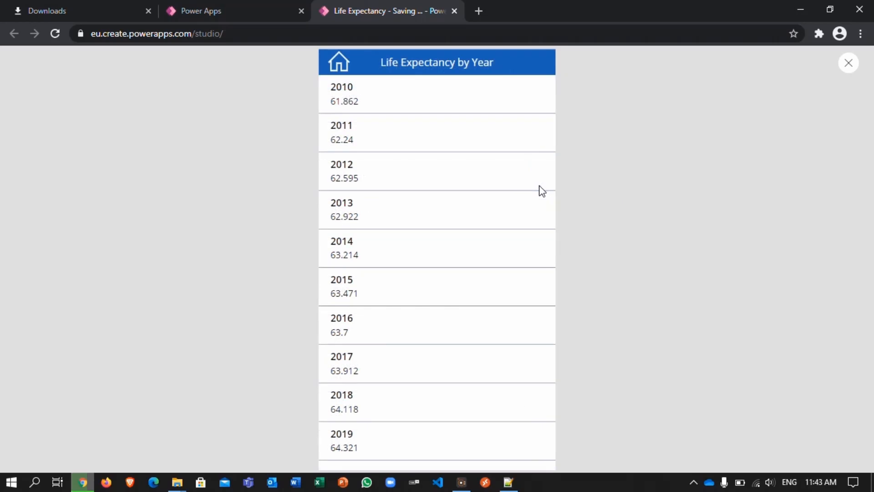
{"action": "left_click", "coordinate": [339, 68]}
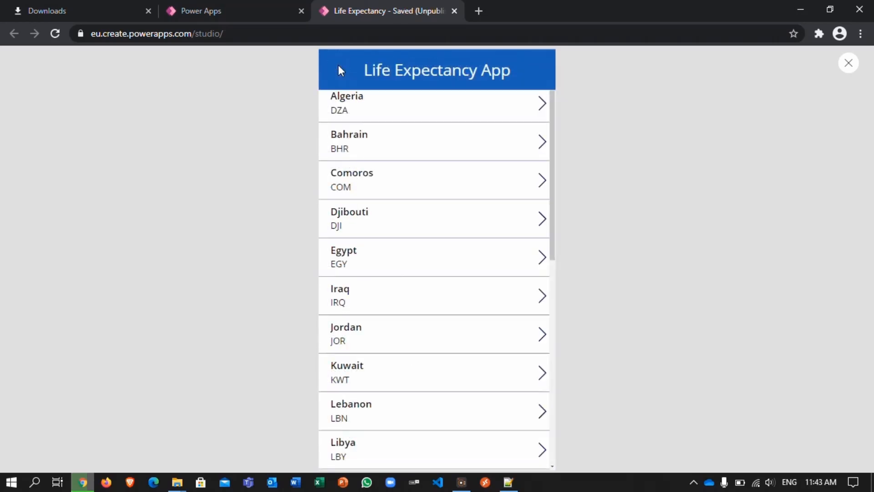
{"action": "left_click", "coordinate": [850, 64]}
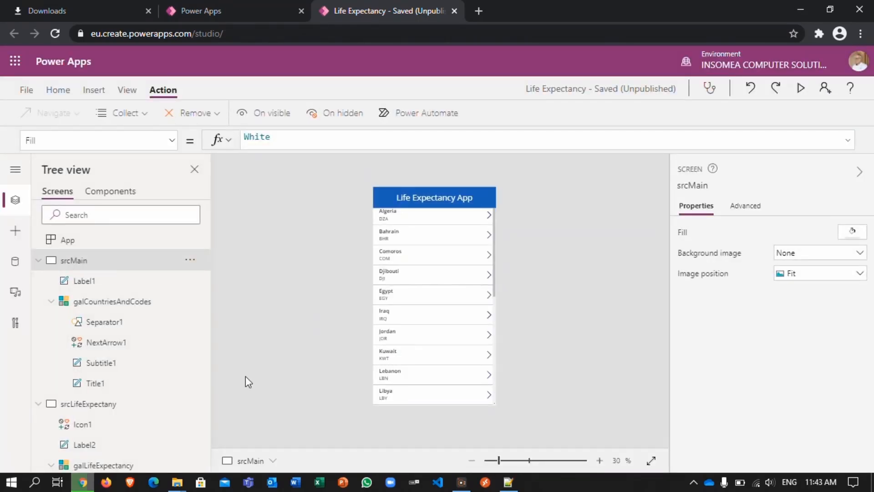
Step: Save the Life Expectancy app without a version note and publish this version
{"action": "left_click", "coordinate": [30, 96]}
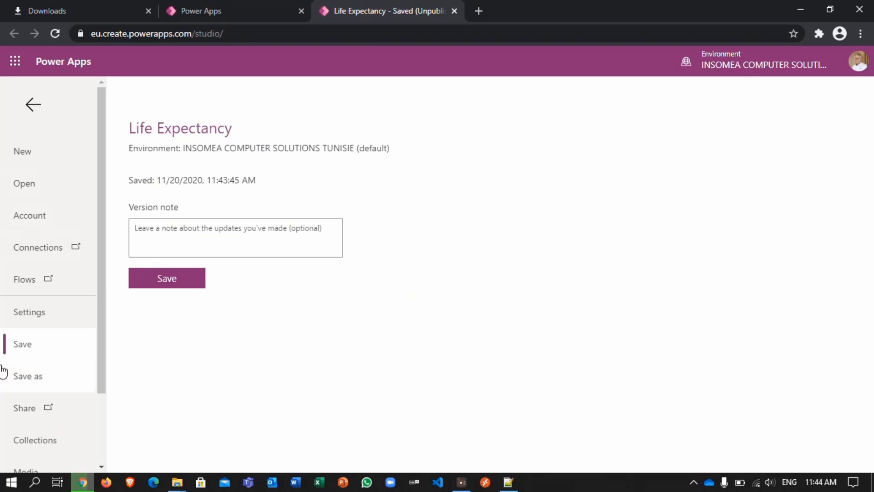
{"action": "left_click", "coordinate": [193, 281]}
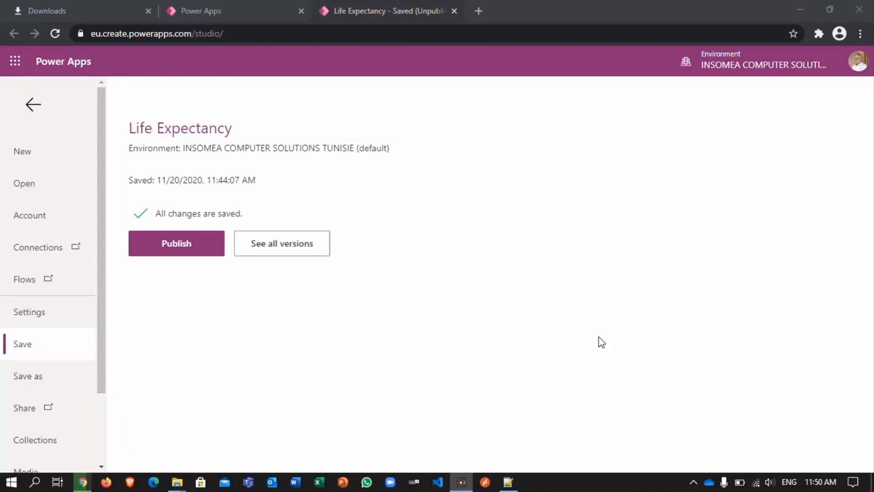
{"action": "left_click", "coordinate": [168, 255]}
{"action": "left_click", "coordinate": [168, 256]}
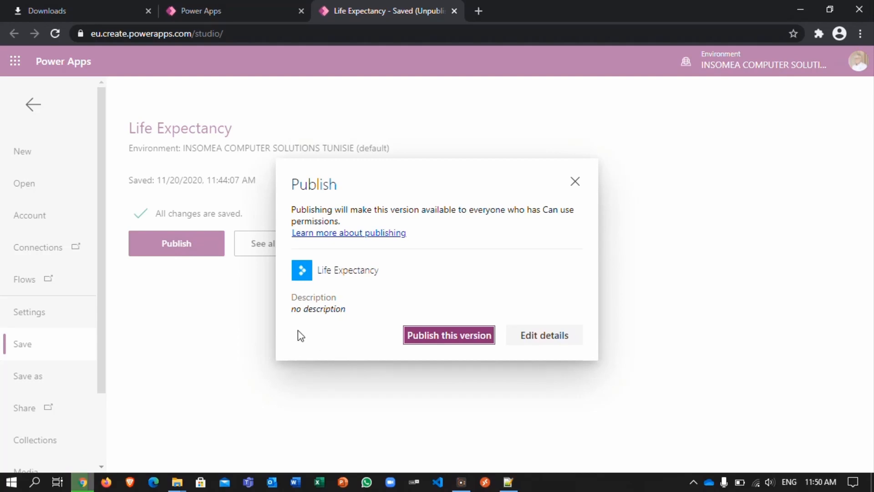
{"action": "left_click", "coordinate": [455, 338]}
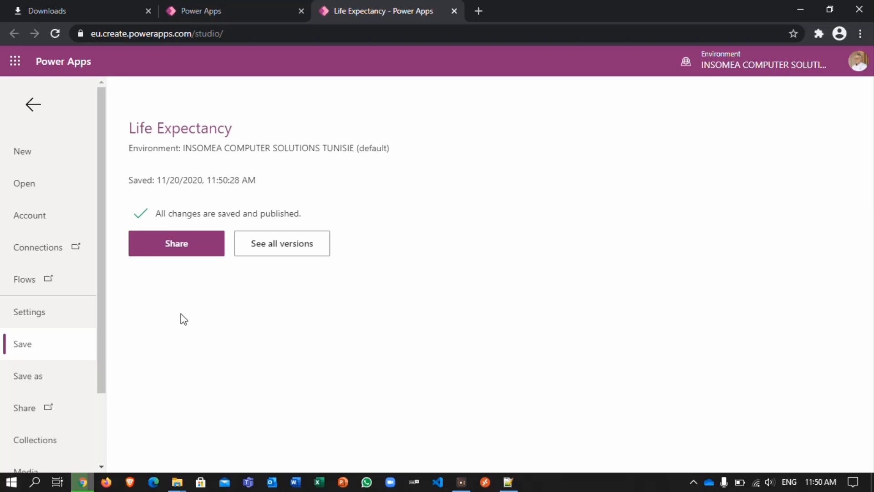
Step: Open sharing for the published Life Expectancy app and try to add the owner's e-mail address as a user
{"action": "left_click", "coordinate": [163, 252]}
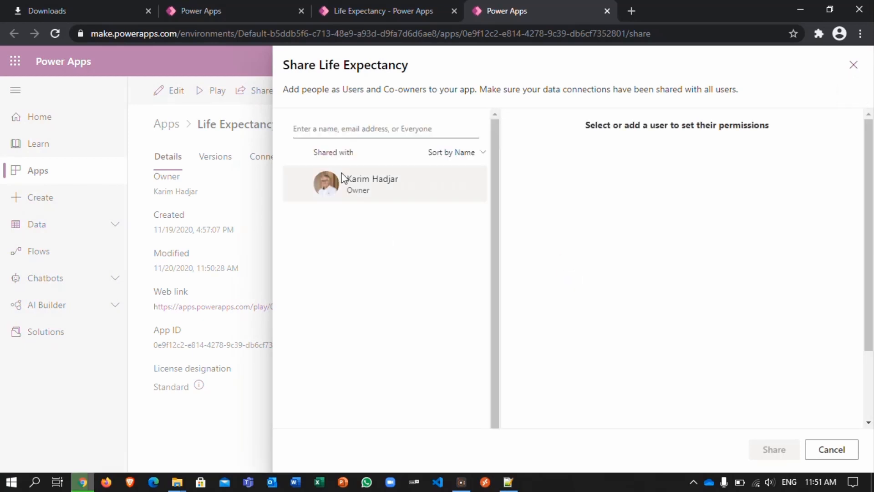
{"action": "left_click", "coordinate": [325, 133]}
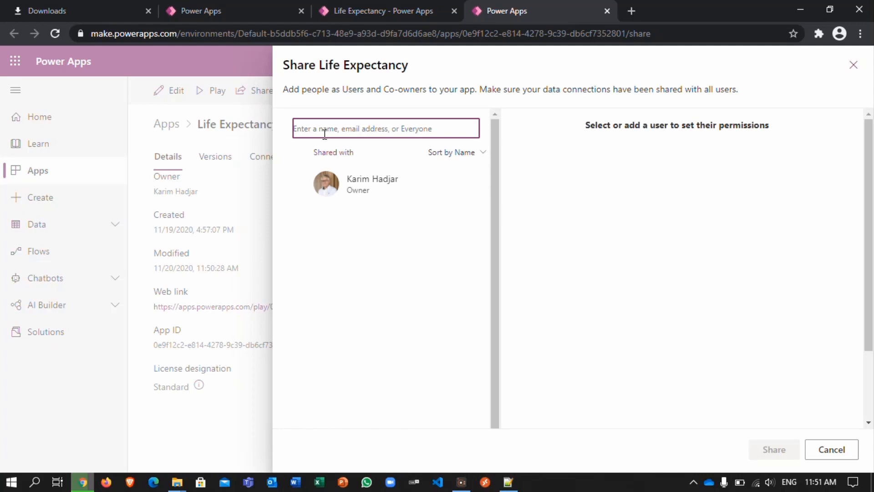
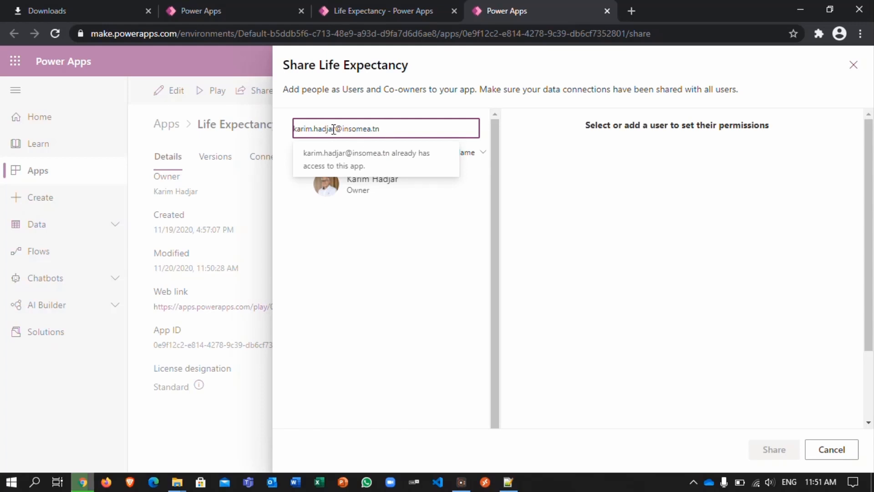
Step: Try another colleague by replacing the name part of the e-mail address in the sharing search
{"action": "left_click_drag", "start_coordinate": [335, 129], "coordinate": [275, 135]}
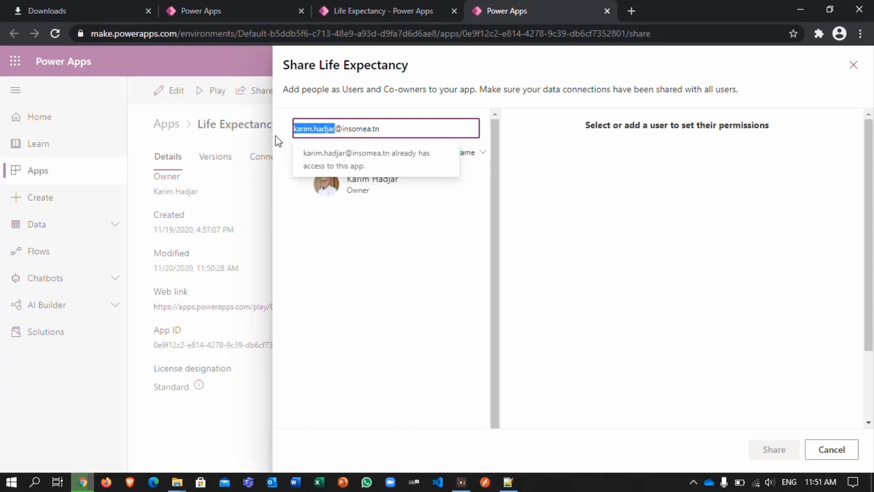
{"action": "key", "text": "BackSpace"}
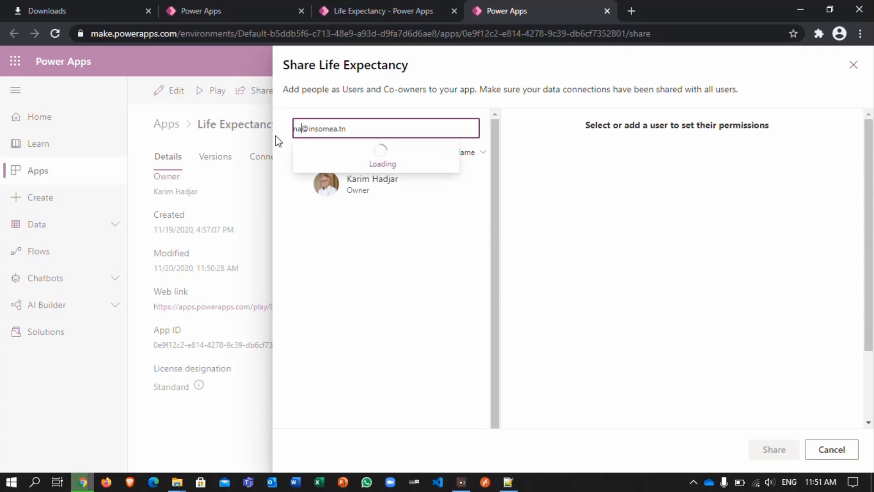
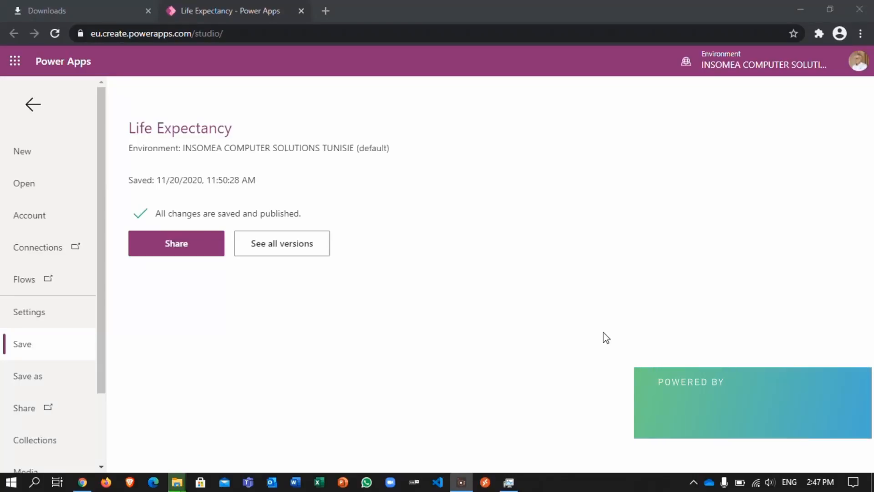
Step: Share the Life Expectancy app with a colleague found by first name, as a regular user without co-owner rights
{"action": "left_click", "coordinate": [184, 242]}
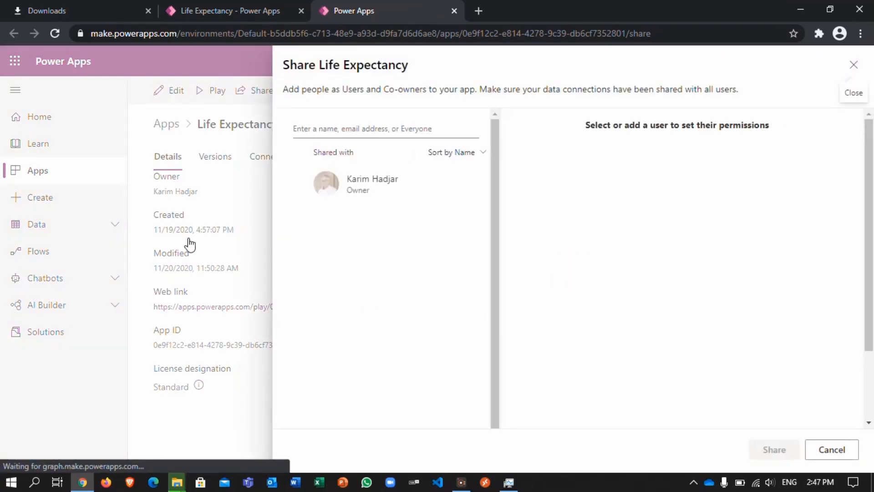
{"action": "left_click", "coordinate": [314, 128]}
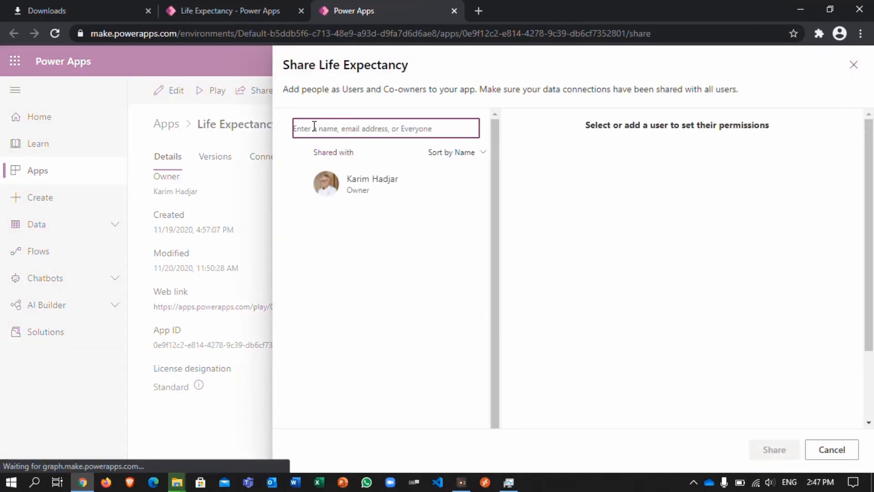
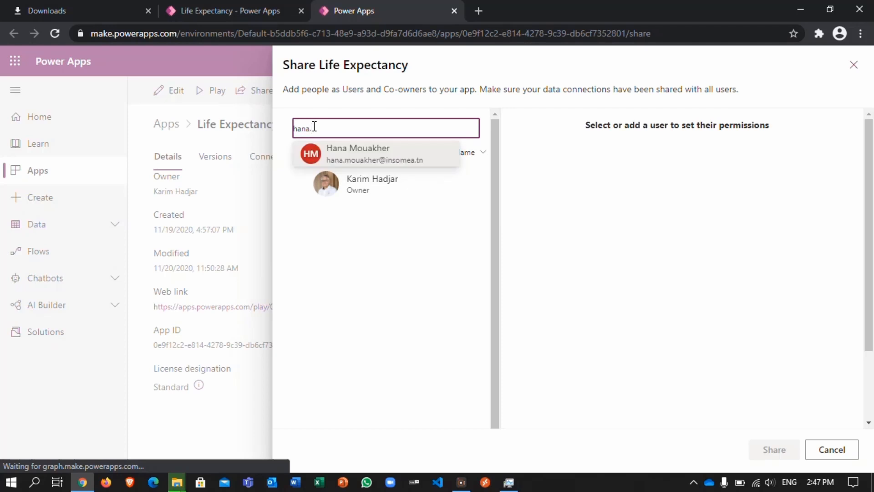
{"action": "left_click", "coordinate": [342, 152]}
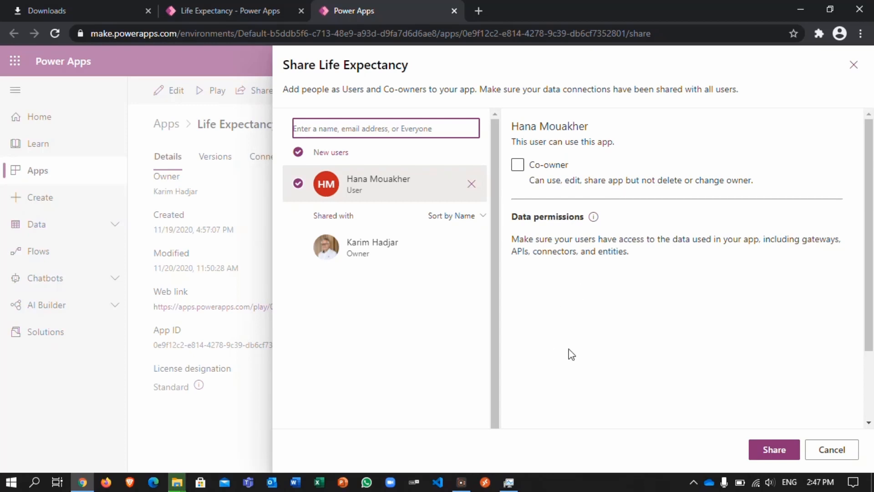
{"action": "left_click", "coordinate": [756, 450]}
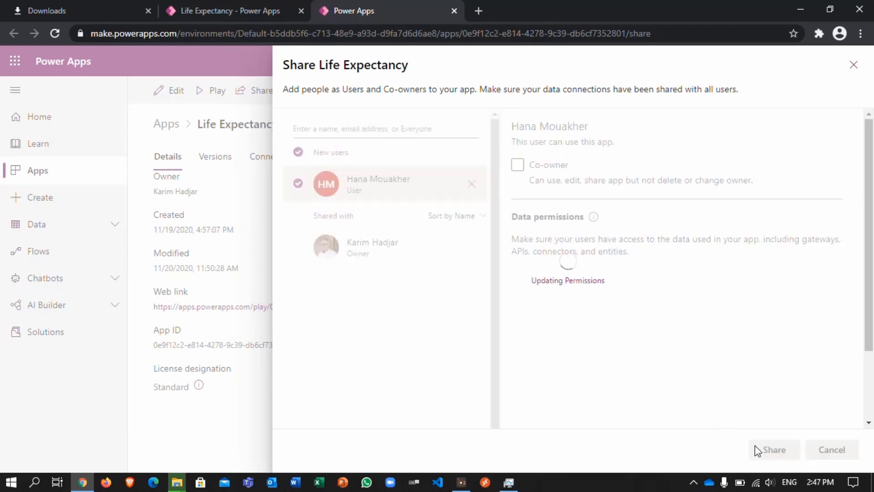